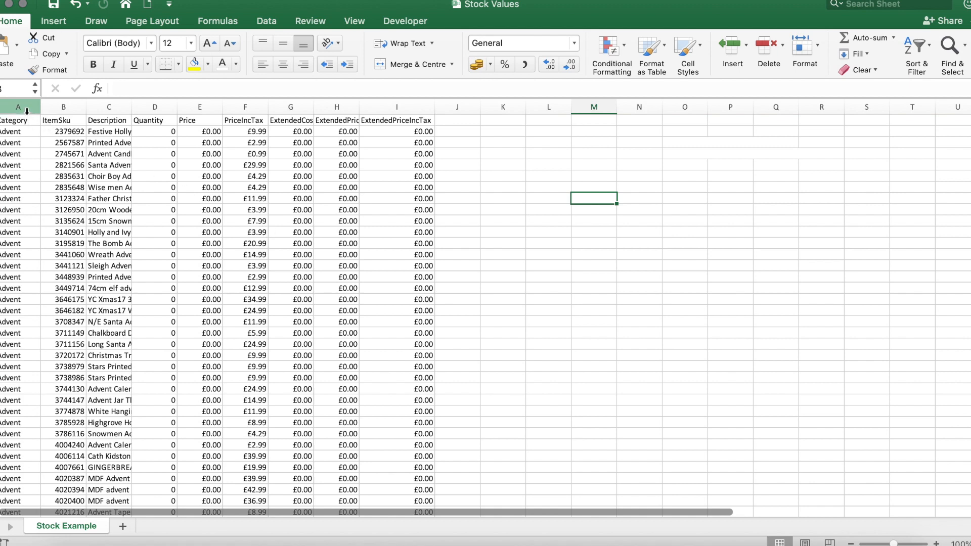
Step: Examine the Stock Example sheet's ItemSku column, its category rows and the item rows that hold stock quantities and values
click(68, 107)
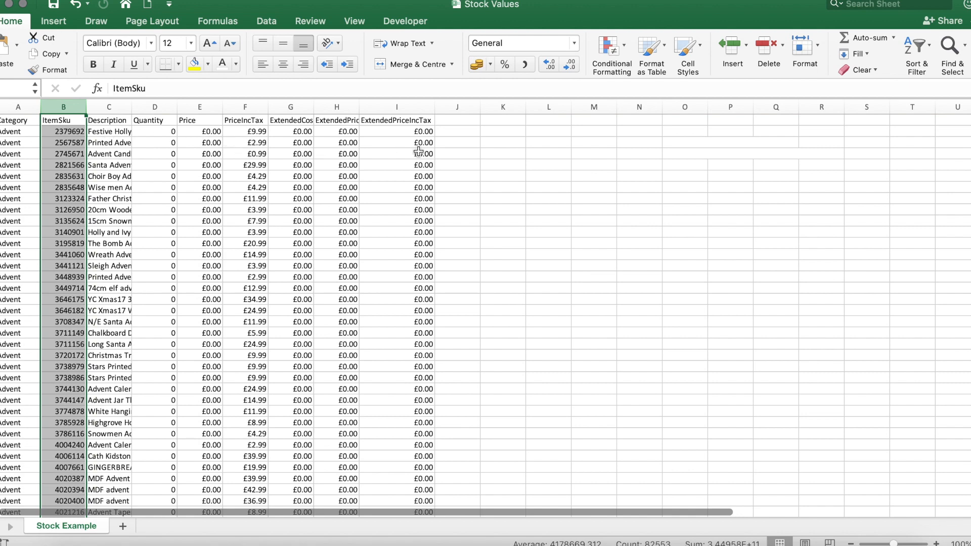
click(458, 123)
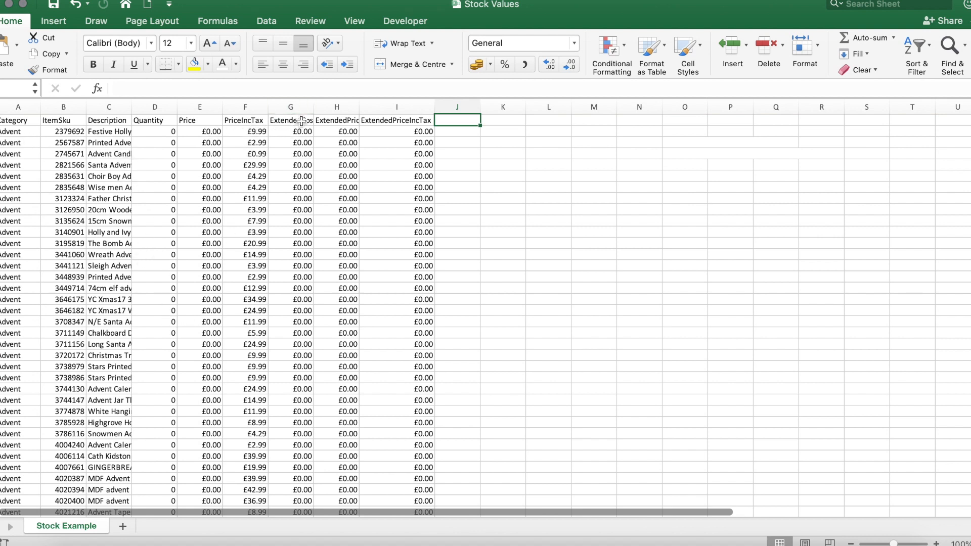
scroll(290, 342, down, 1)
scroll(290, 343, down, 20)
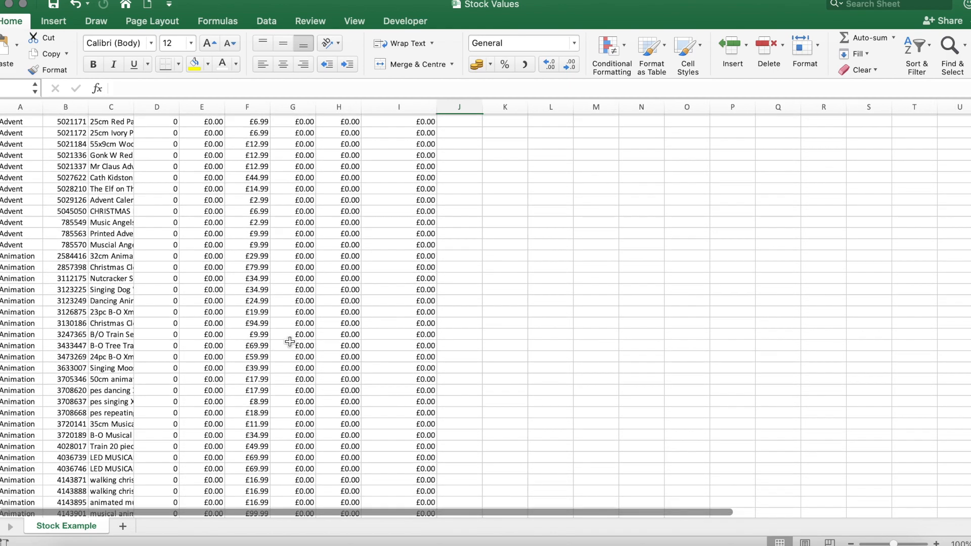
scroll(290, 342, down, 10)
scroll(290, 343, up, 10)
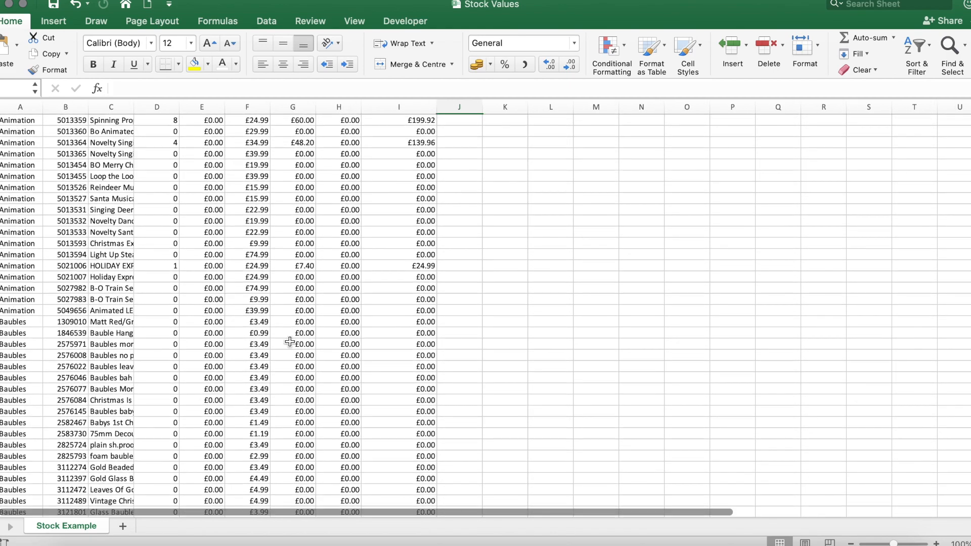
scroll(290, 343, up, 6)
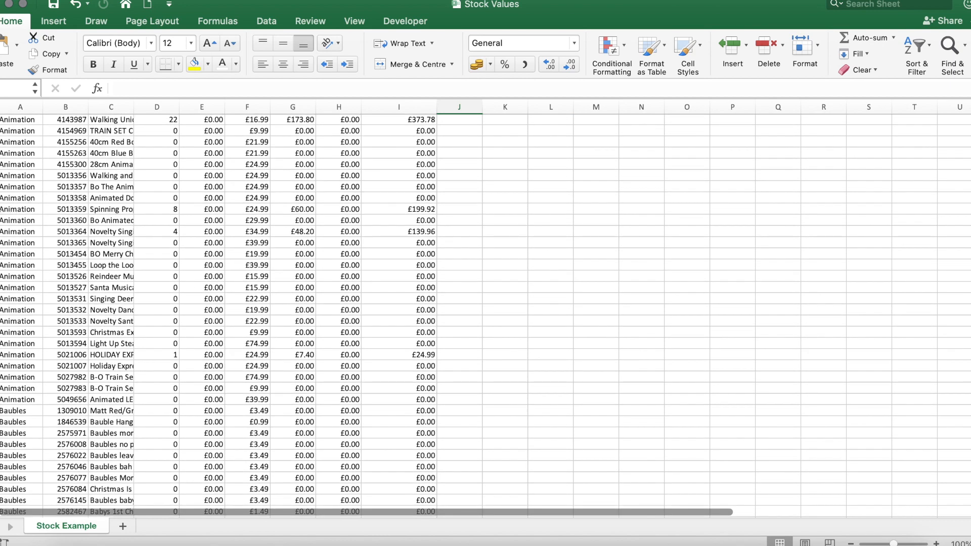
click(2, 209)
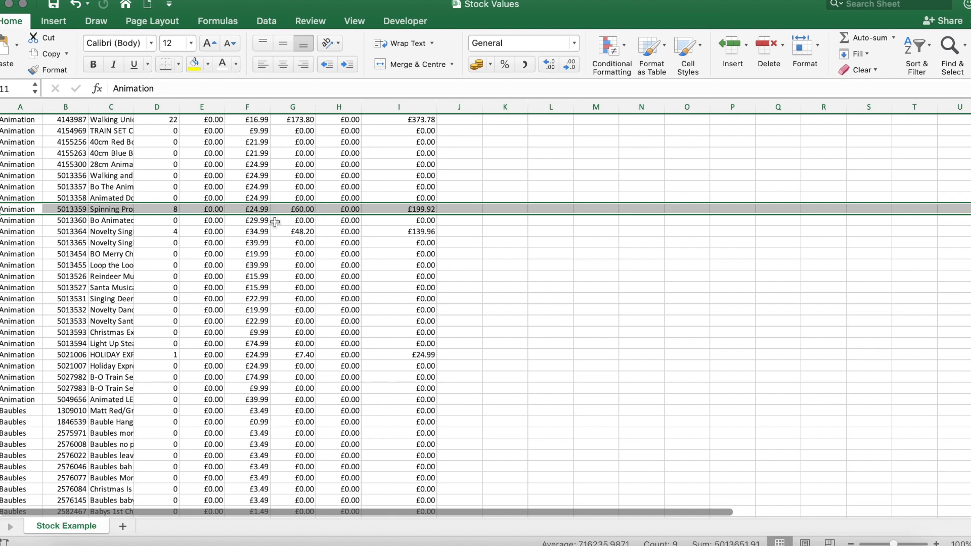
scroll(394, 180, up, 2)
scroll(394, 180, up, 20)
click(461, 120)
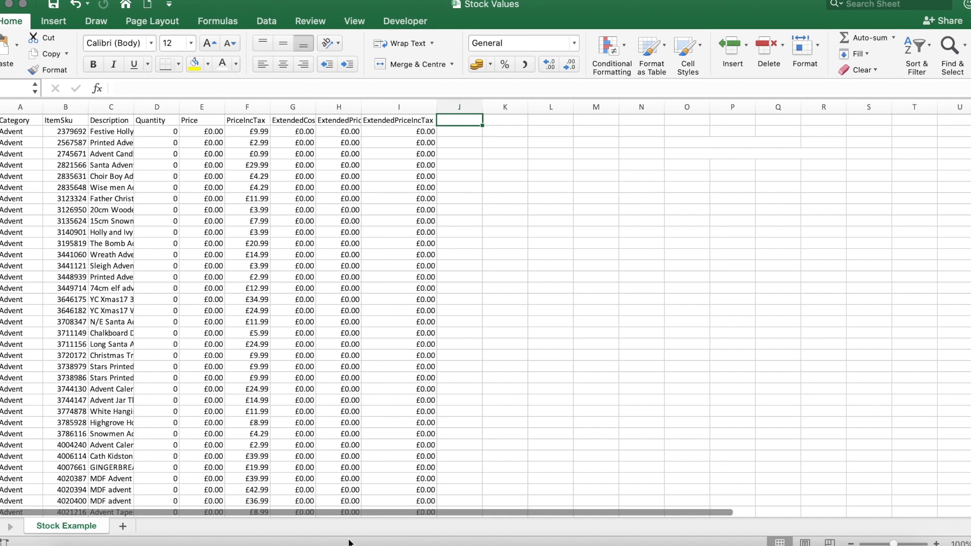
Step: Bring up the Sales Data workbook and examine its ItemSku, Quantity, Cost, COGS and Total Sales columns
right_click(320, 544)
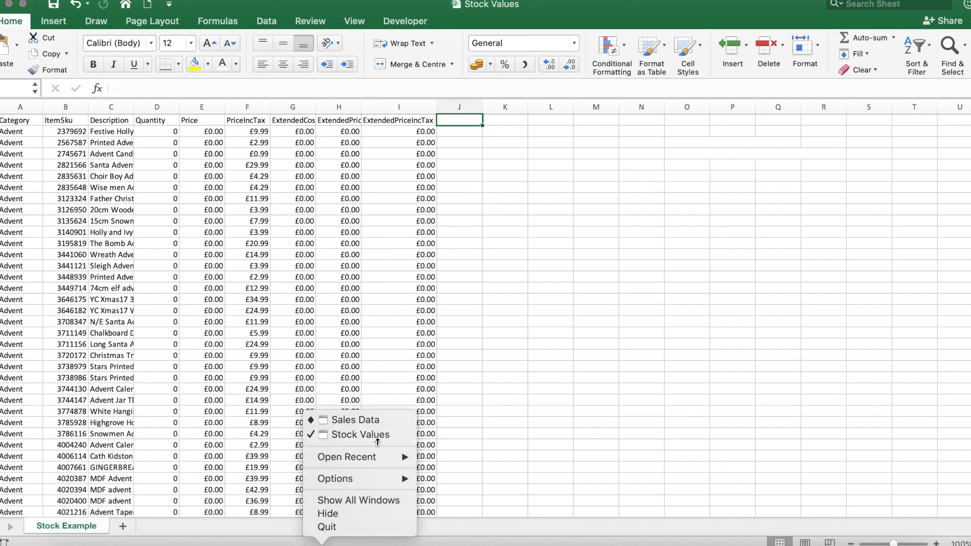
click(380, 422)
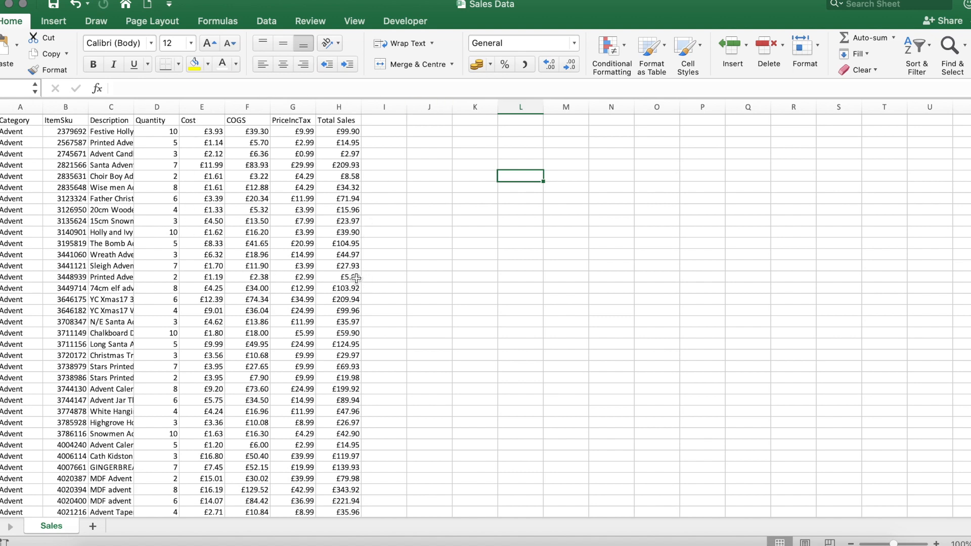
click(64, 107)
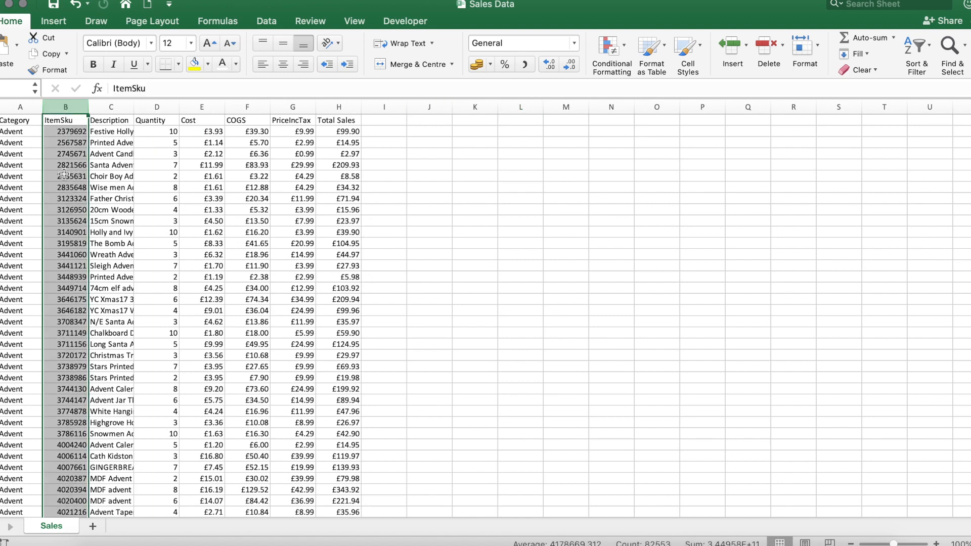
key(Return)
click(65, 130)
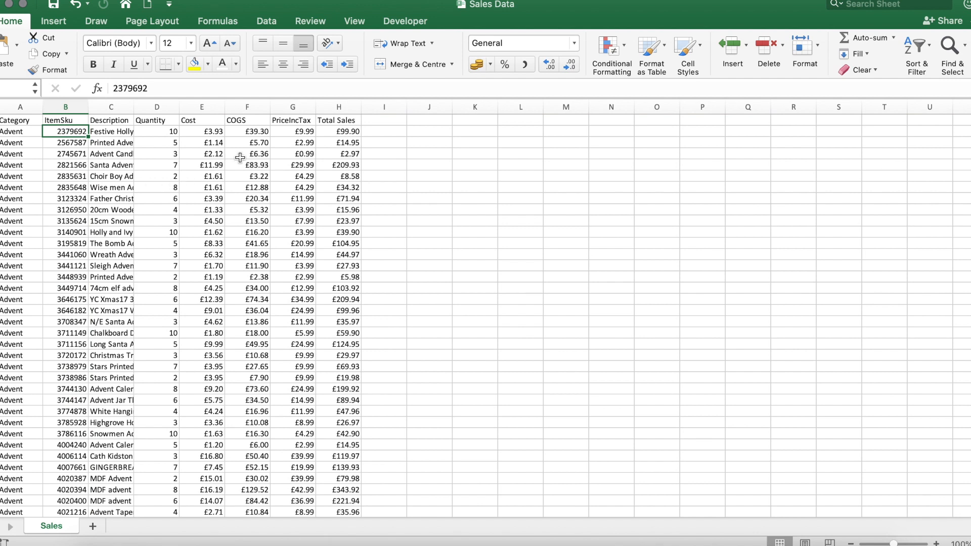
click(161, 132)
click(218, 132)
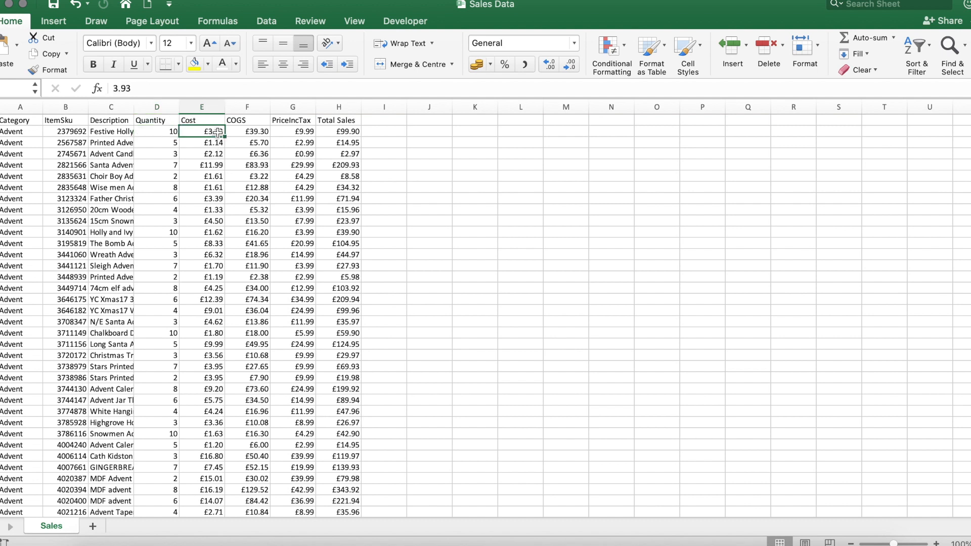
click(236, 133)
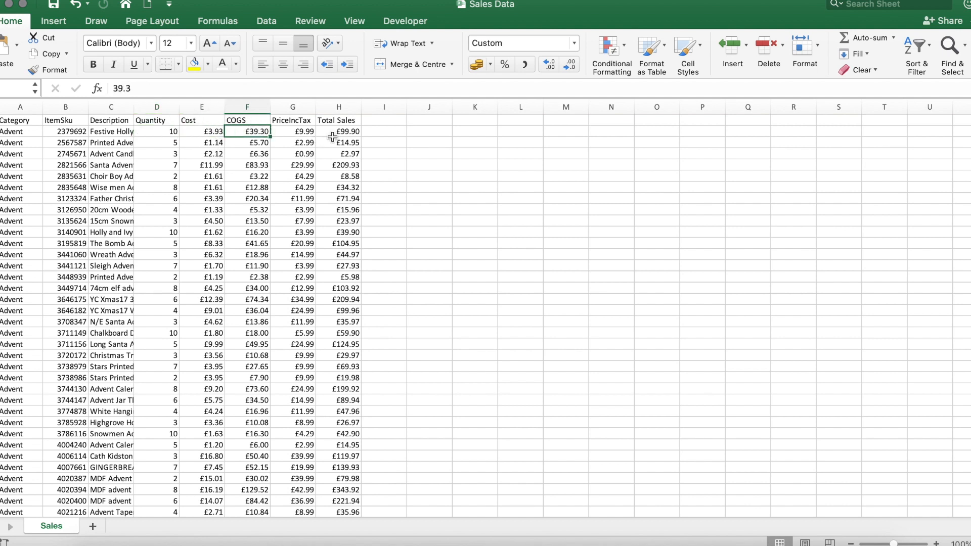
click(337, 122)
key(ctrl+space)
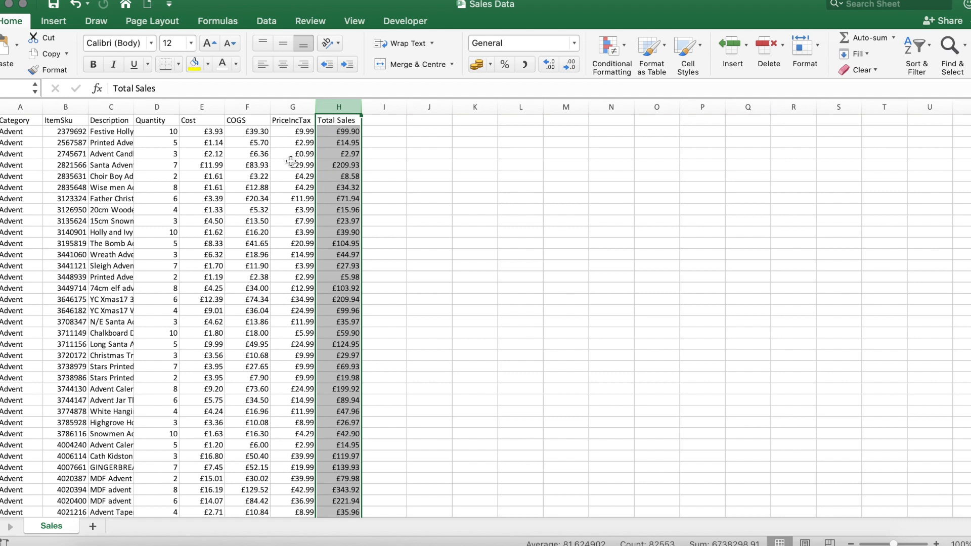
click(67, 109)
click(161, 152)
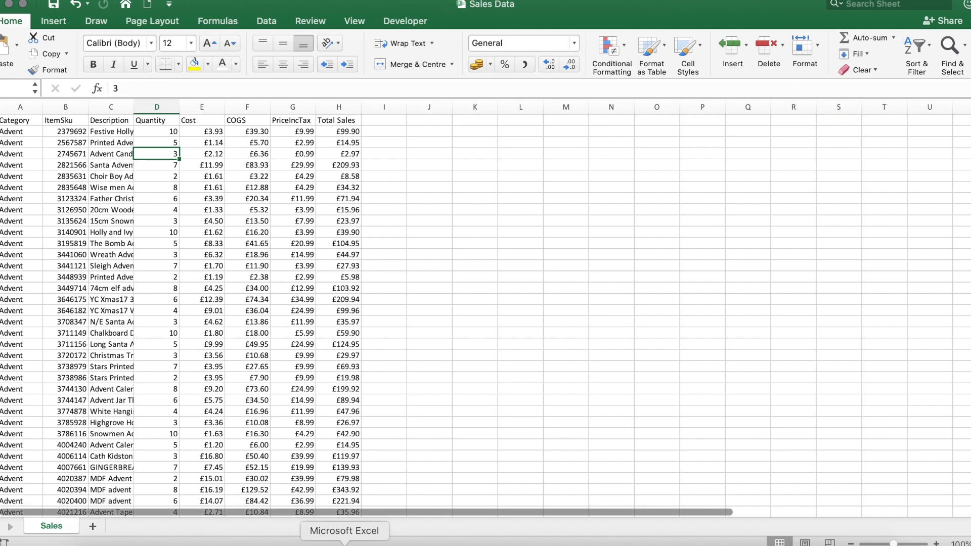
Step: Return to the Stock Values workbook and enter the header Total Sales in cell J1
right_click(346, 541)
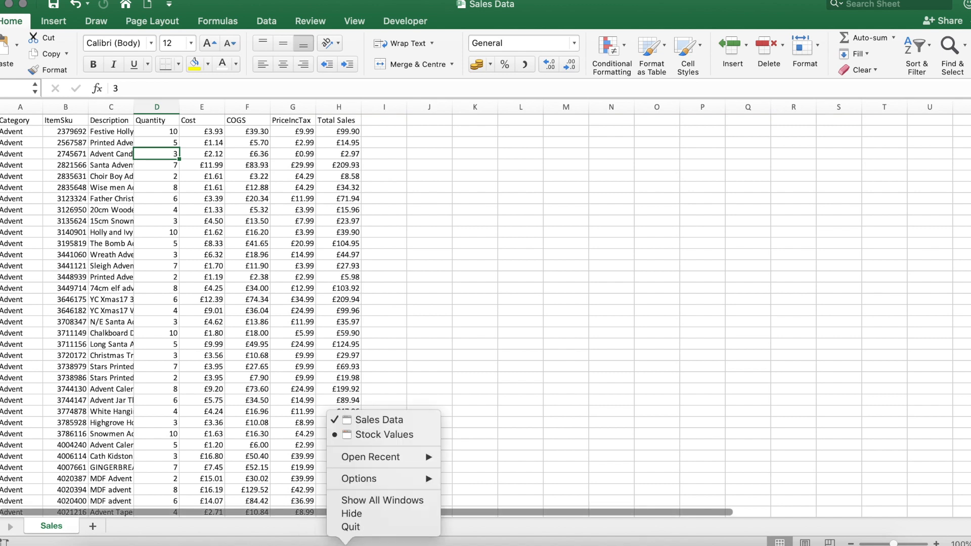
click(377, 436)
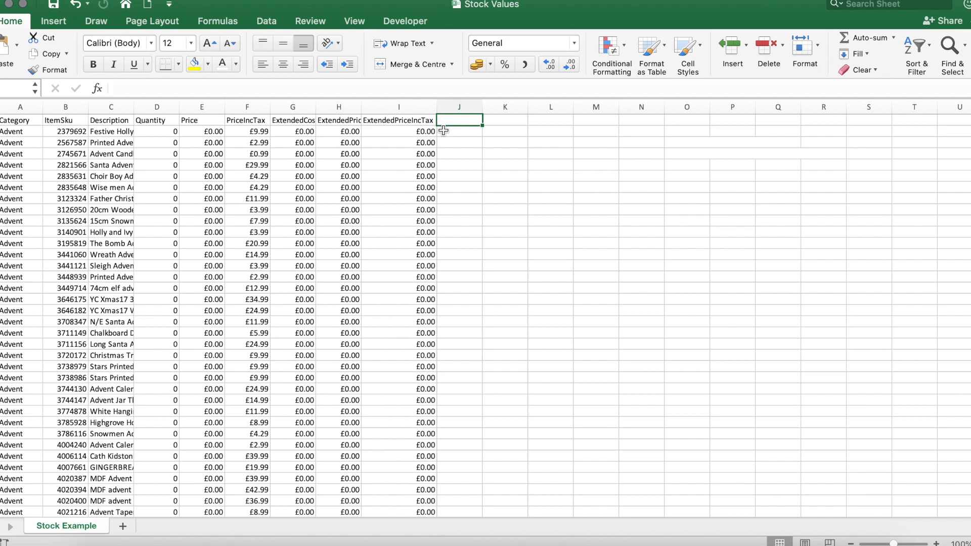
text(Sal)
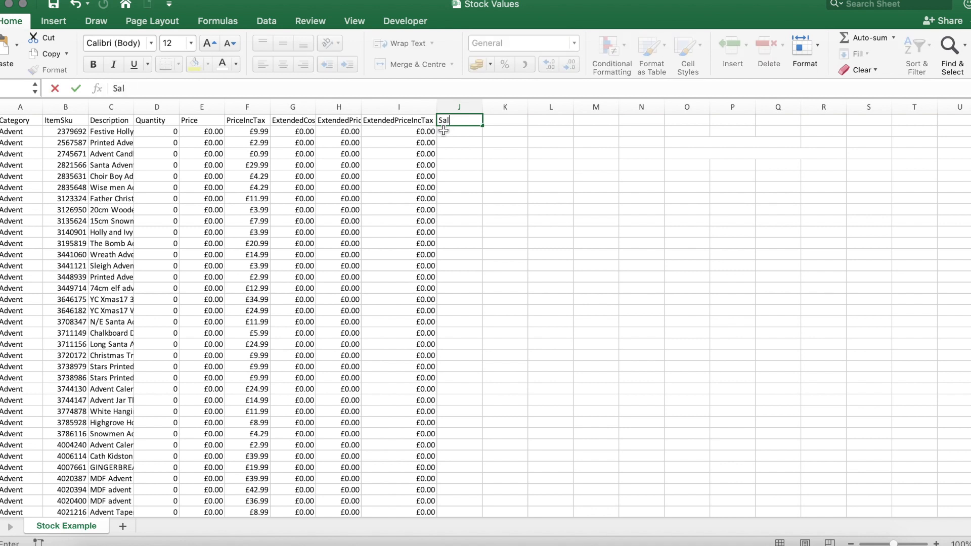
key(BackSpace)
text(Total)
key(Return)
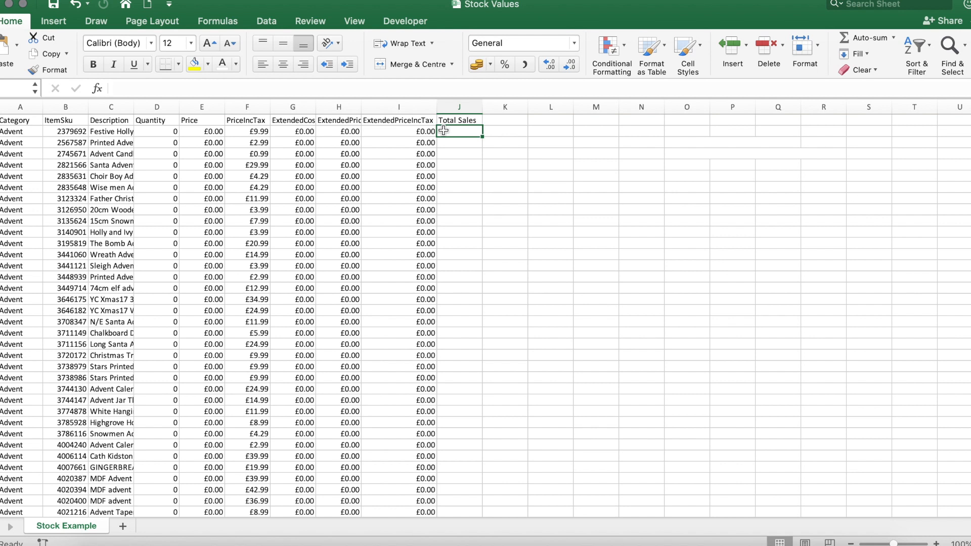
Step: Start a VLOOKUP formula in cell J2 with the first item's SKU, B2, as the lookup value
text(=vlo)
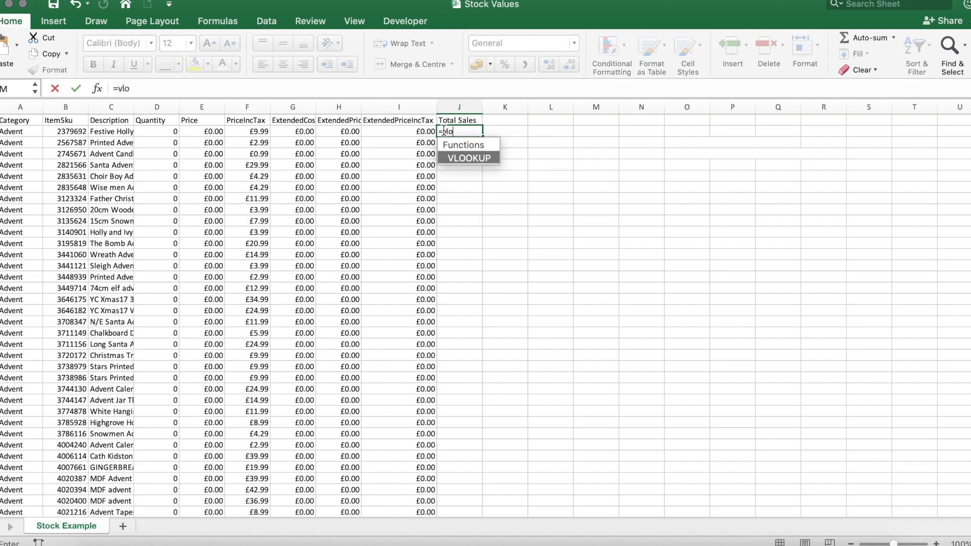
text(ok)
double_click(465, 158)
click(465, 161)
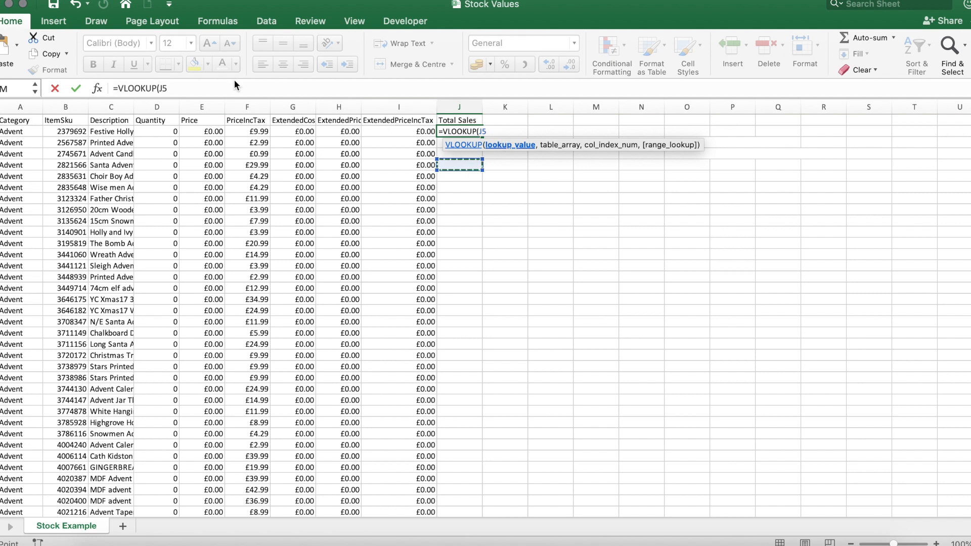
click(199, 94)
key(BackSpace)
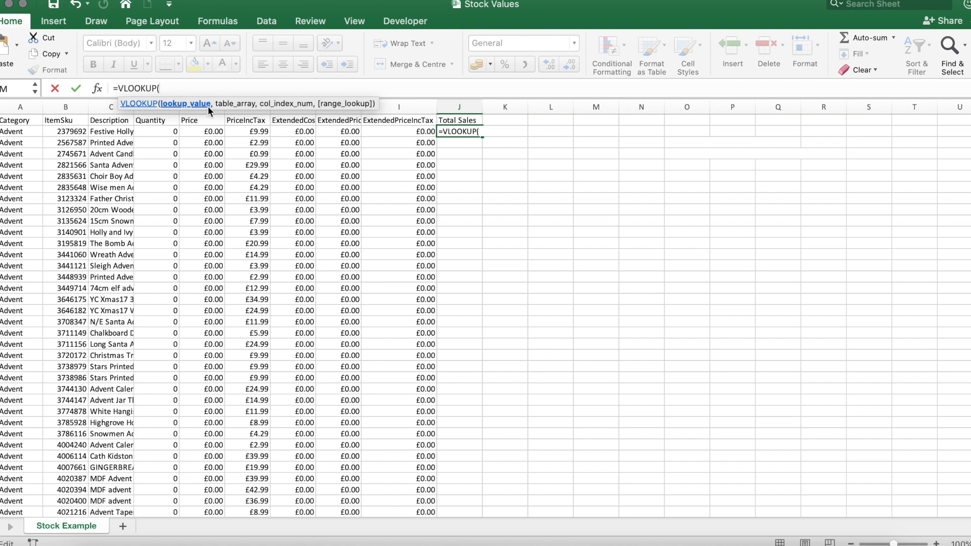
click(70, 132)
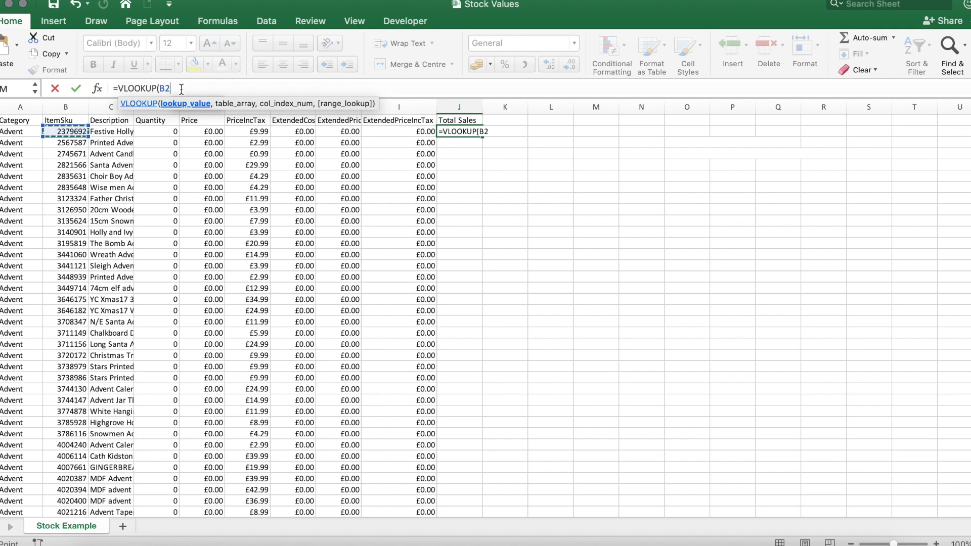
text(,)
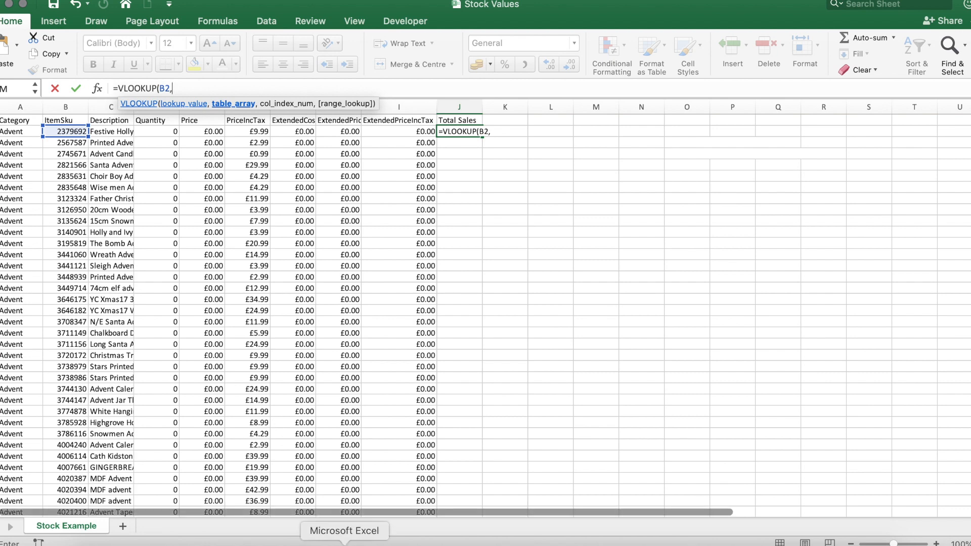
Step: Set the VLOOKUP table array to columns B through H of the Sales sheet in the Sales Data workbook
right_click(346, 543)
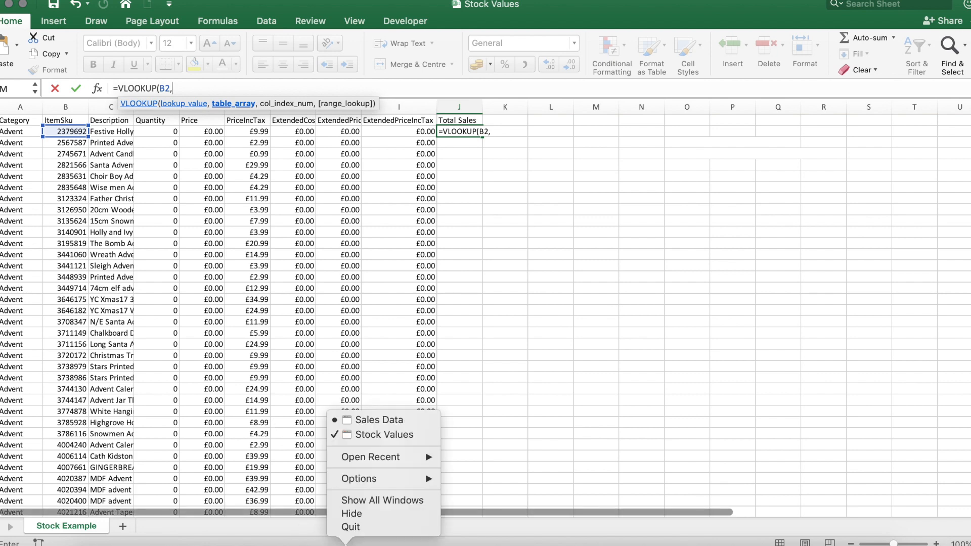
click(380, 425)
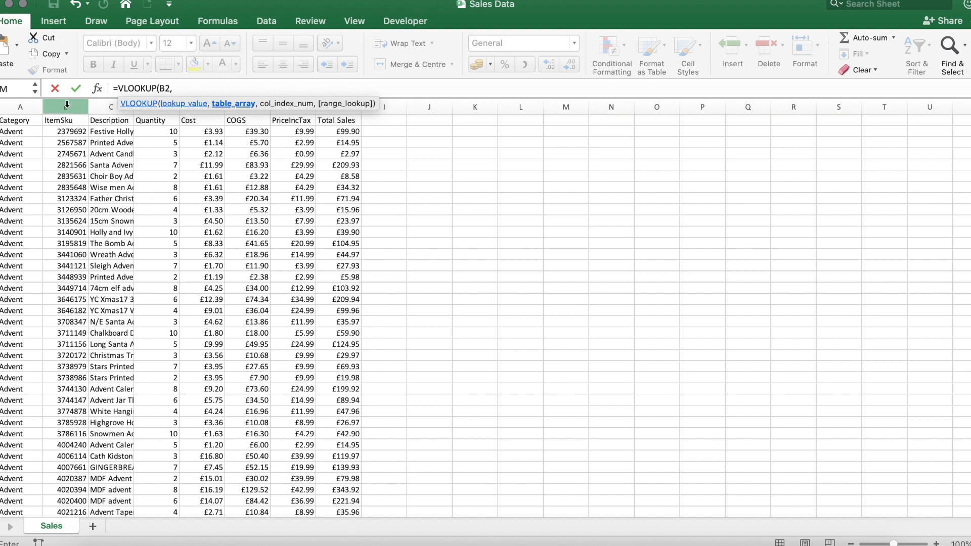
drag(66, 106, 309, 130)
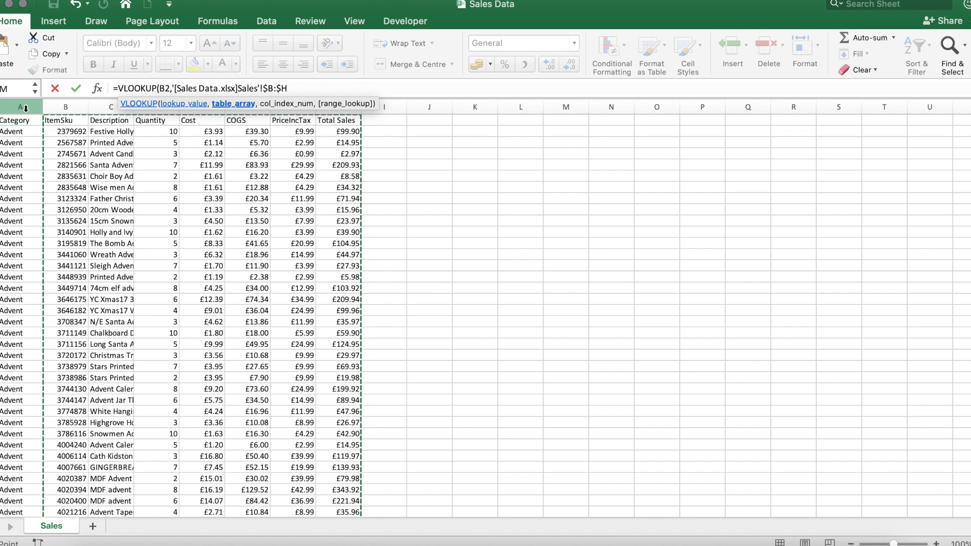
drag(24, 108, 325, 118)
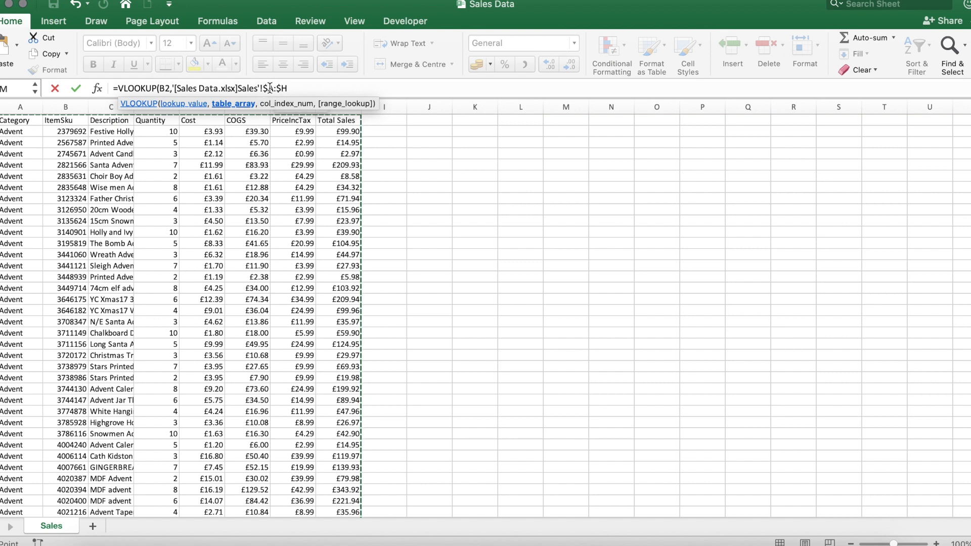
drag(73, 107, 342, 131)
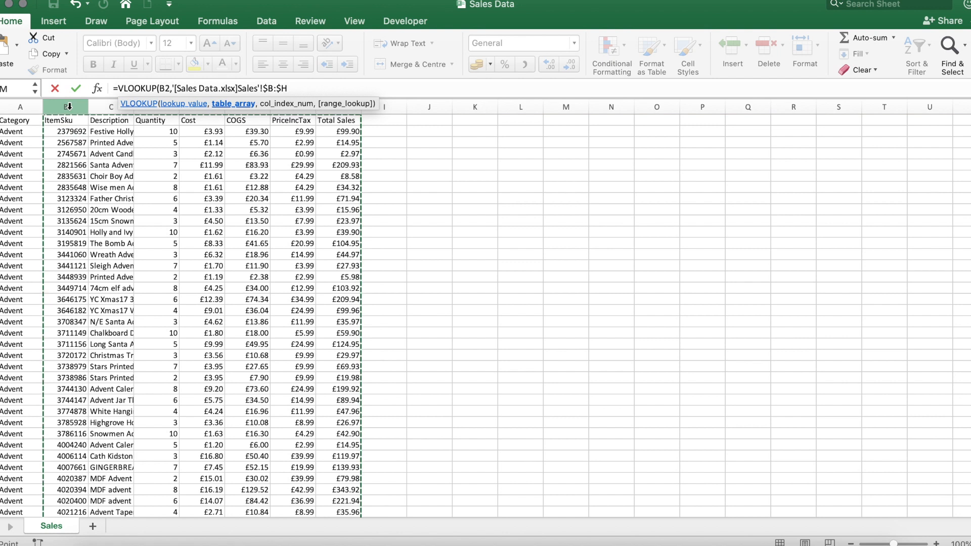
Step: Complete the VLOOKUP in J2 with column index 7 and FALSE for an exact match
click(339, 89)
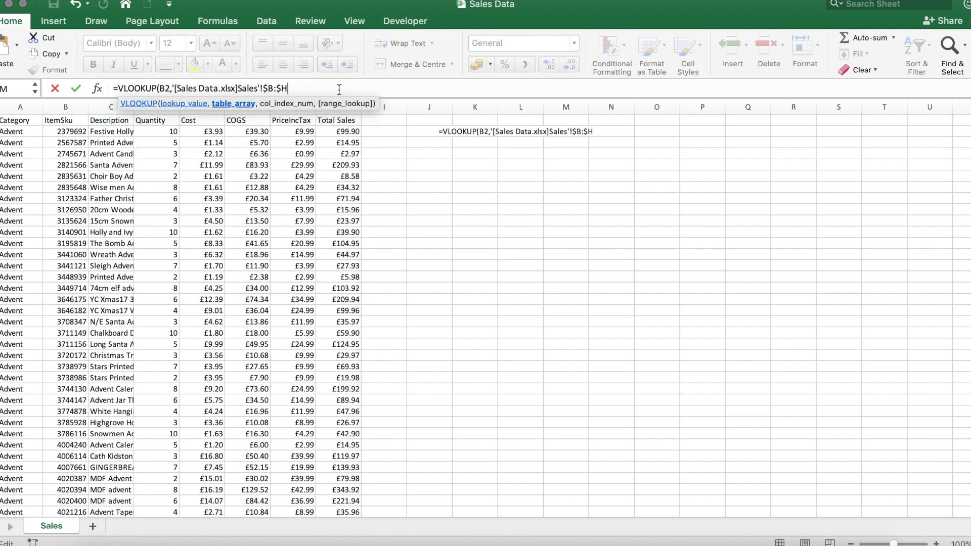
text(,7)
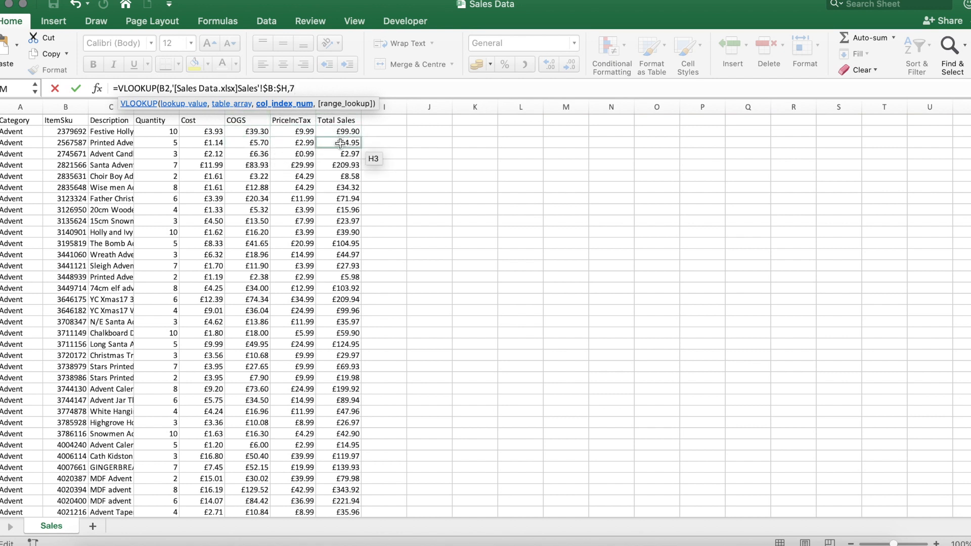
text(,)
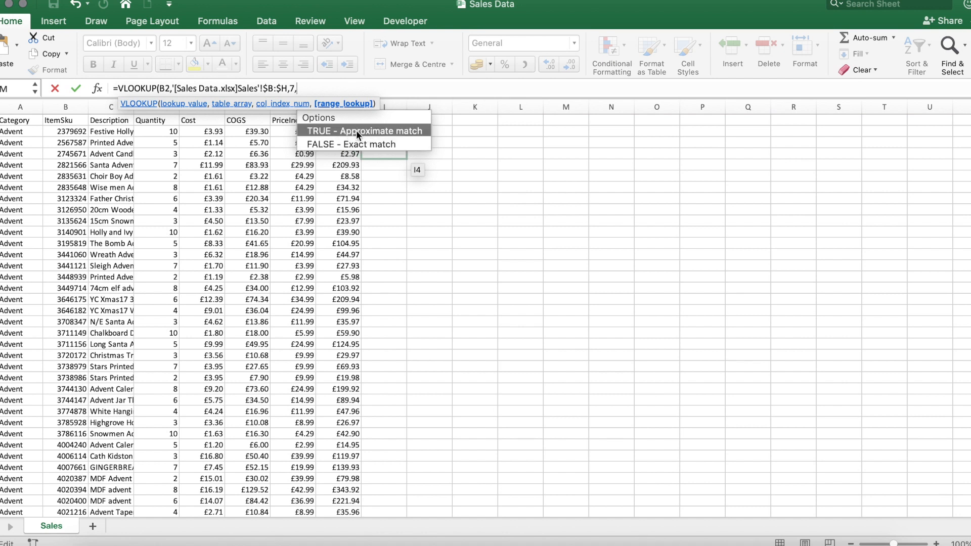
click(329, 144)
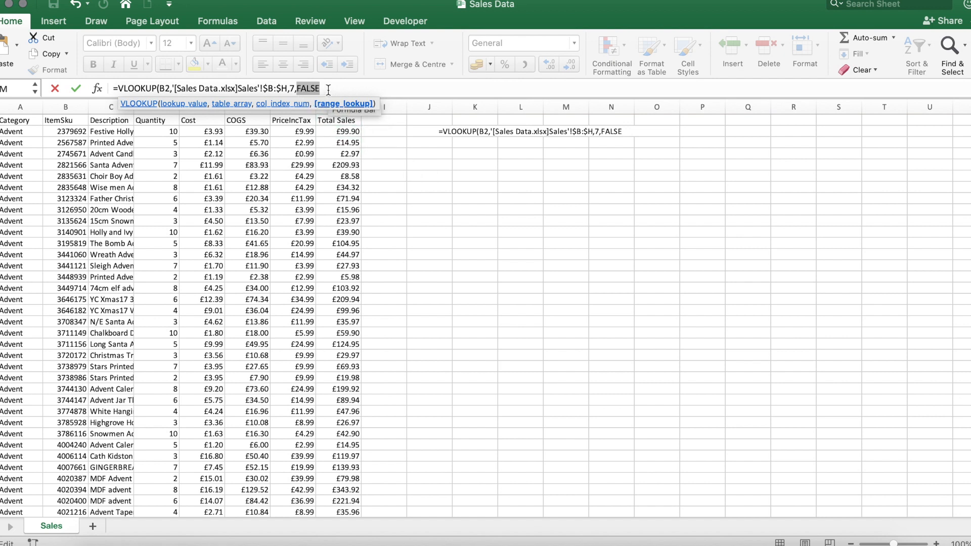
key(BackSpace)
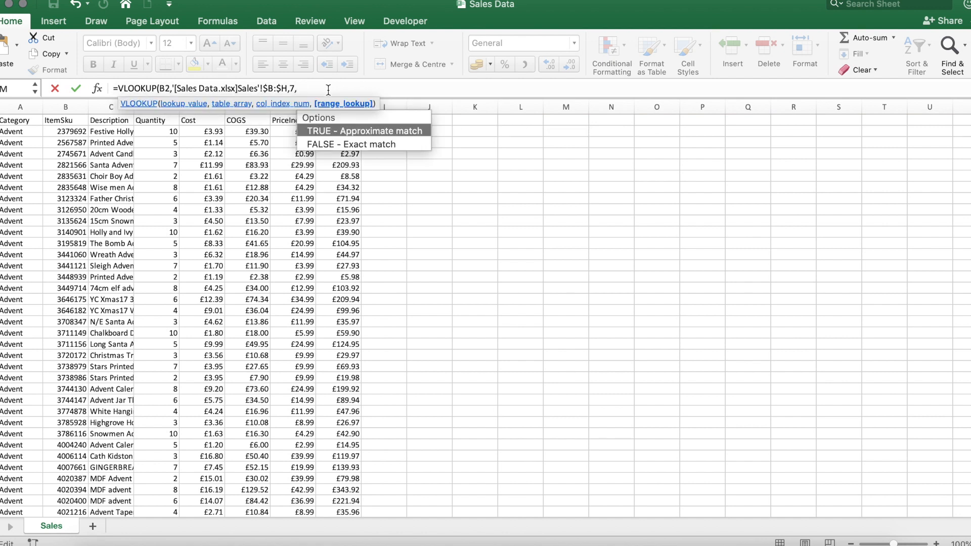
text(False))
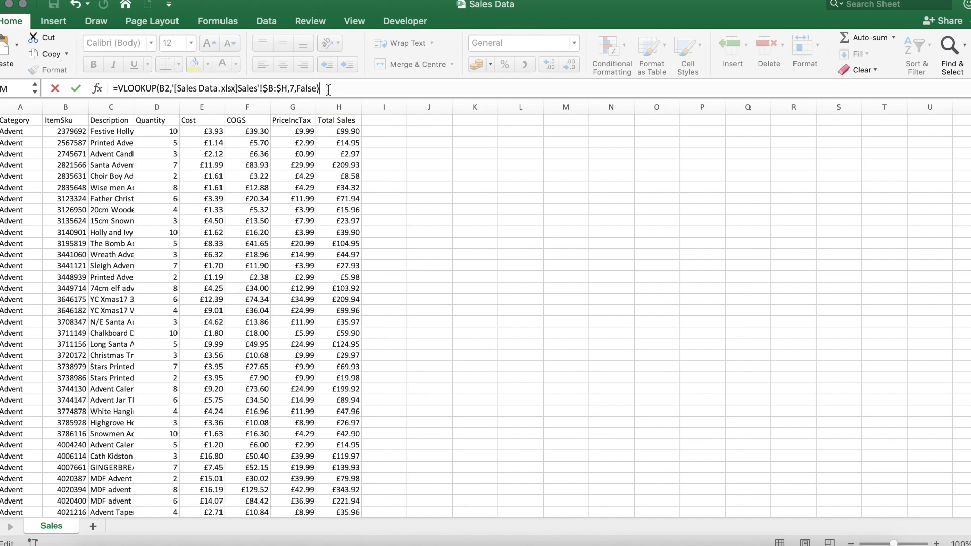
key(Return)
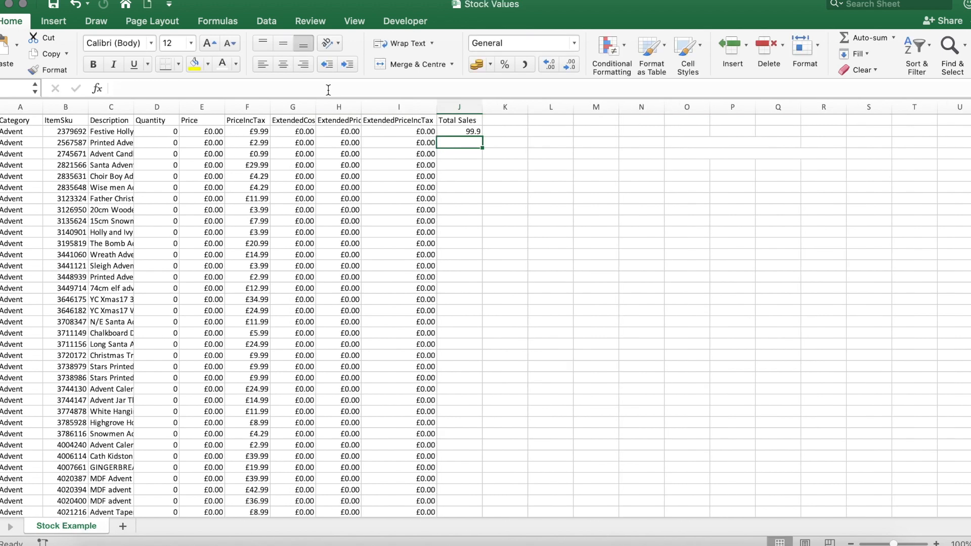
Step: Format the Total Sales result in cell J2 as Currency
click(460, 132)
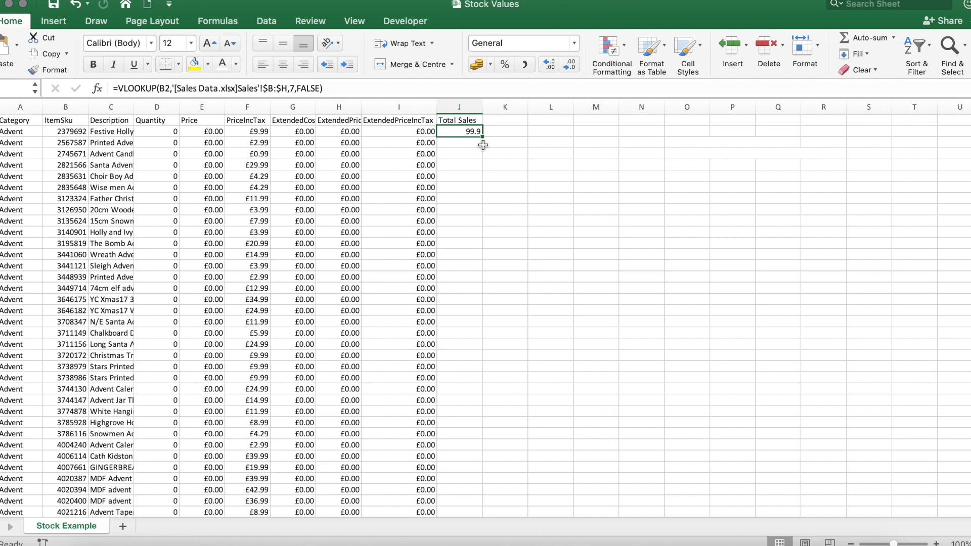
click(577, 45)
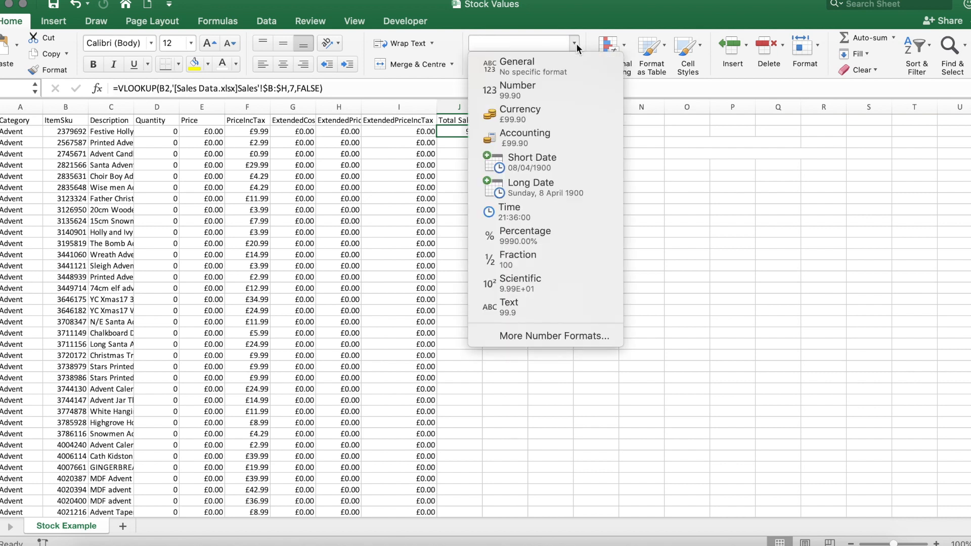
click(533, 117)
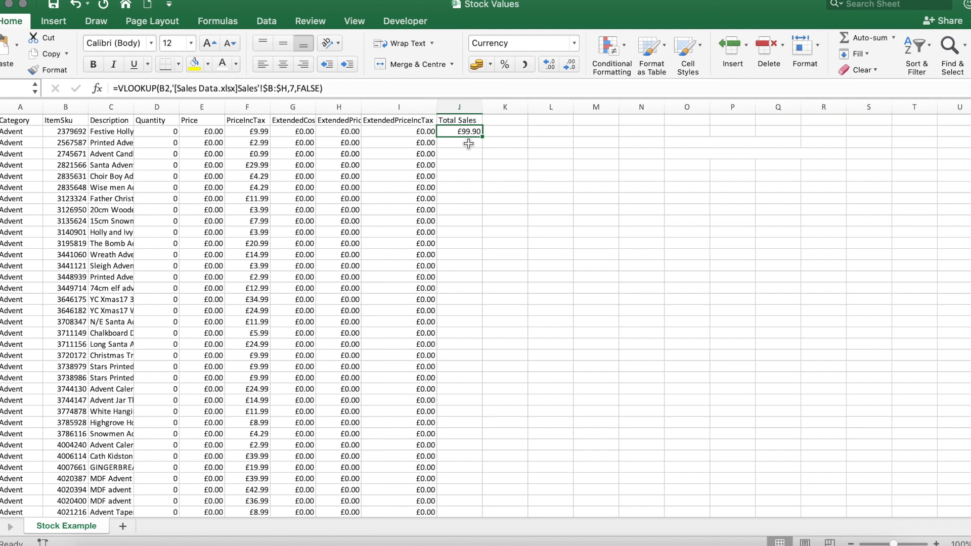
Step: Compare the first item's SKU and Total Sales with its row in the Sales Data workbook, and return to Stock Values
click(64, 134)
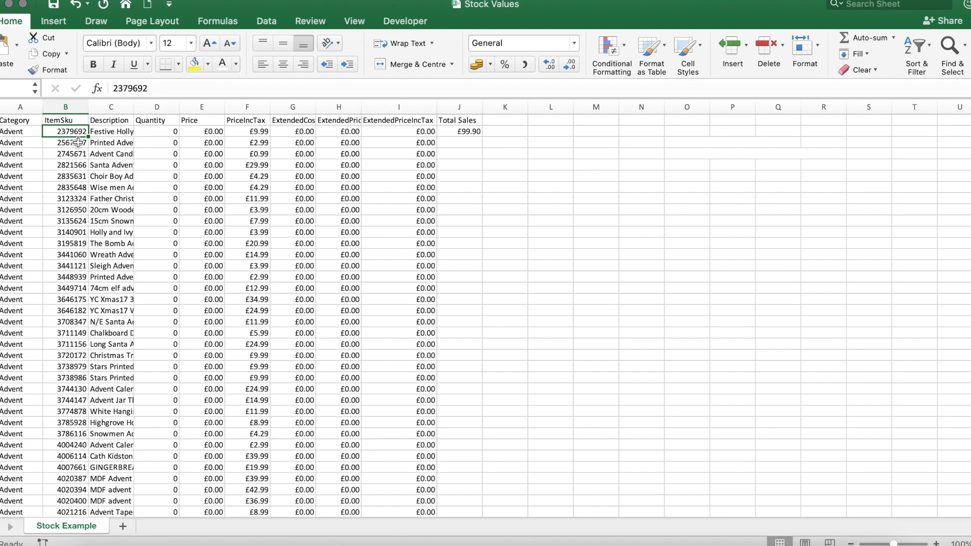
right_click(346, 537)
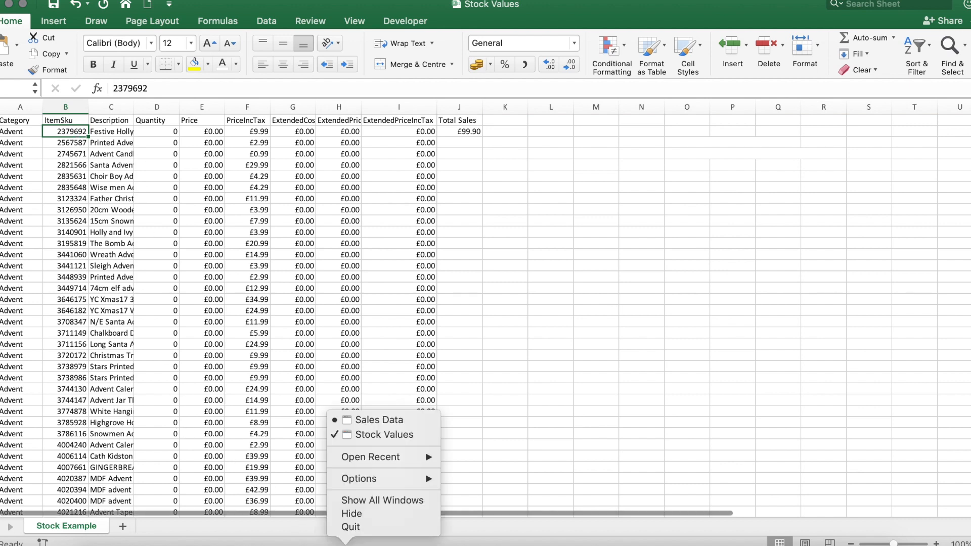
click(366, 420)
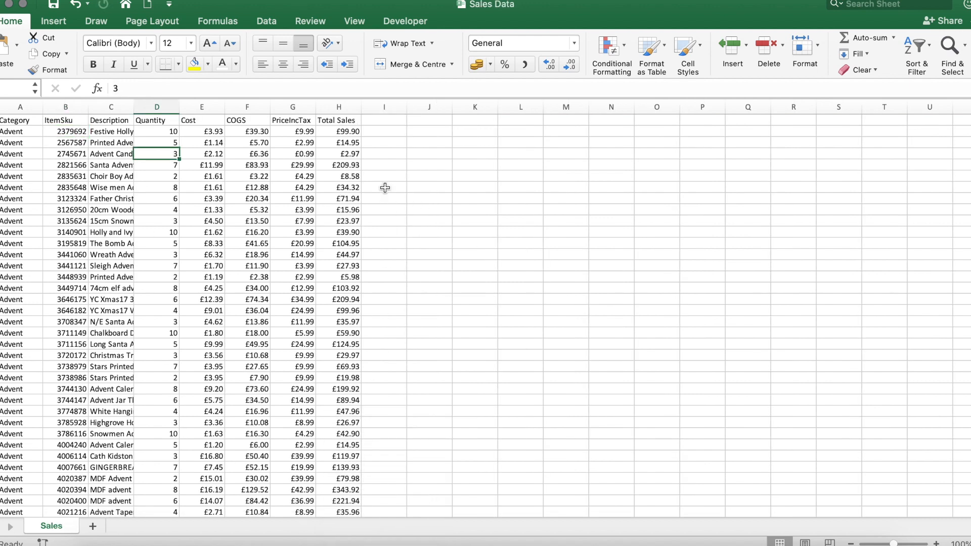
click(70, 132)
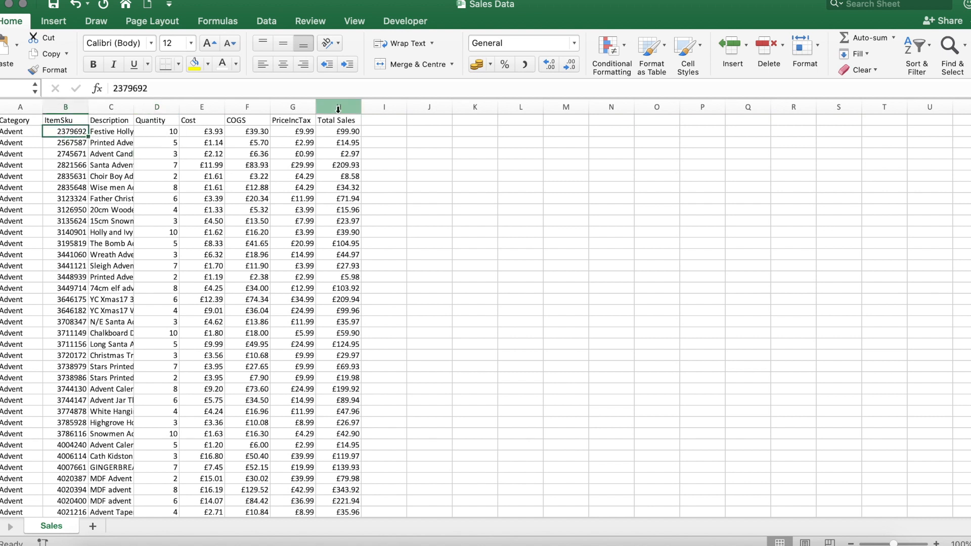
click(354, 132)
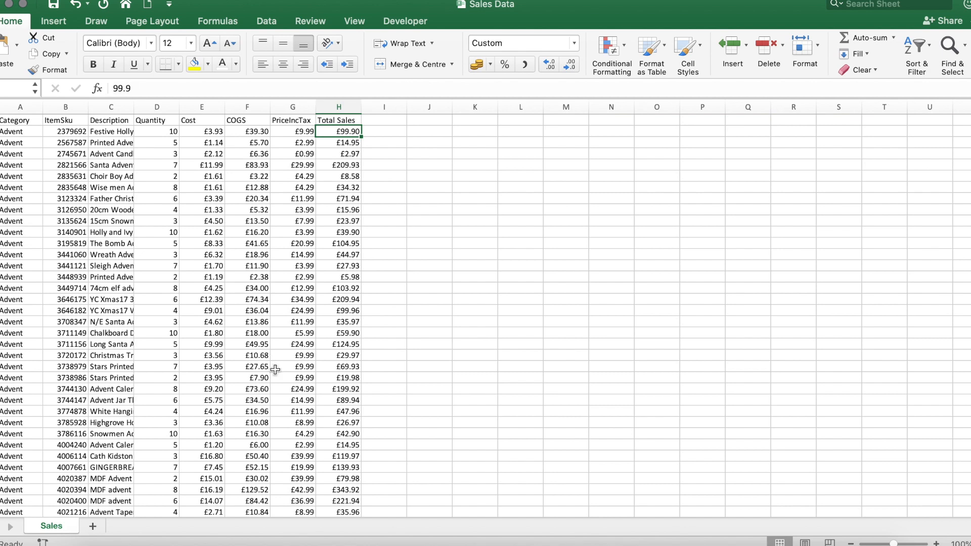
right_click(346, 537)
click(371, 435)
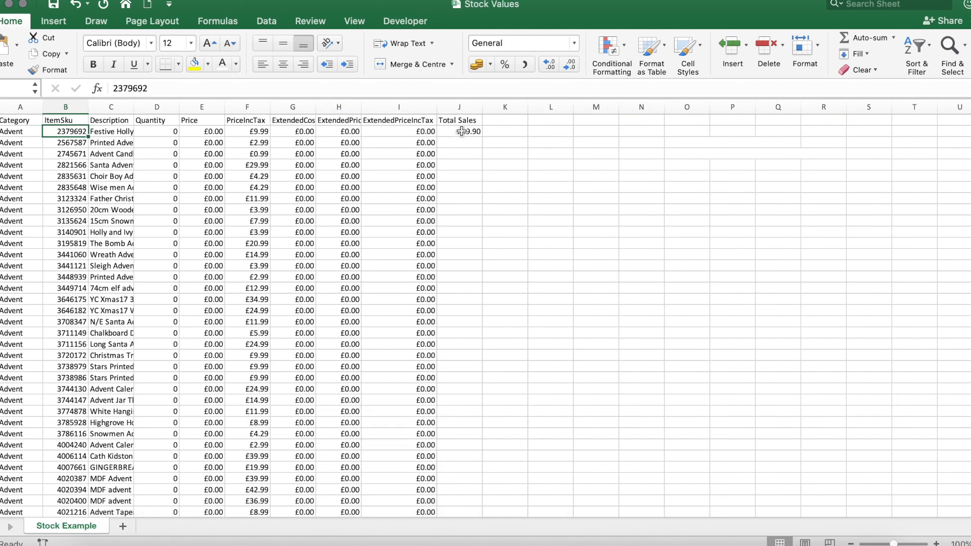
Step: Fill the VLOOKUP formula from J2 down the whole Total Sales column
click(462, 132)
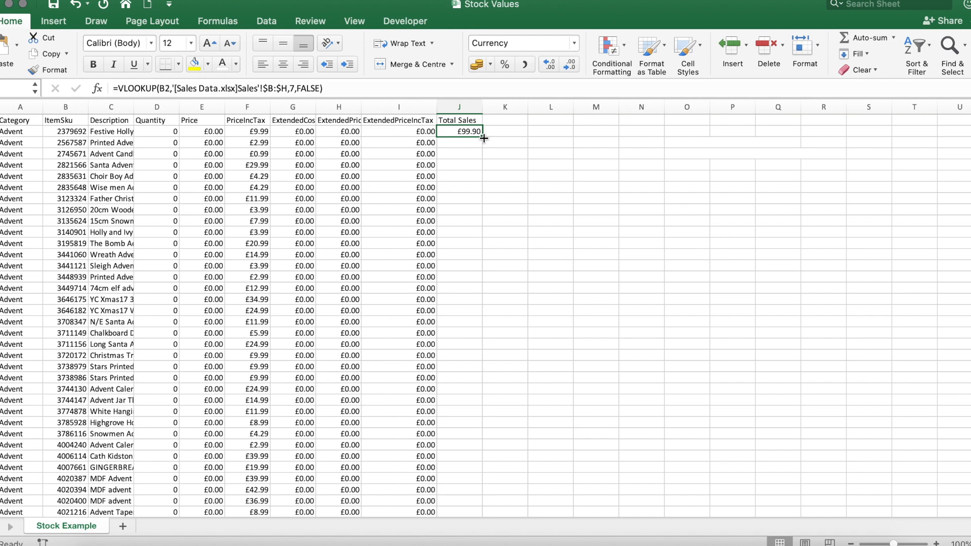
double_click(484, 138)
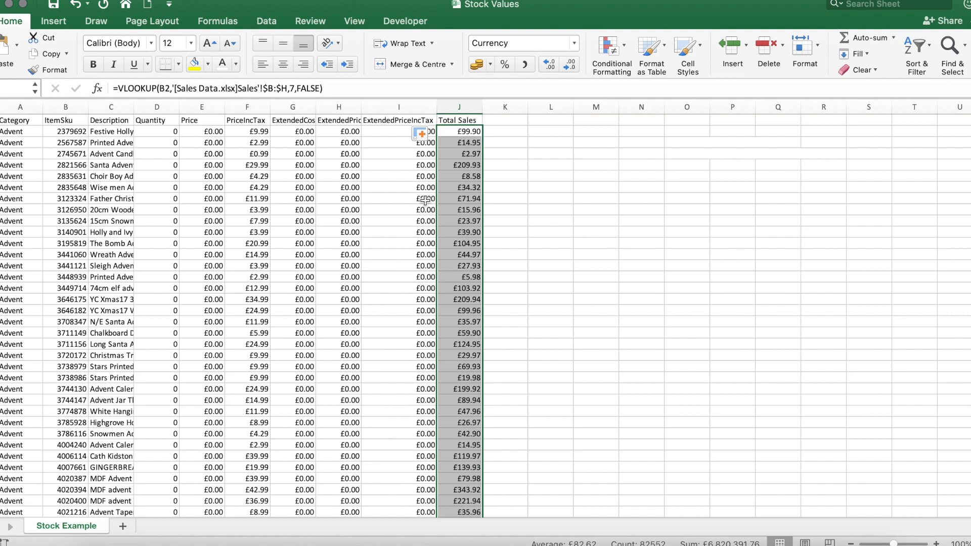
Step: Try to copy the J2 formula across to K2 with its relative lookup reference B2
click(446, 130)
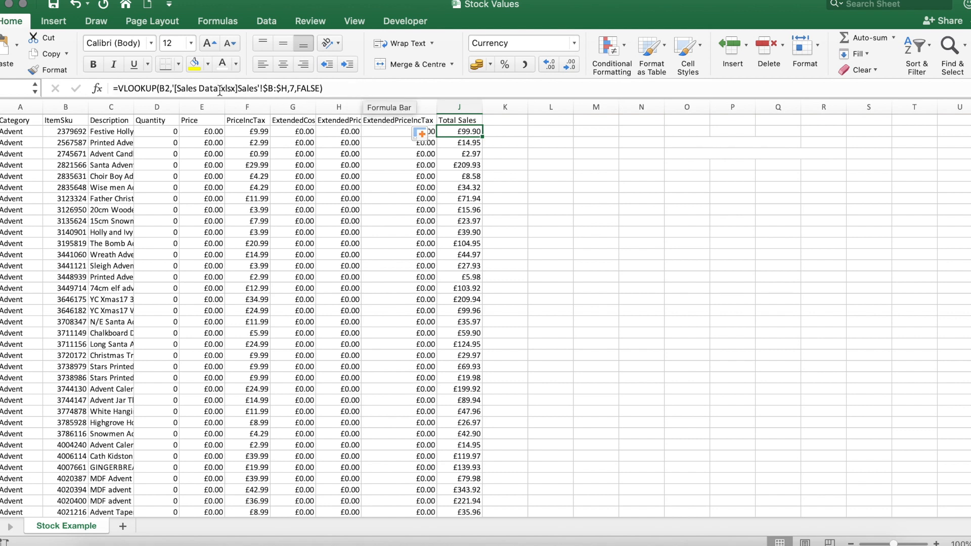
click(164, 88)
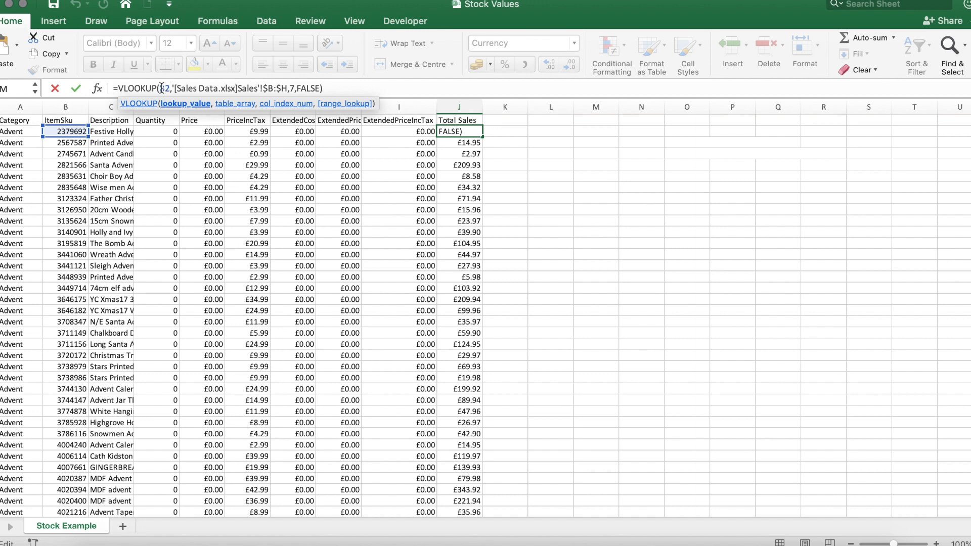
key(Escape)
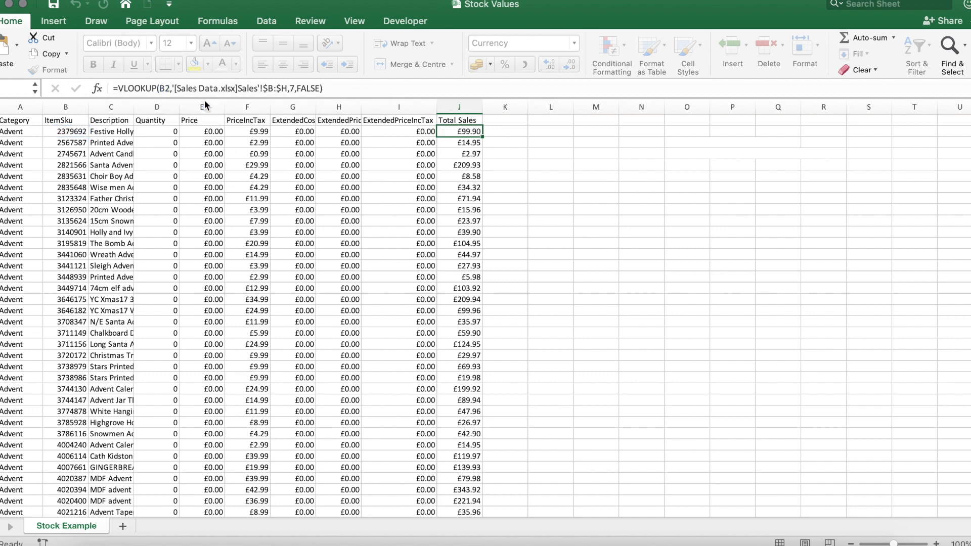
mouse_move(485, 136)
mouse_down()
mouse_move(511, 136)
mouse_move(501, 134)
mouse_up()
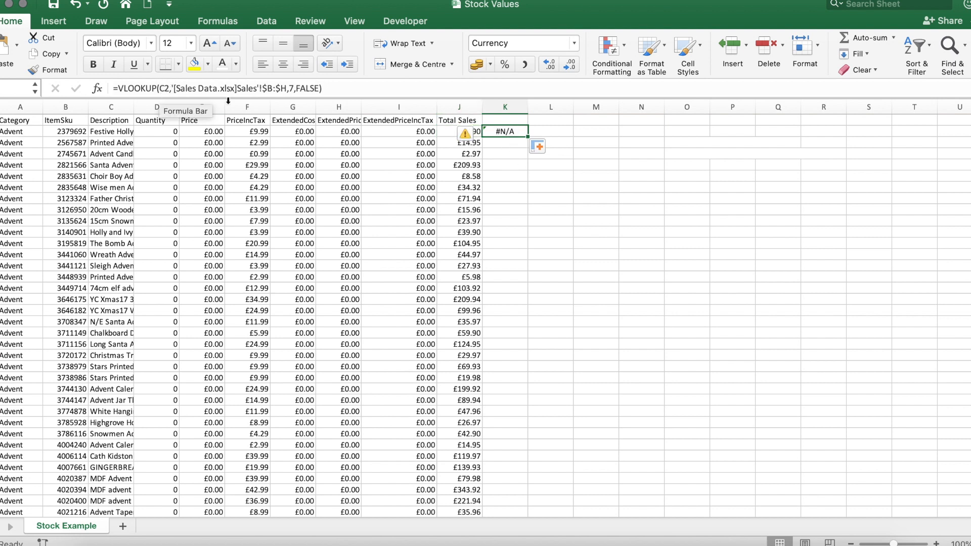
Step: Make the lookup value's column absolute in the J2 formula, changing the reference to $B2
key(Left)
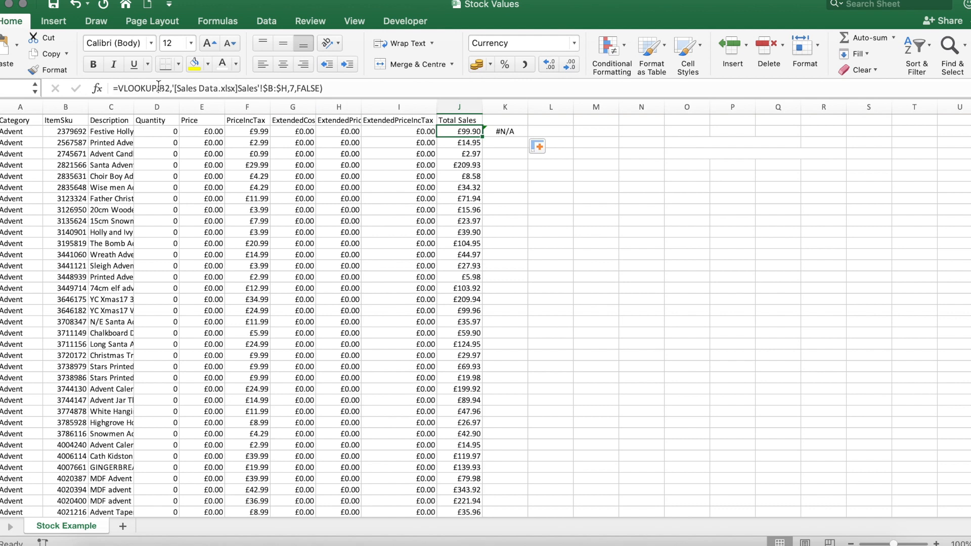
click(162, 87)
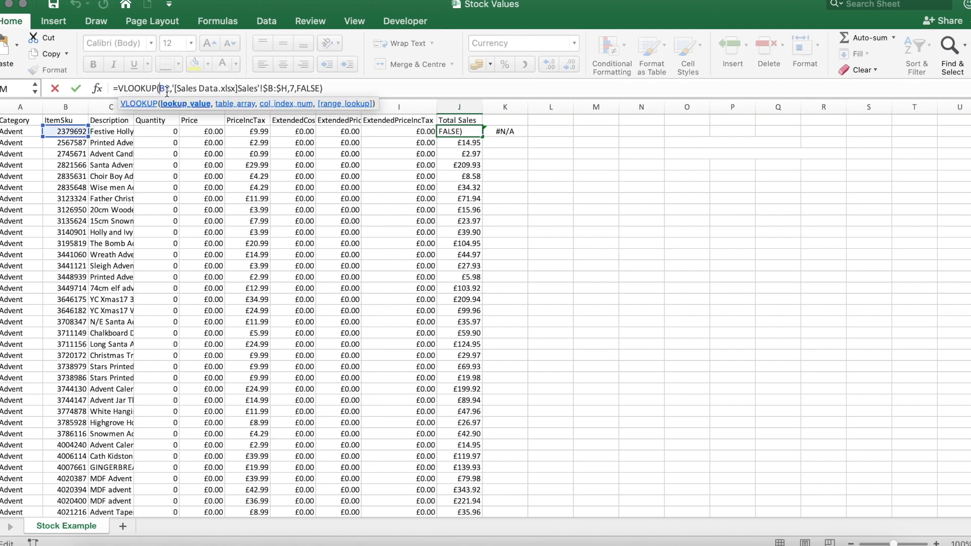
text($)
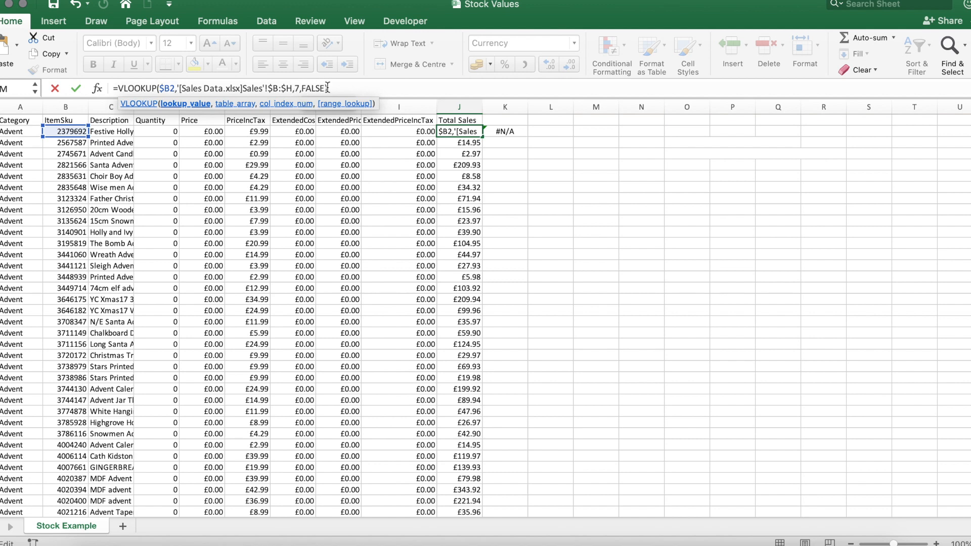
key(Return)
Step: Copy the VLOOKUP formula with the locked $B2 reference from J2 across to K2
click(480, 133)
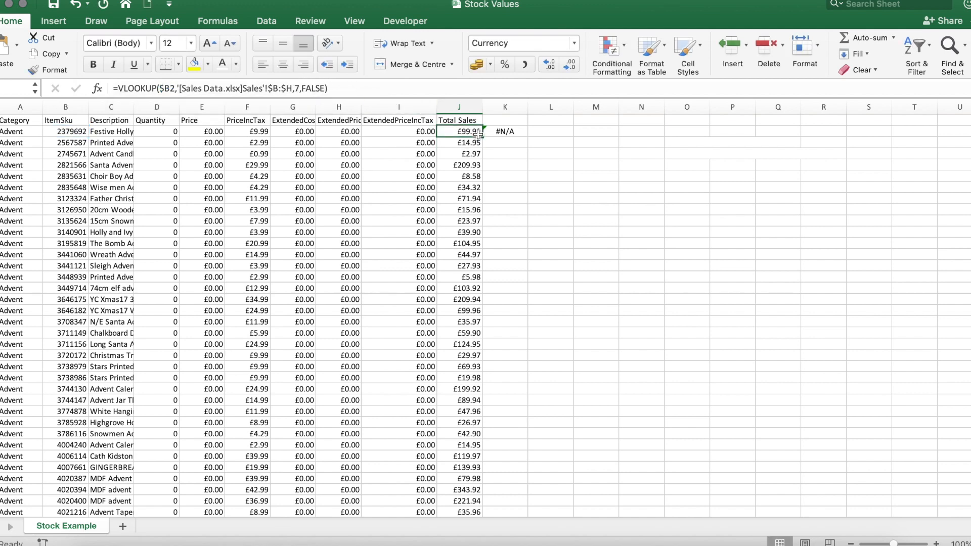
drag(485, 137, 514, 133)
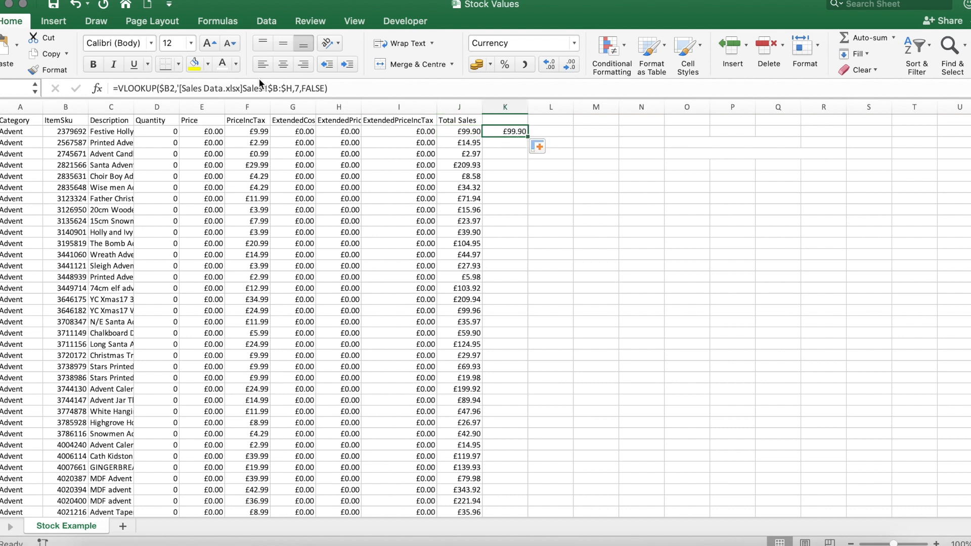
click(467, 130)
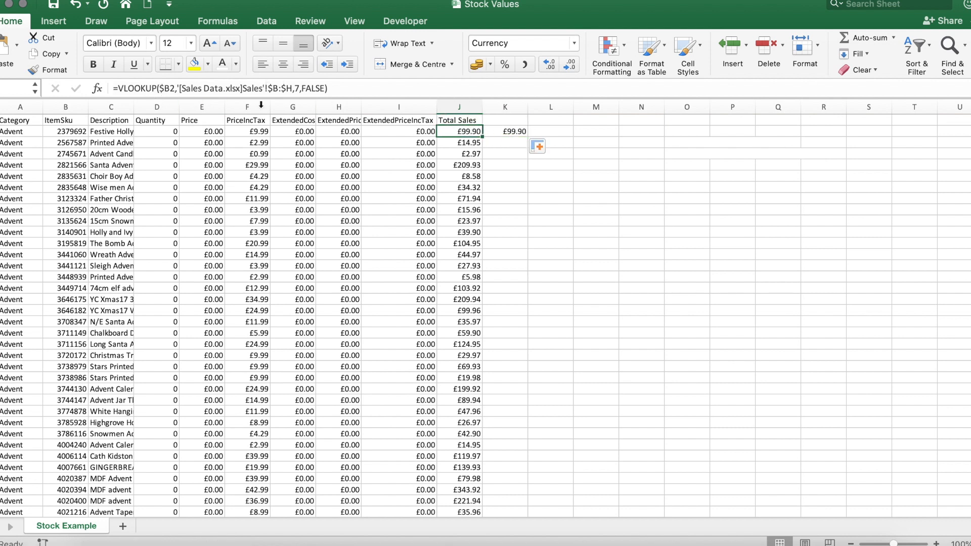
Step: Set the column index number of the VLOOKUP formula in K2 to 6
click(522, 131)
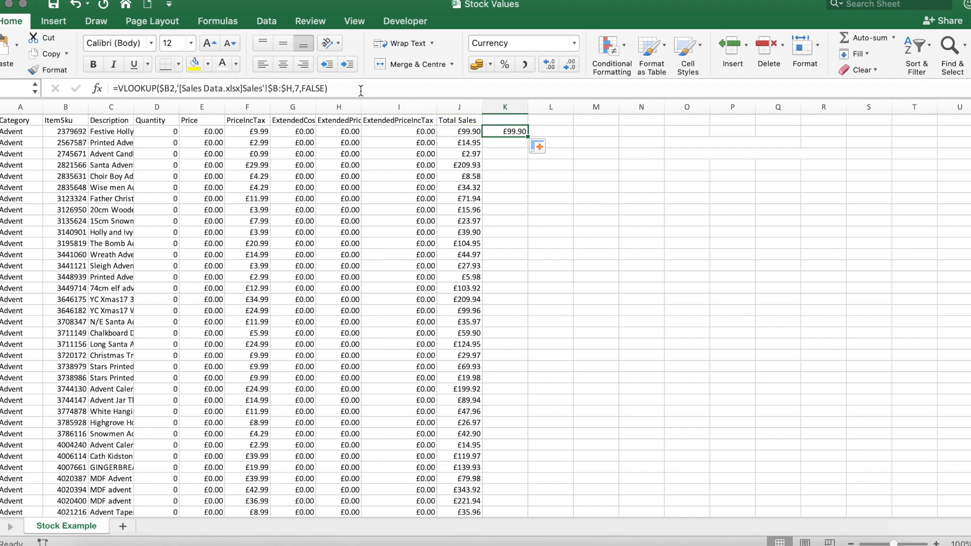
click(297, 87)
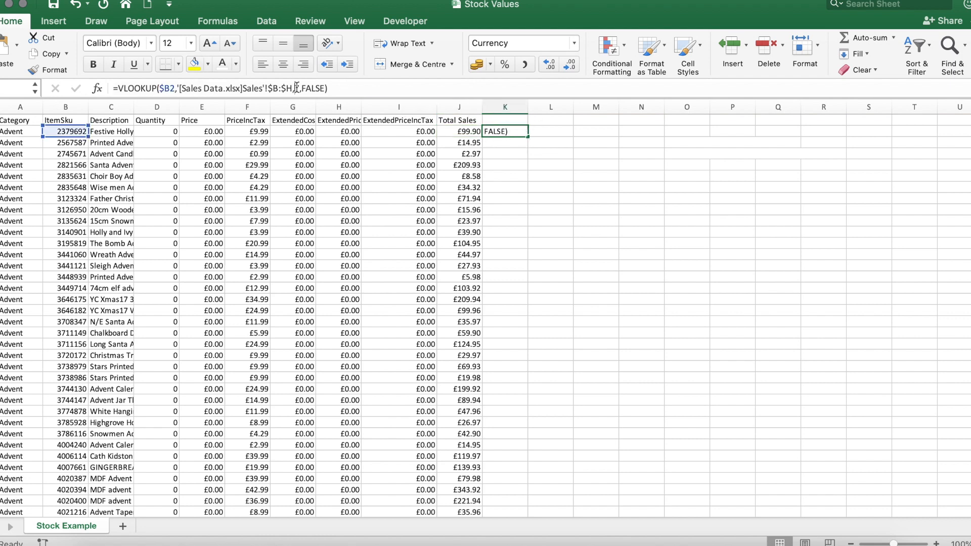
text(6)
key(Return)
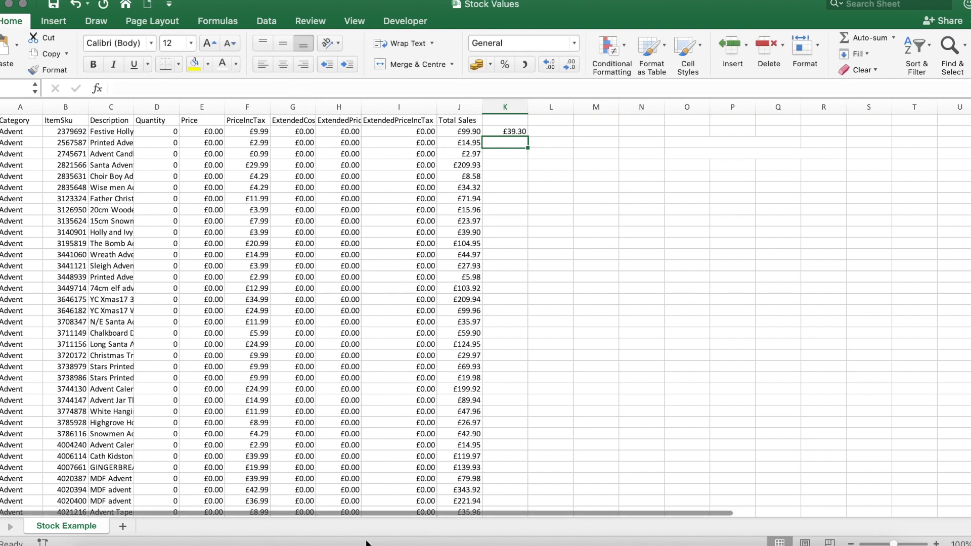
Step: Compare the K2 result with the first item's columns in the Sales Data workbook, and return to Stock Values
right_click(346, 540)
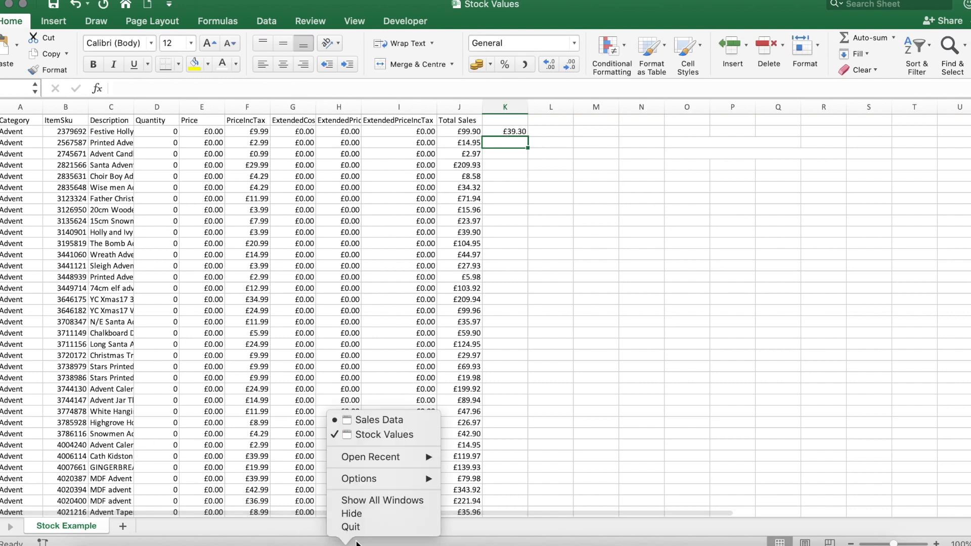
click(379, 421)
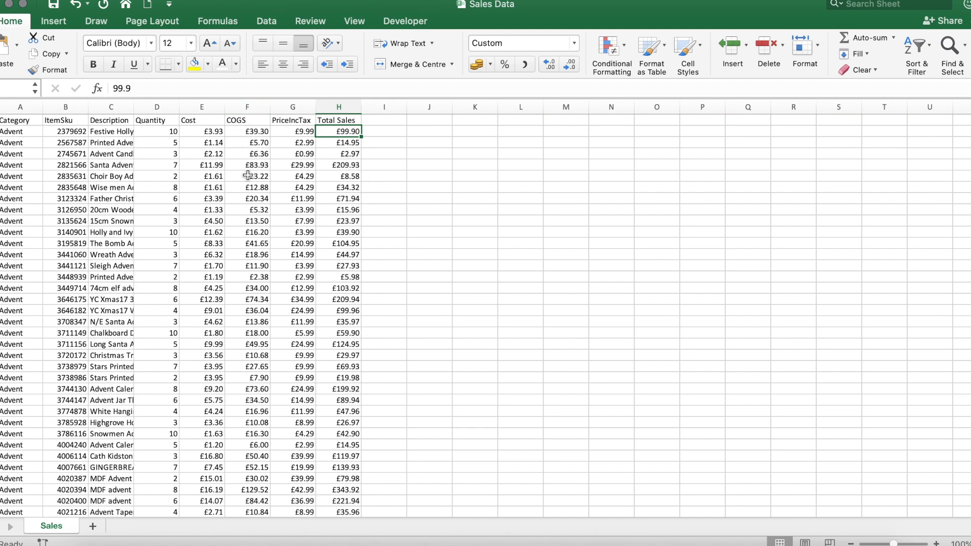
right_click(349, 536)
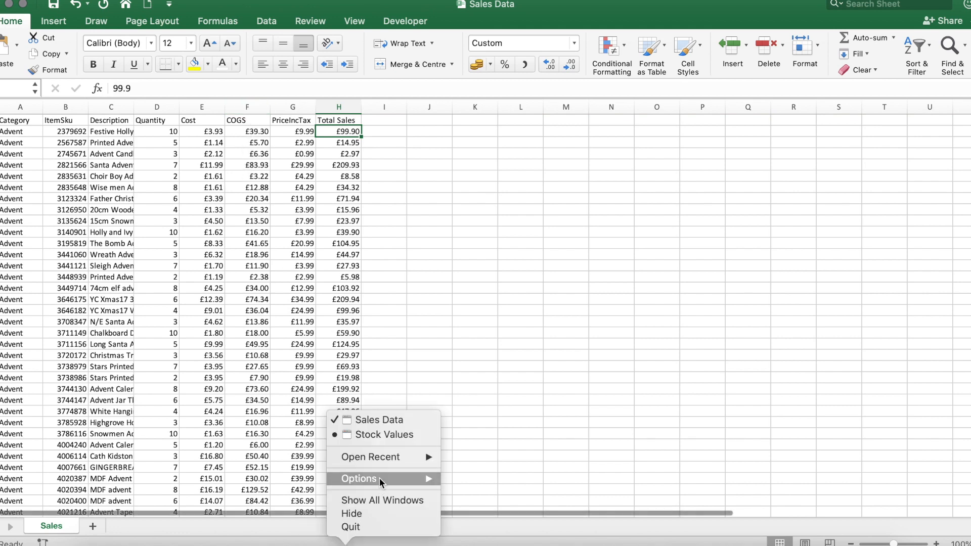
click(403, 423)
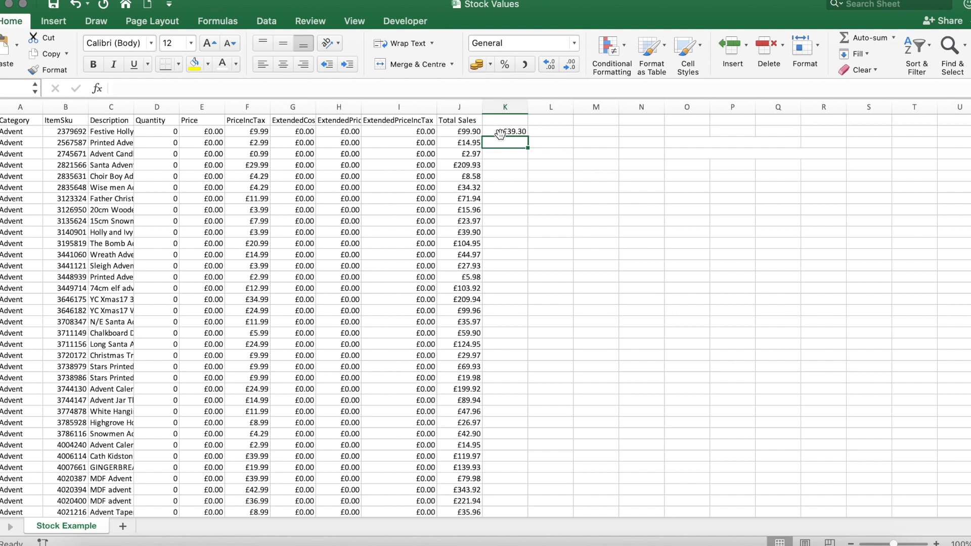
Step: Clear the VLOOKUP formula from K2 and return to the Total Sales formula in J2
click(504, 132)
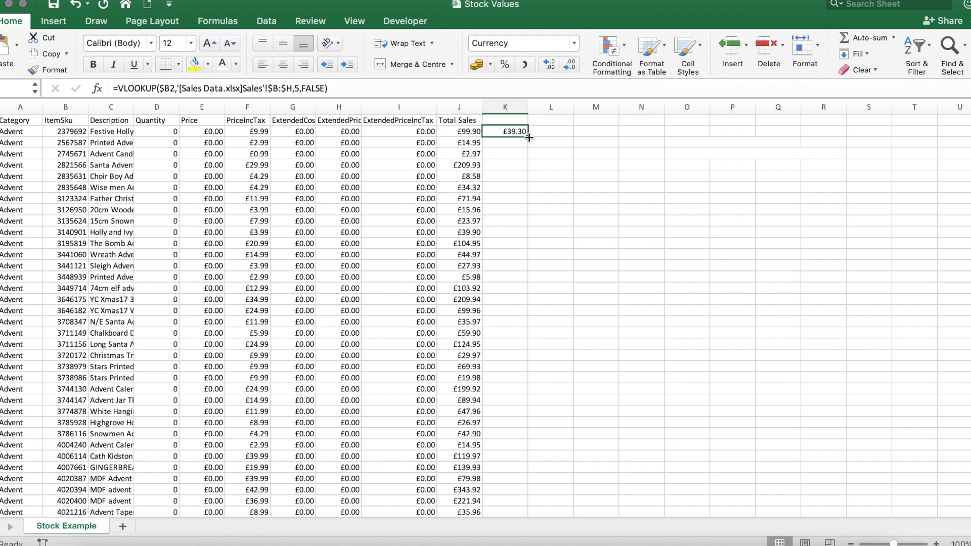
key(Delete)
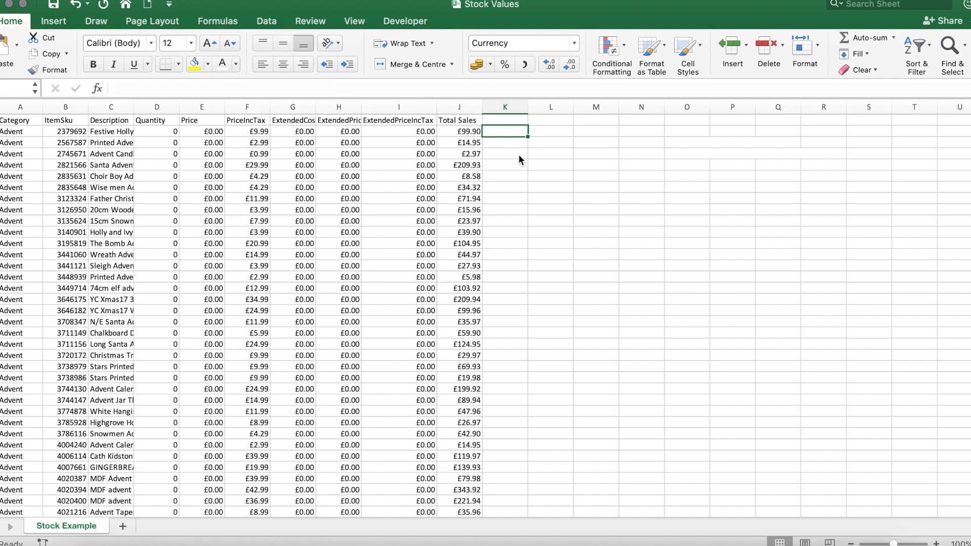
click(507, 120)
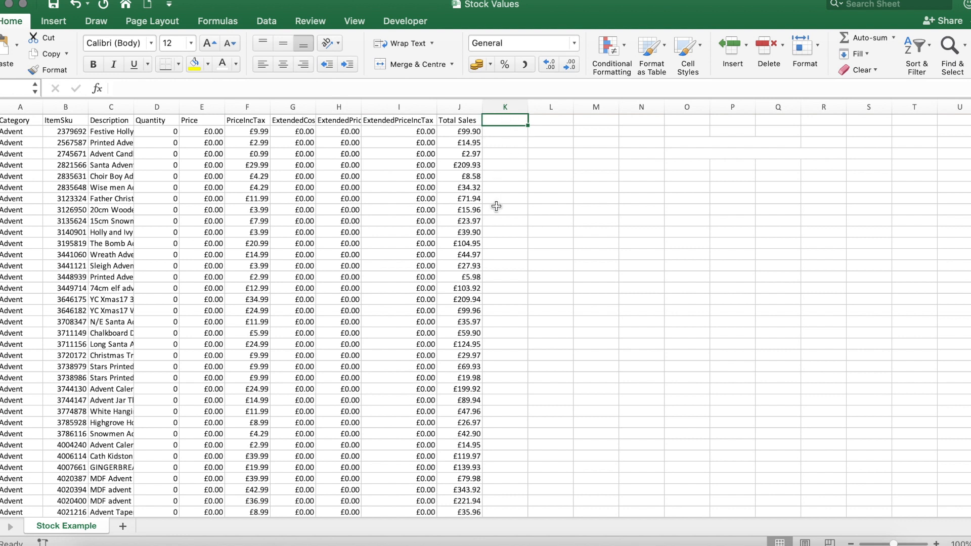
click(462, 132)
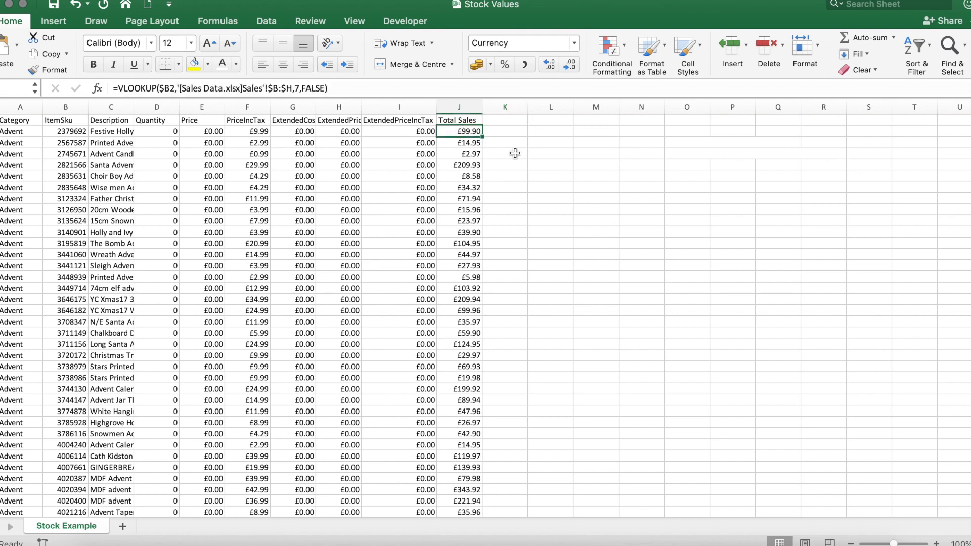
Step: Set the font colour of the hidden VLOOKUP notes in O3 and O4 to black
click(706, 142)
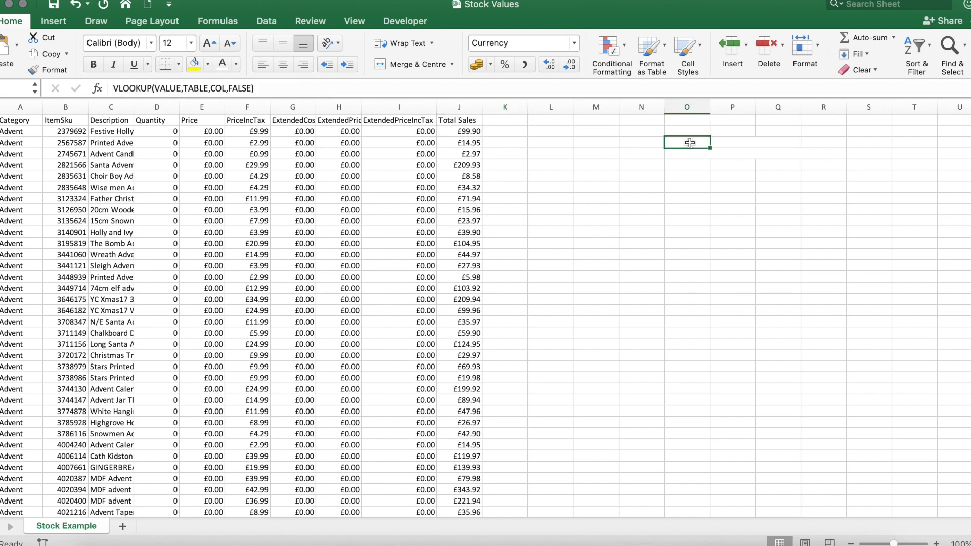
click(236, 64)
click(237, 127)
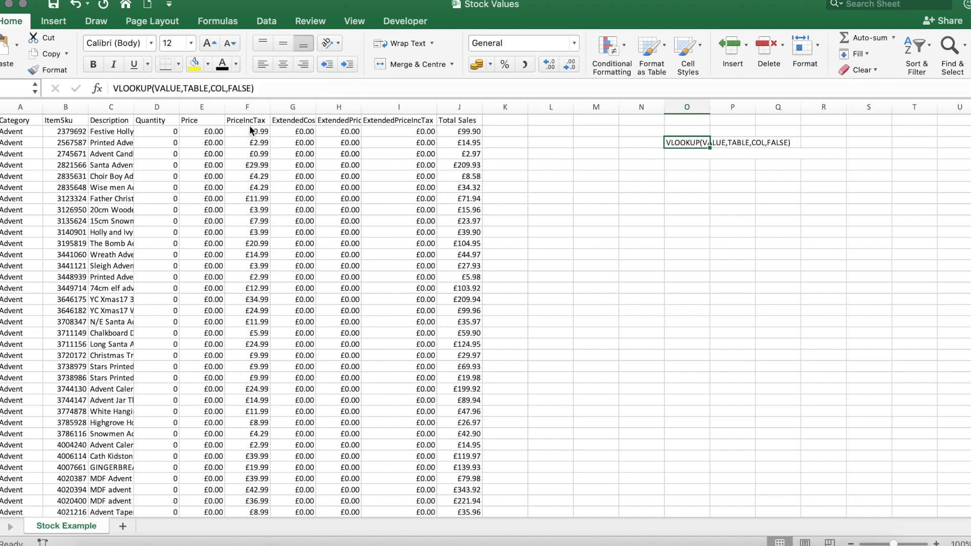
click(659, 189)
click(683, 146)
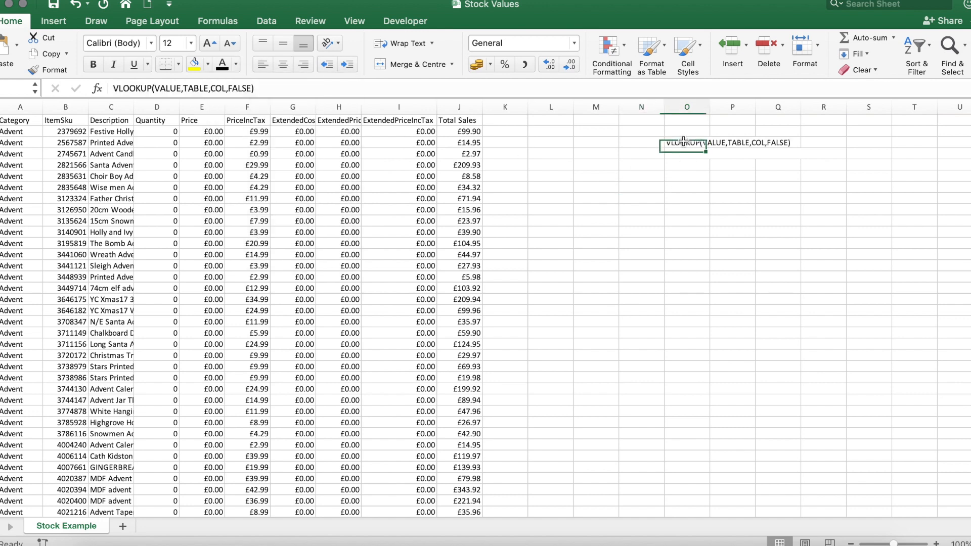
click(684, 184)
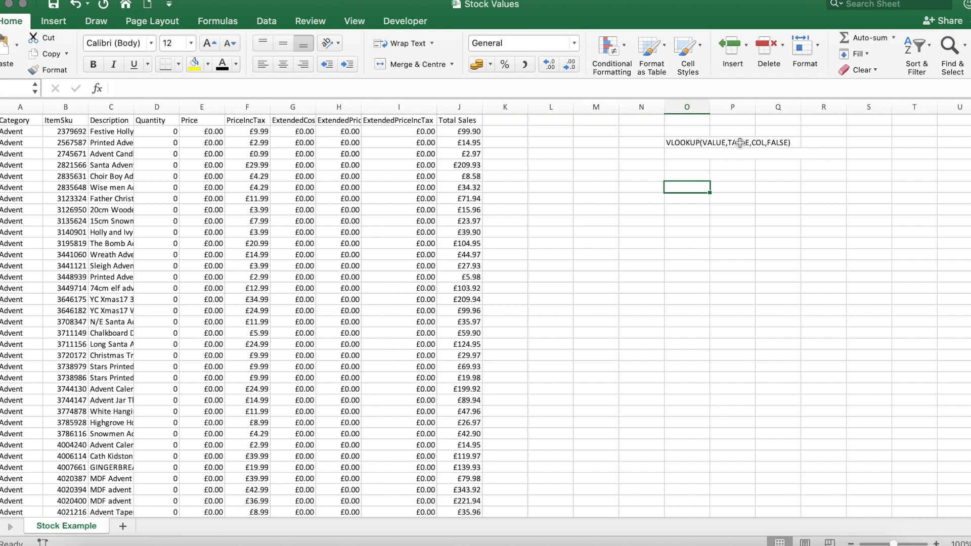
click(674, 156)
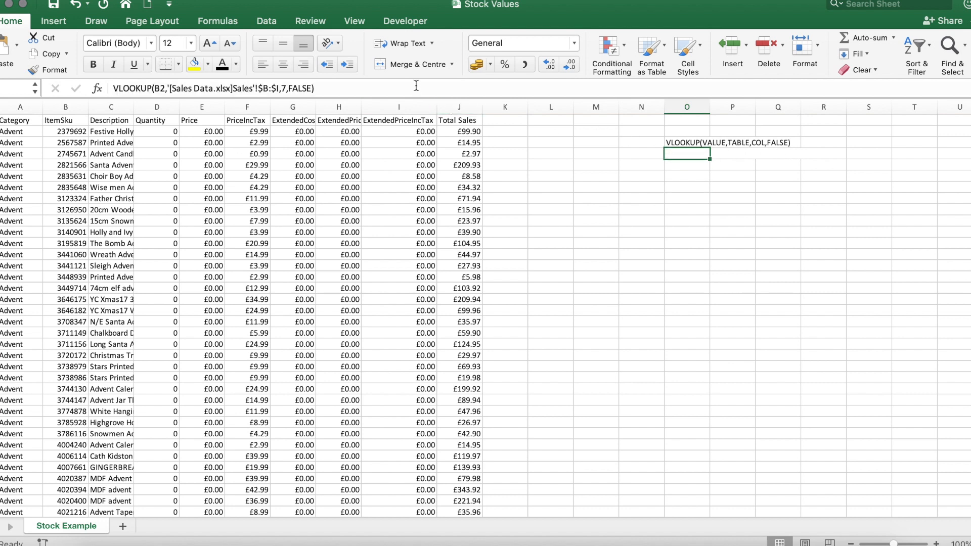
click(641, 220)
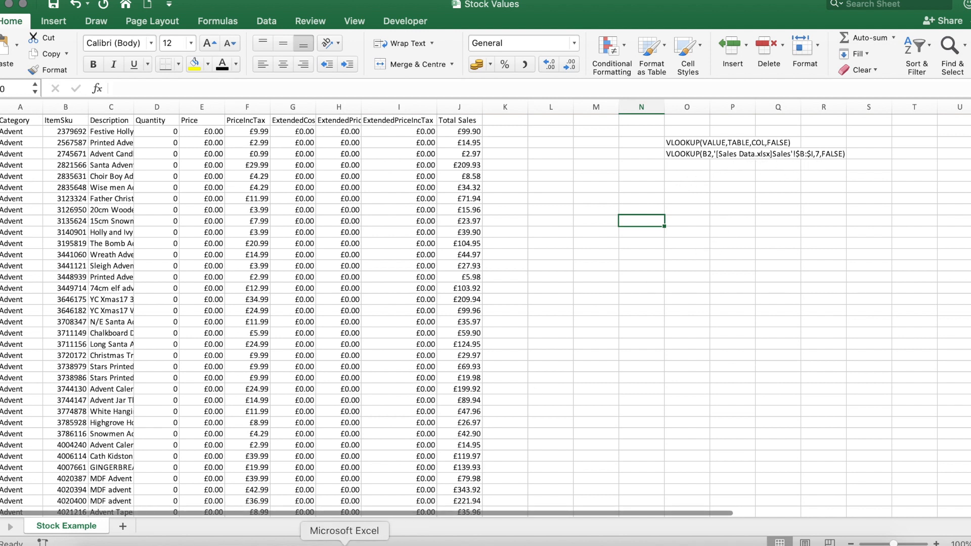
Step: Switch to the Sales Data workbook and close it, saving its changes
right_click(345, 544)
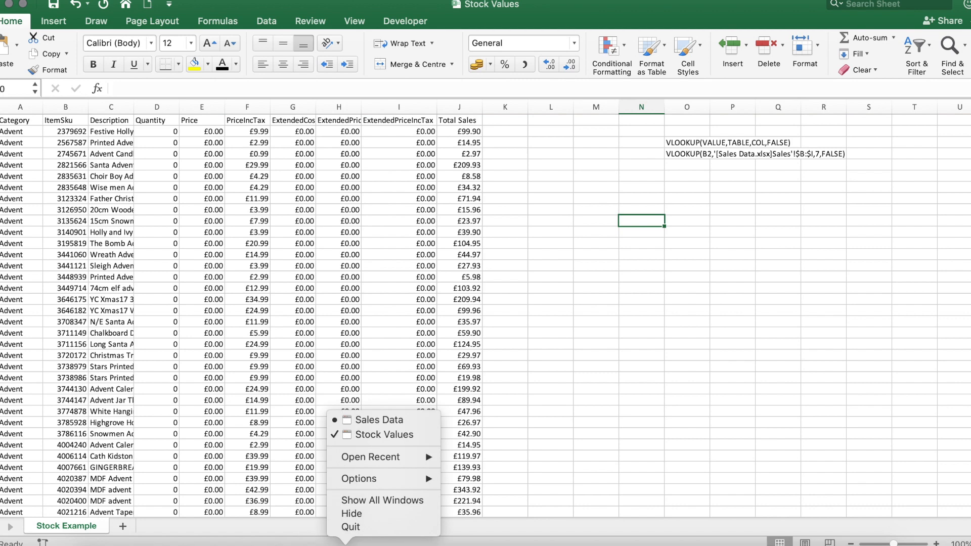
click(389, 423)
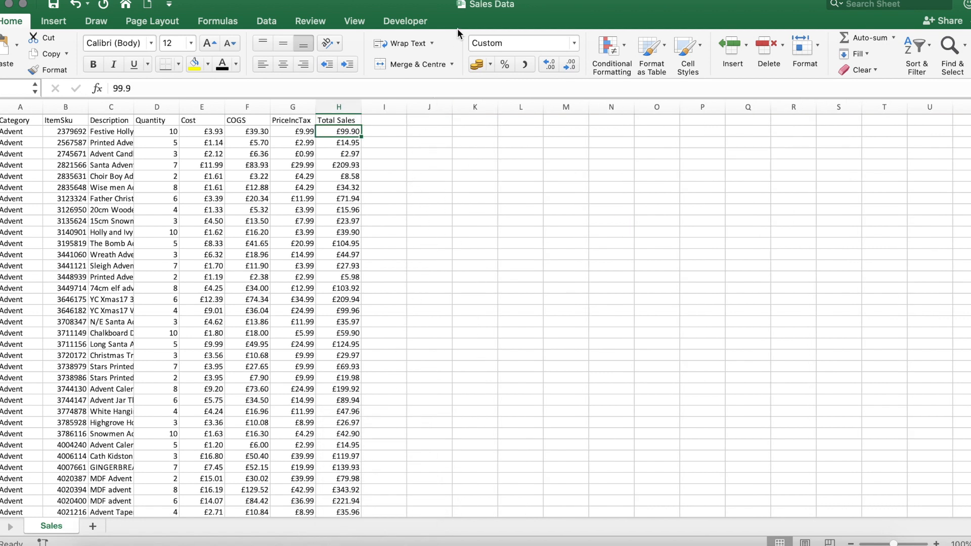
click(8, 4)
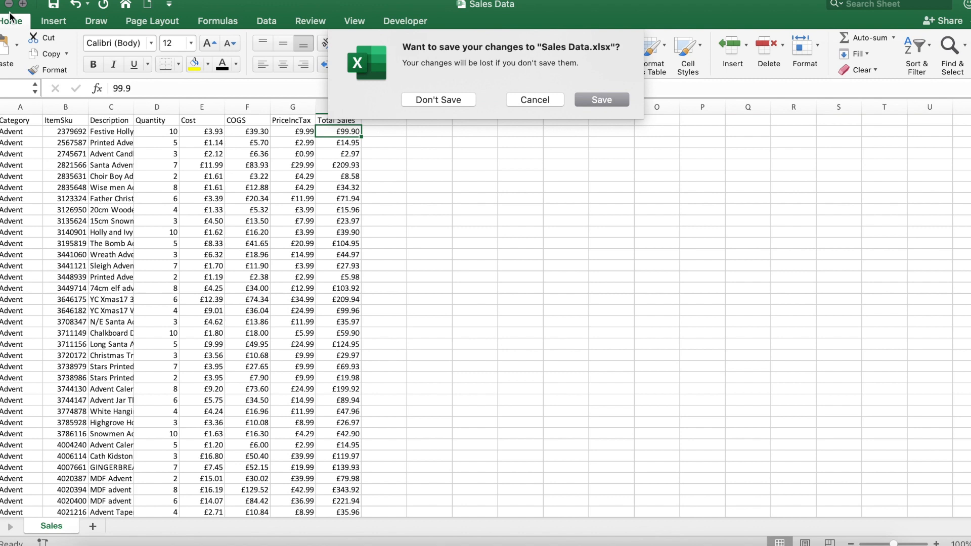
click(578, 100)
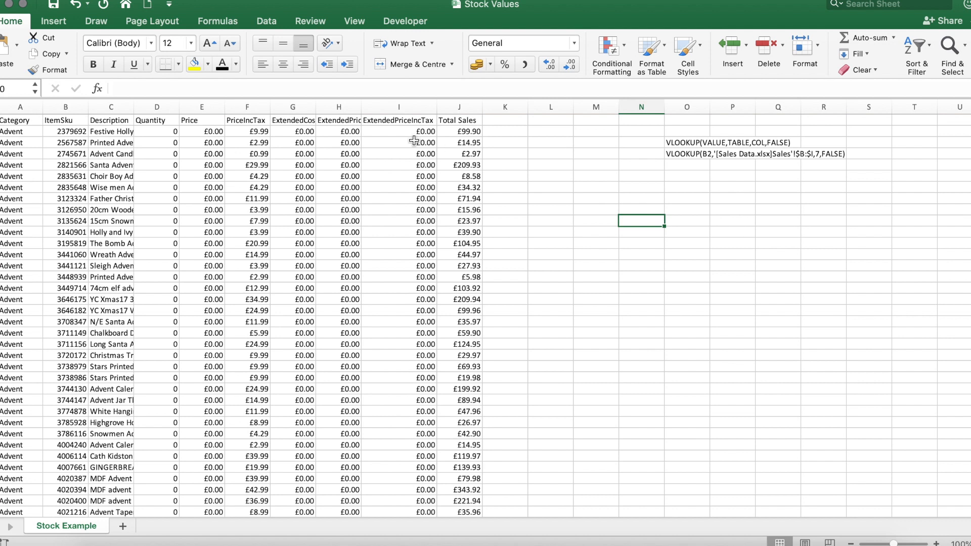
Step: Examine the Sales Data file path inside the table array of the J2 VLOOKUP formula
click(470, 134)
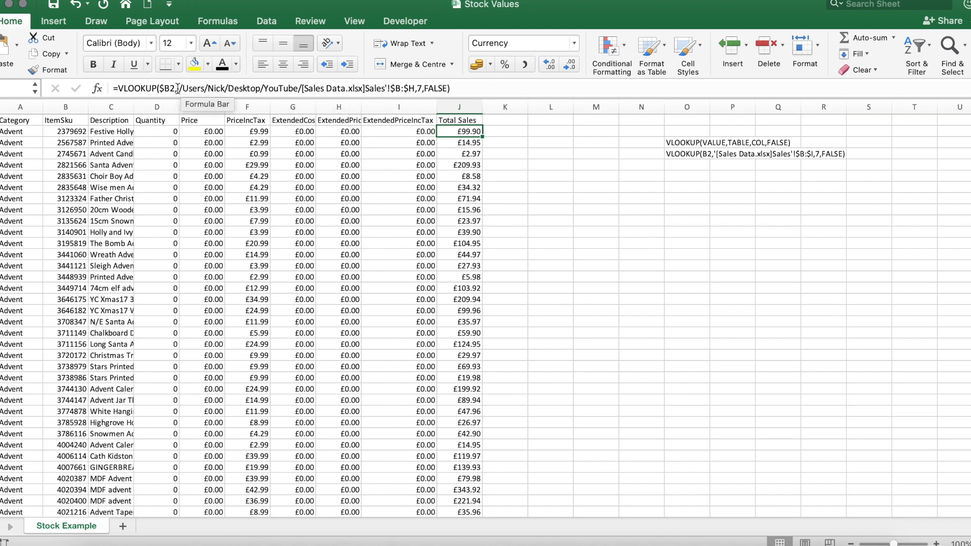
drag(179, 88, 414, 90)
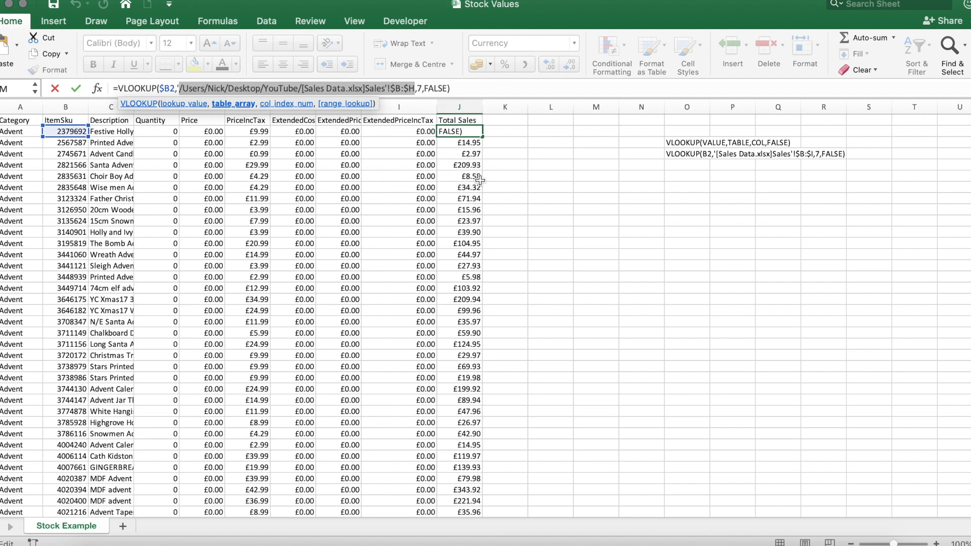
key(Return)
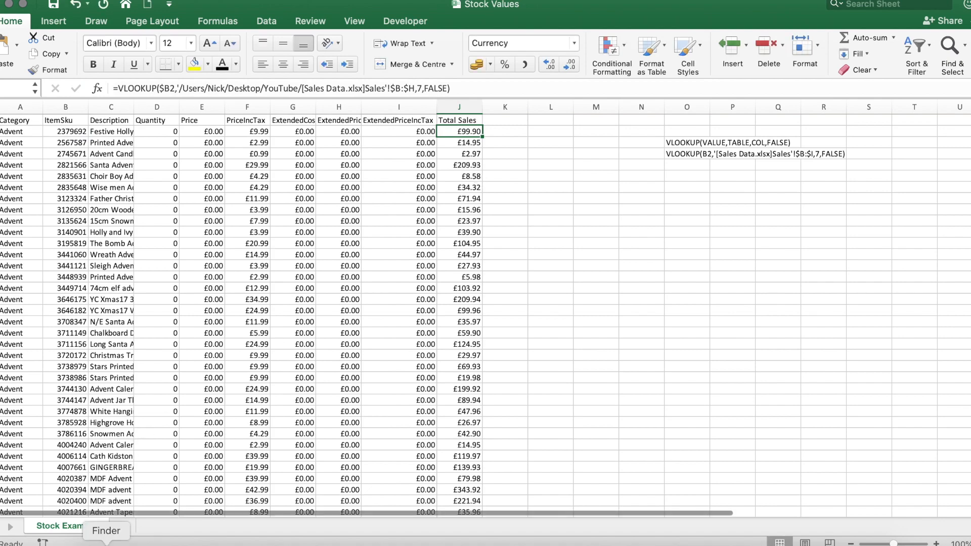
Step: Switch to Finder and rename Sales Data.xlsx in the desktop's YouTube folder as Sales Data 1.xlsx
click(106, 544)
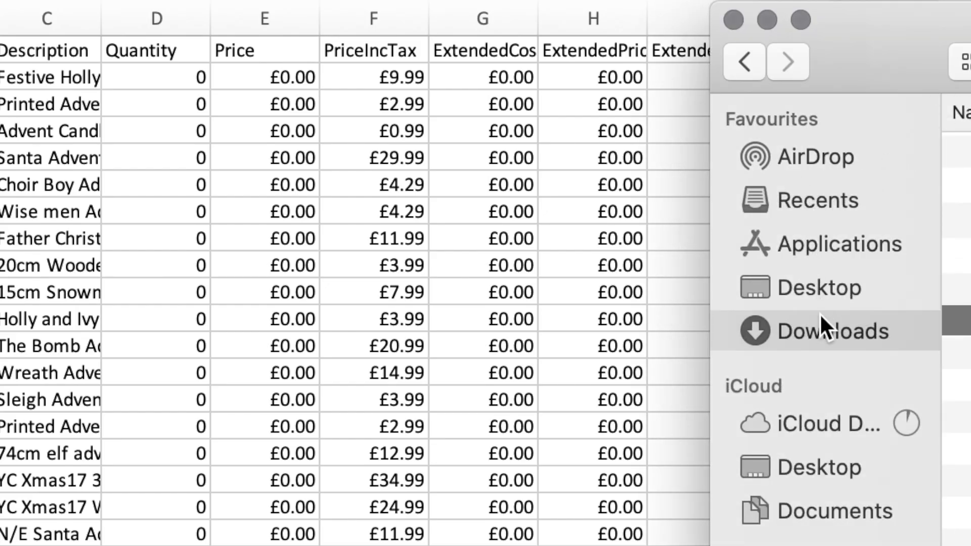
click(825, 470)
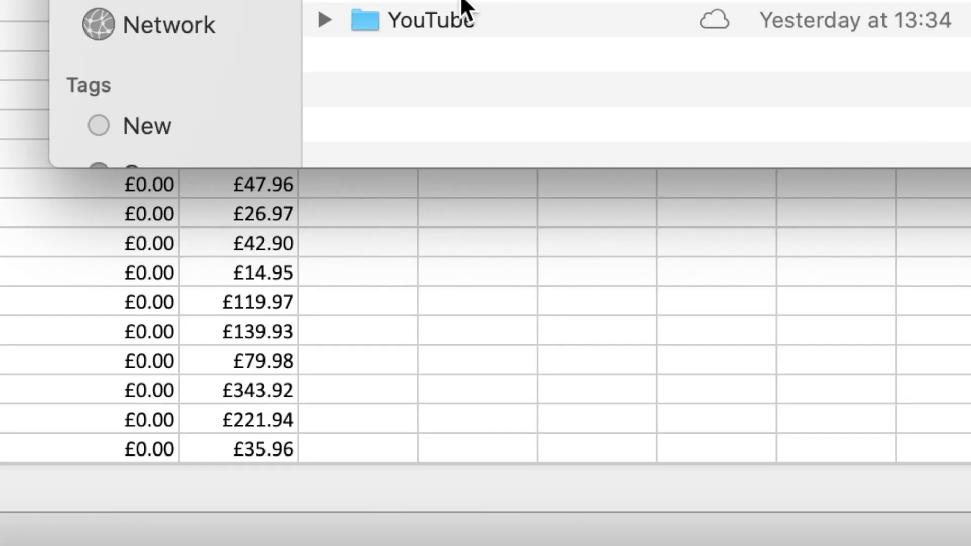
click(328, 19)
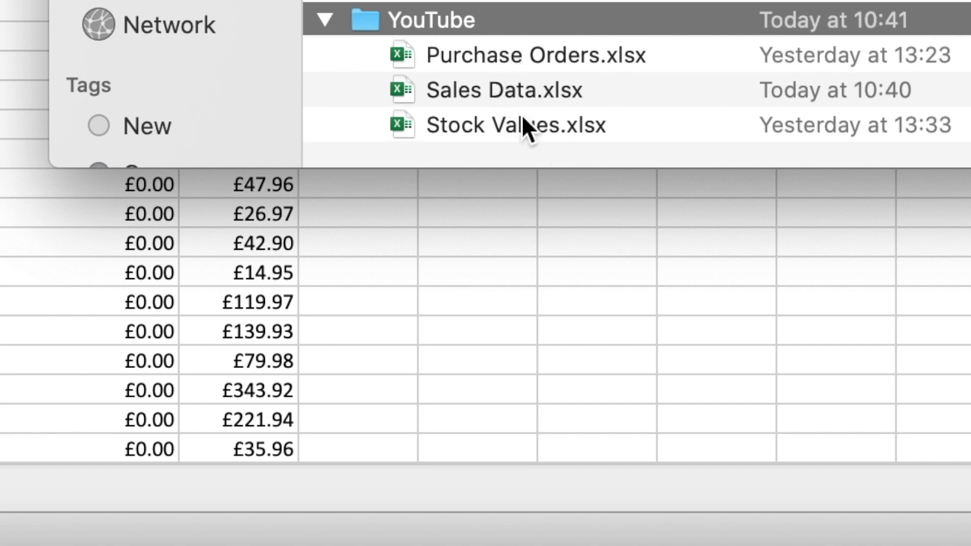
click(536, 92)
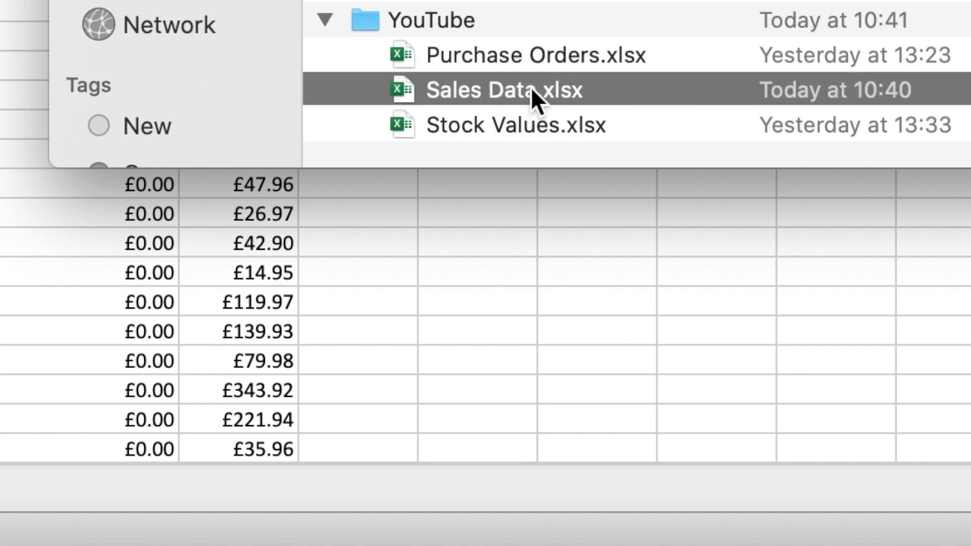
click(532, 95)
click(538, 93)
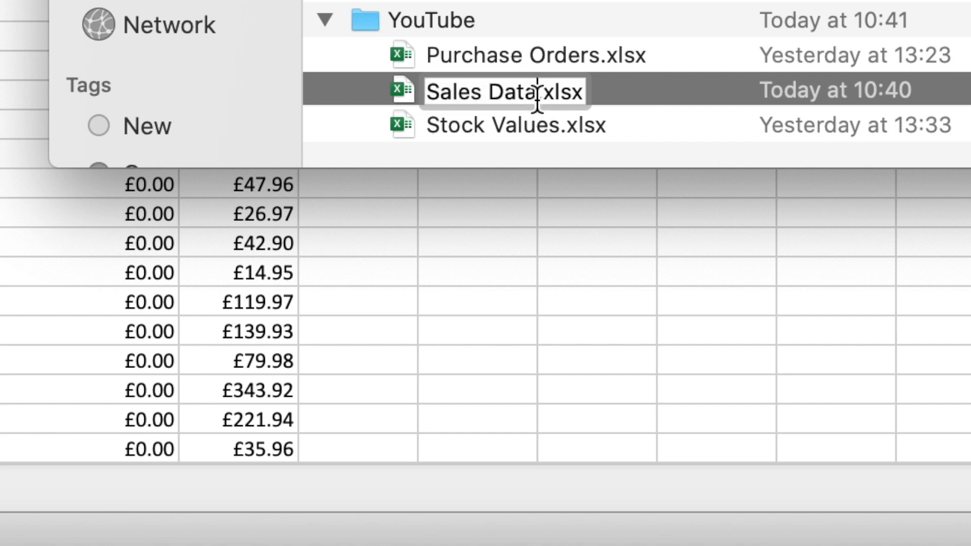
text(1)
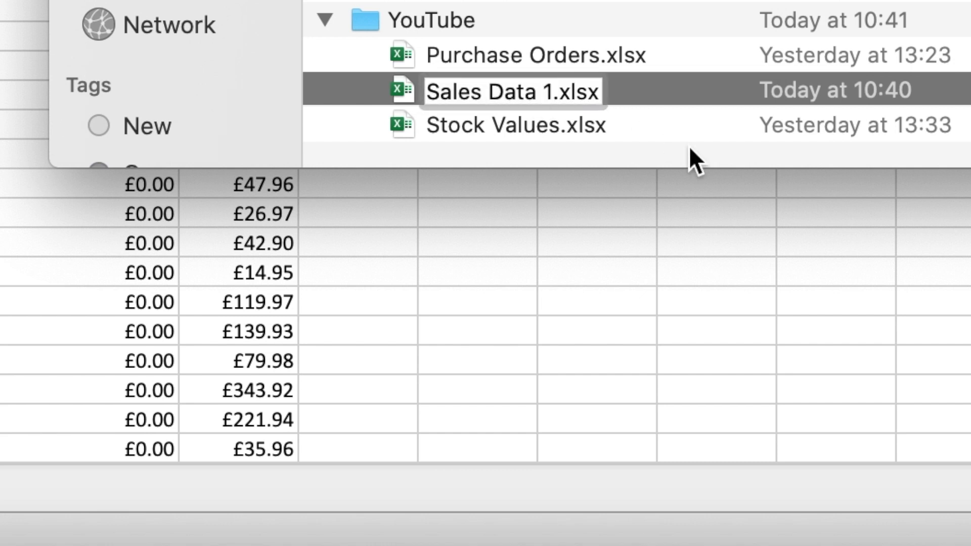
click(655, 124)
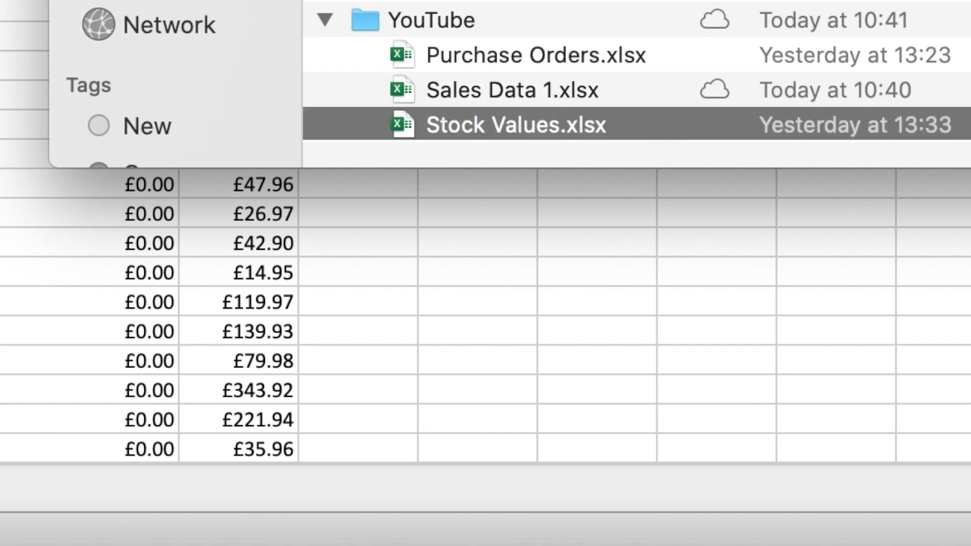
Step: Return to Excel, reopen the Stock Values workbook and try to update its external links
click(427, 227)
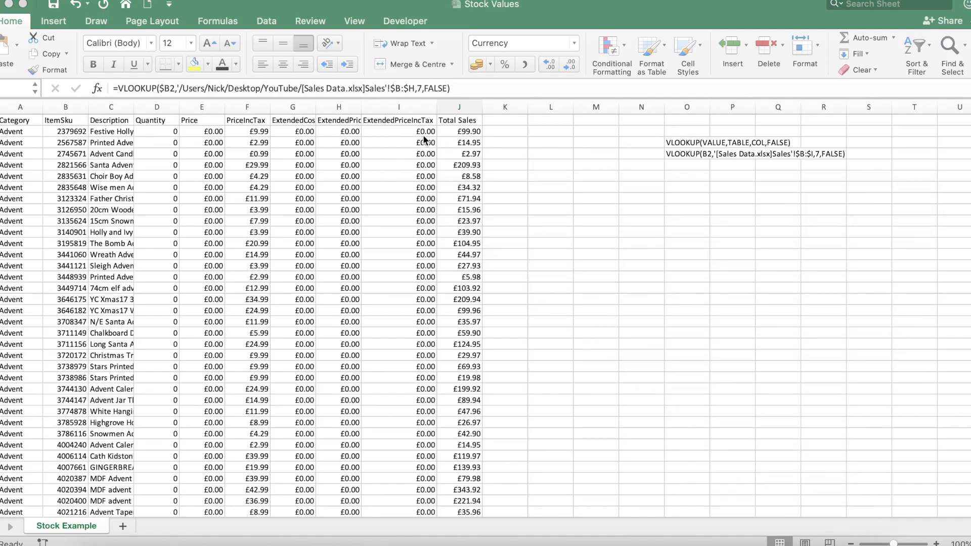
click(468, 133)
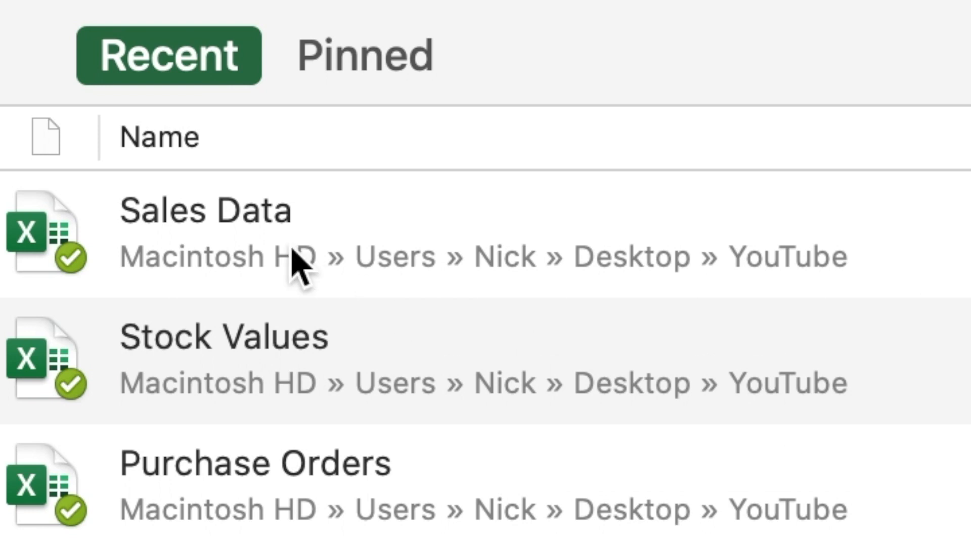
click(310, 355)
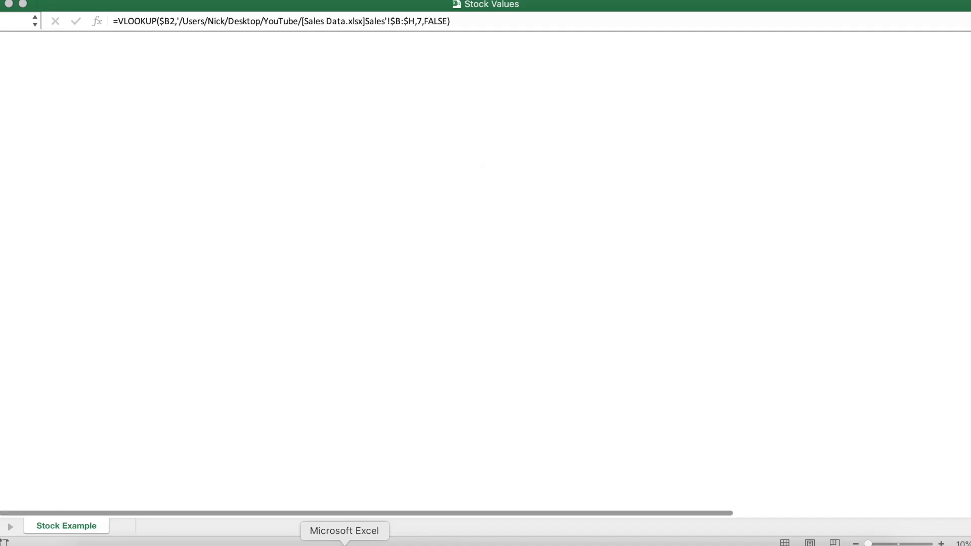
right_click(345, 545)
click(248, 374)
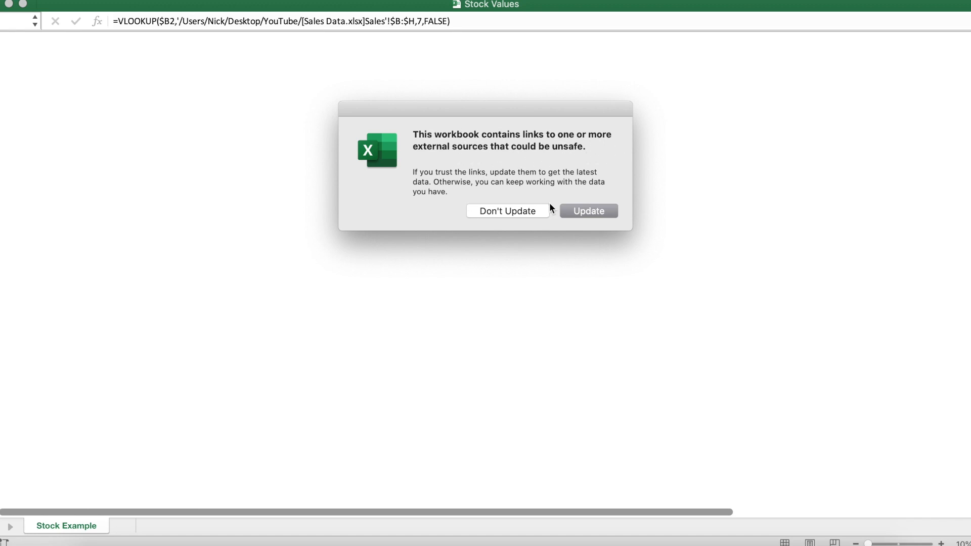
click(591, 210)
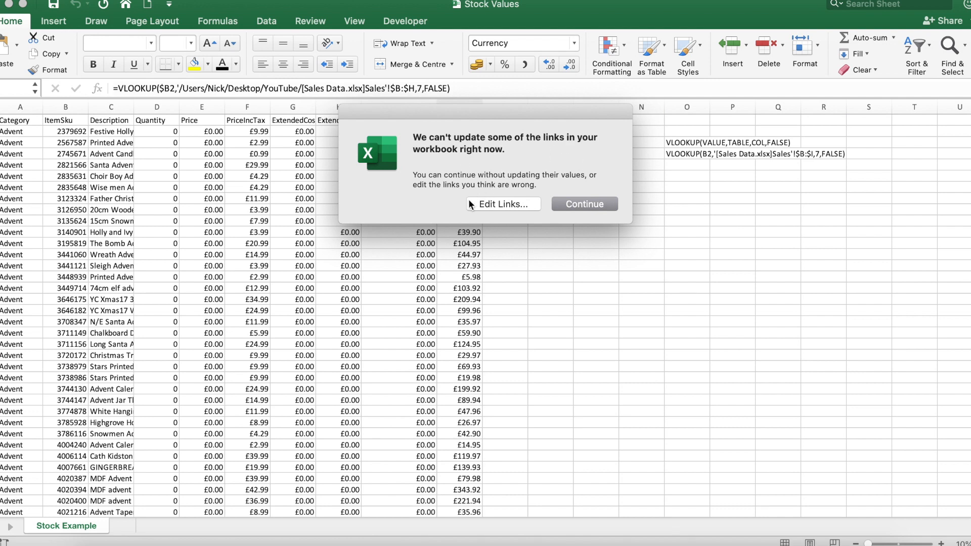
Step: Edit the workbook's links, changing the source from Sales Data.xlsx to Sales Data 1.xlsx in the YouTube folder
drag(526, 114, 722, 180)
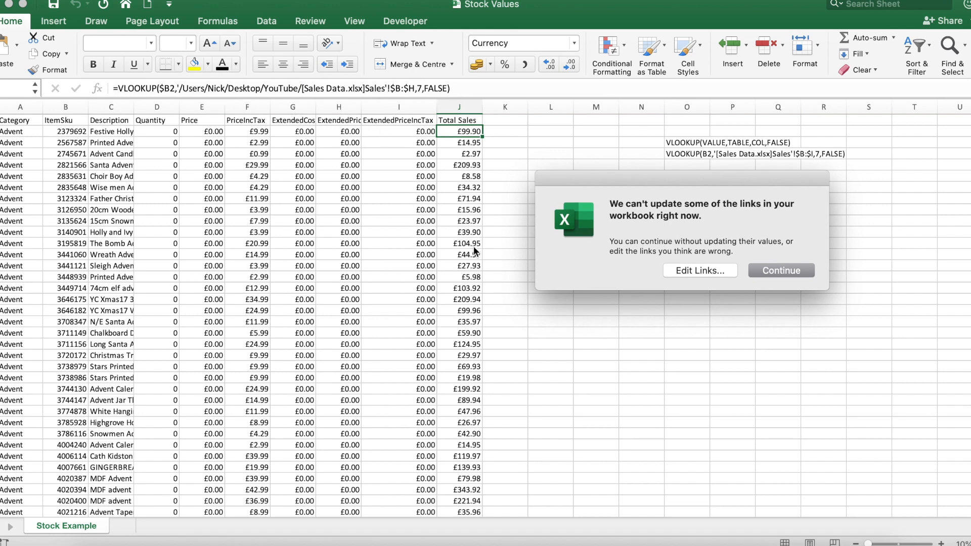
click(705, 267)
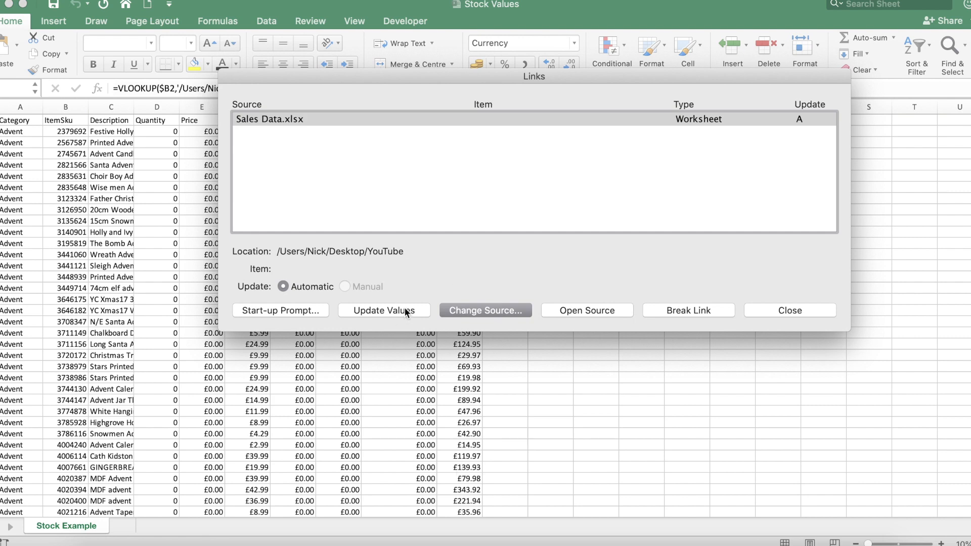
click(451, 310)
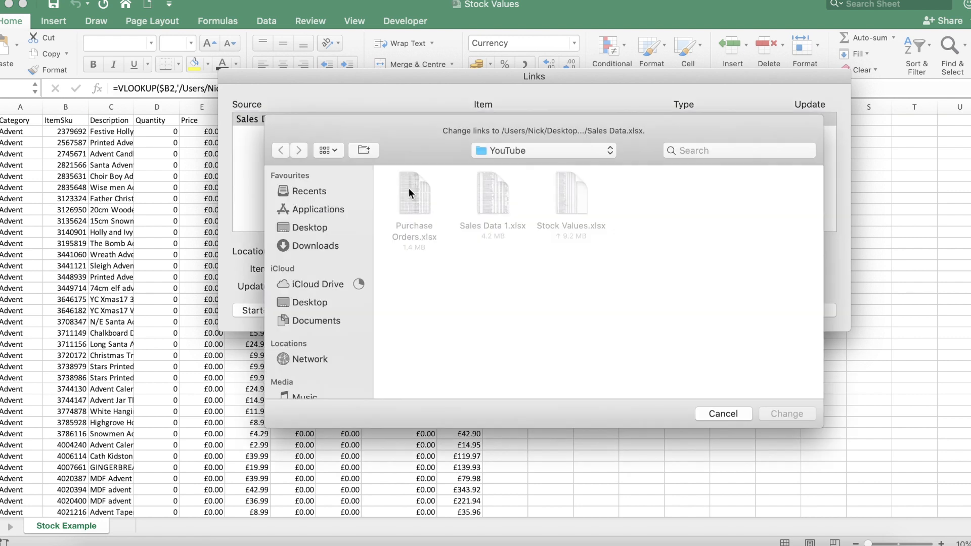
click(494, 209)
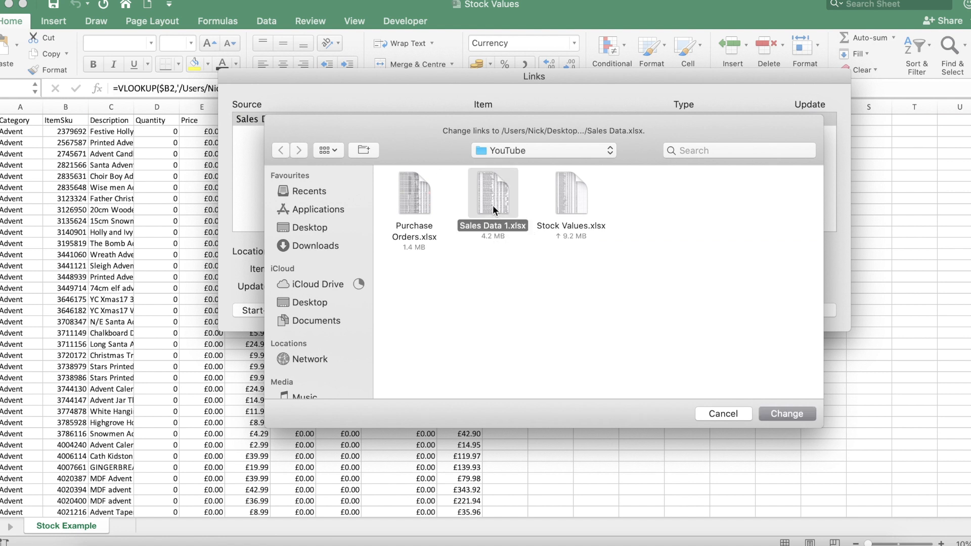
click(780, 415)
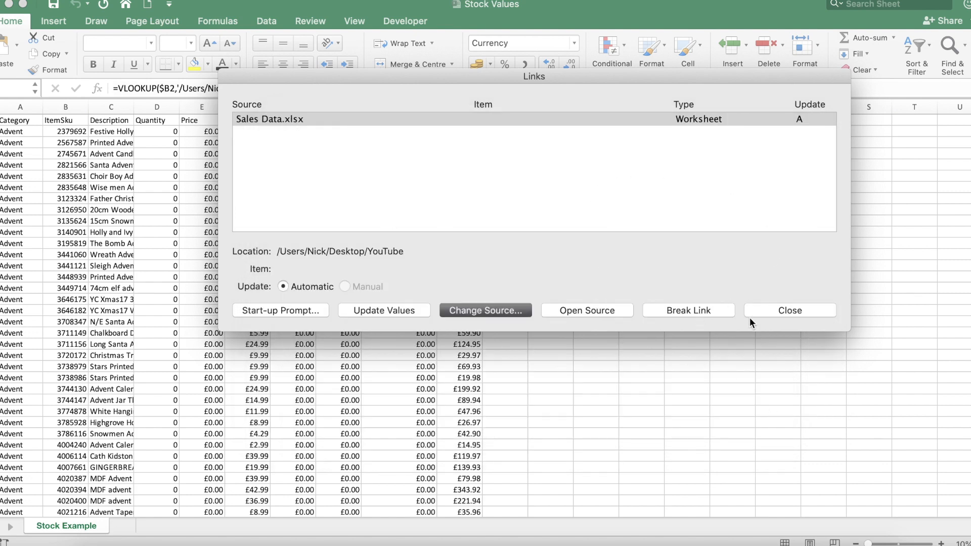
click(788, 310)
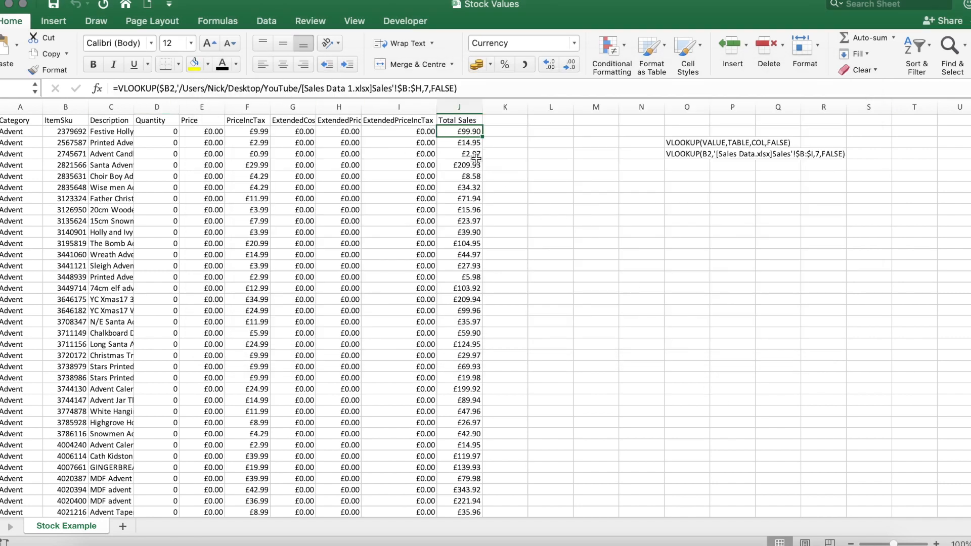
Step: Check the source file name inside J2's VLOOKUP formula and close the Stock Values workbook
drag(354, 88, 303, 88)
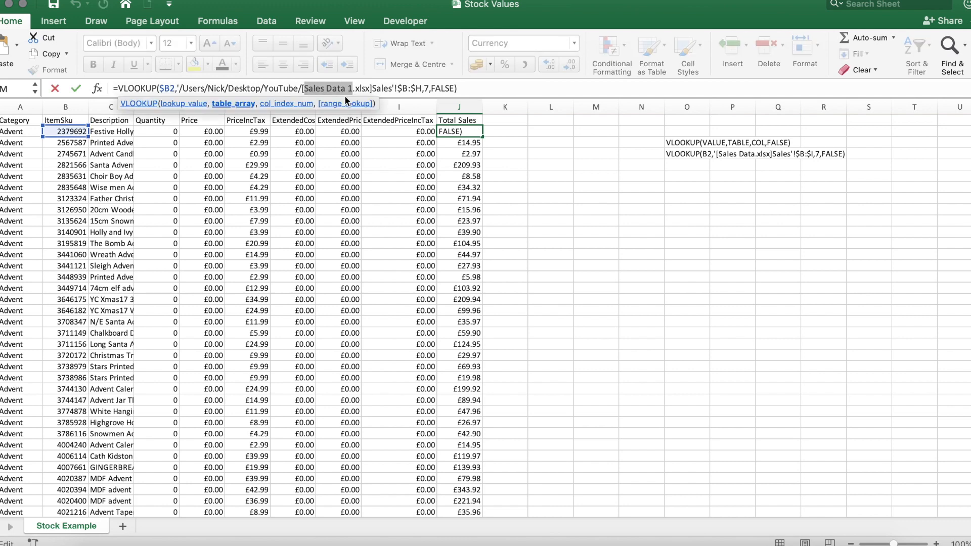
key(Escape)
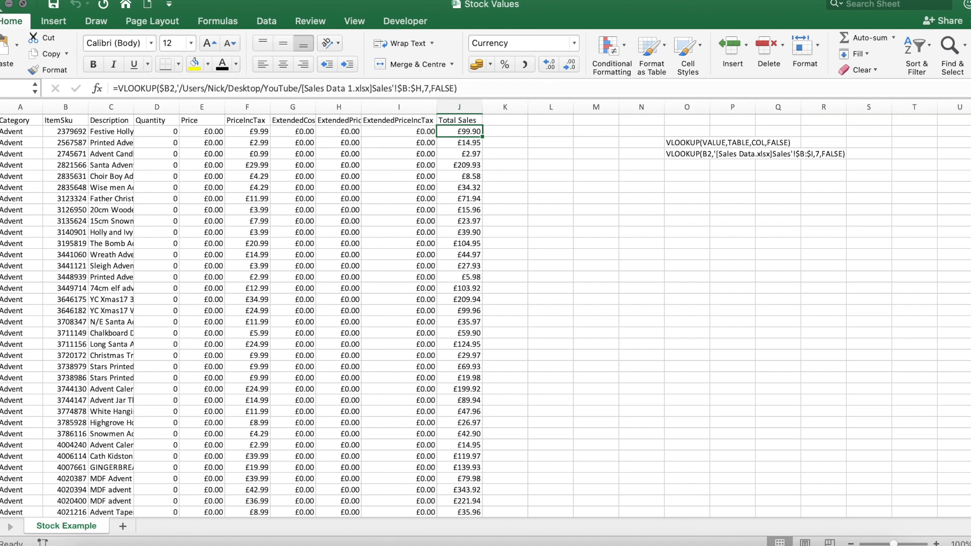
click(0, 5)
click(451, 103)
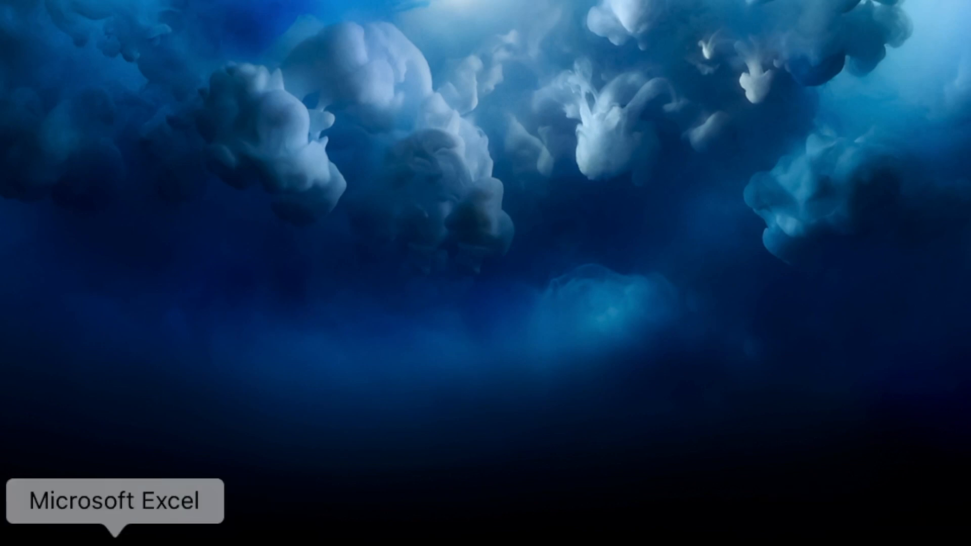
Step: Switch to Finder and rename Sales Data 1.xlsx in the YouTube folder back to Sales Data.xlsx
right_click(115, 541)
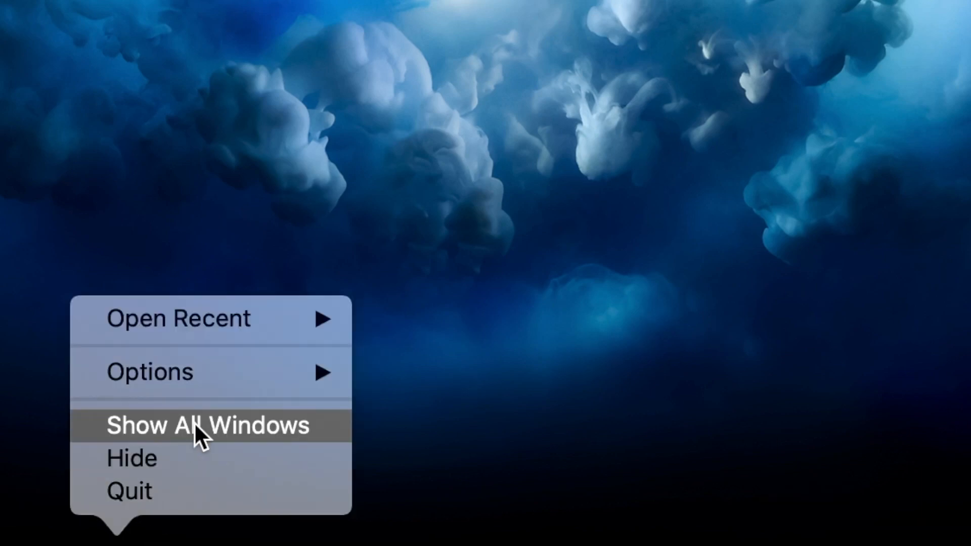
mouse_move(198, 318)
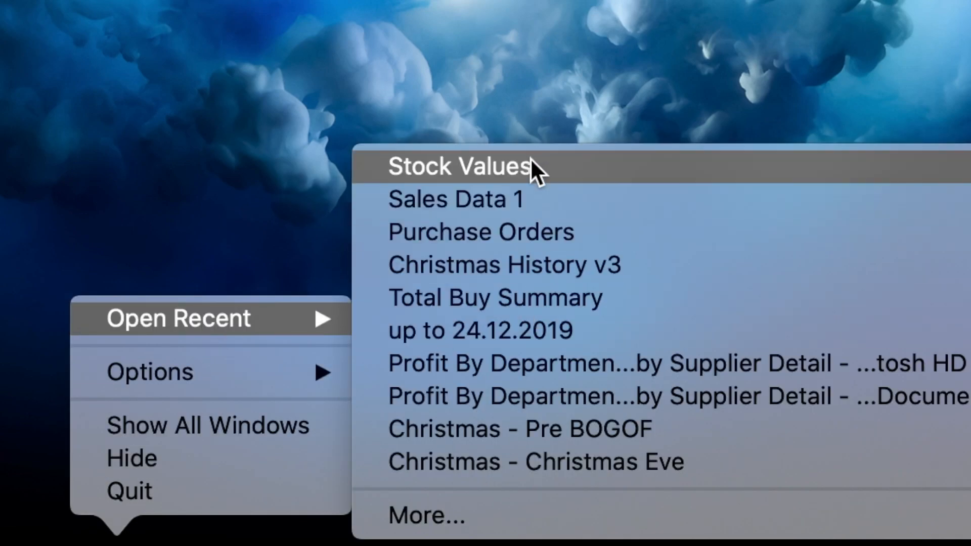
click(532, 205)
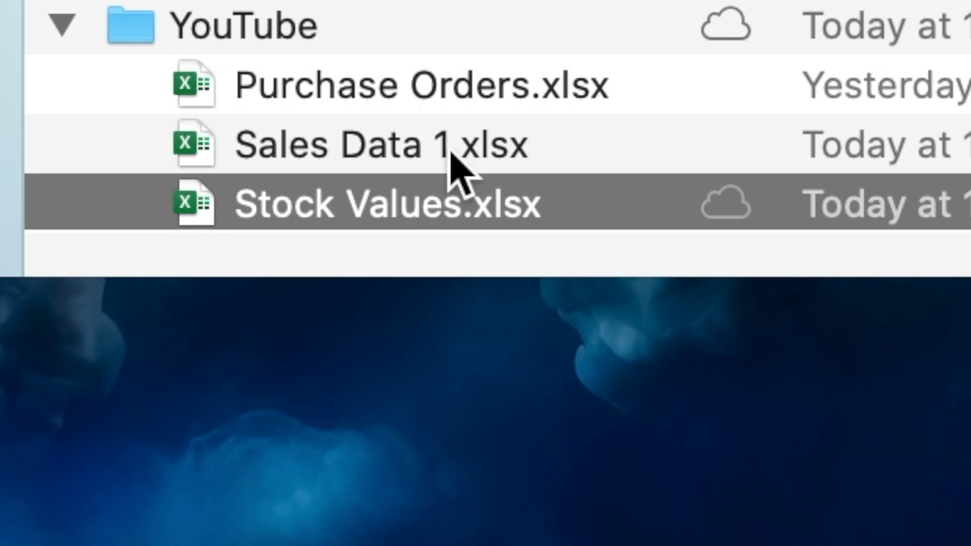
click(461, 144)
click(453, 147)
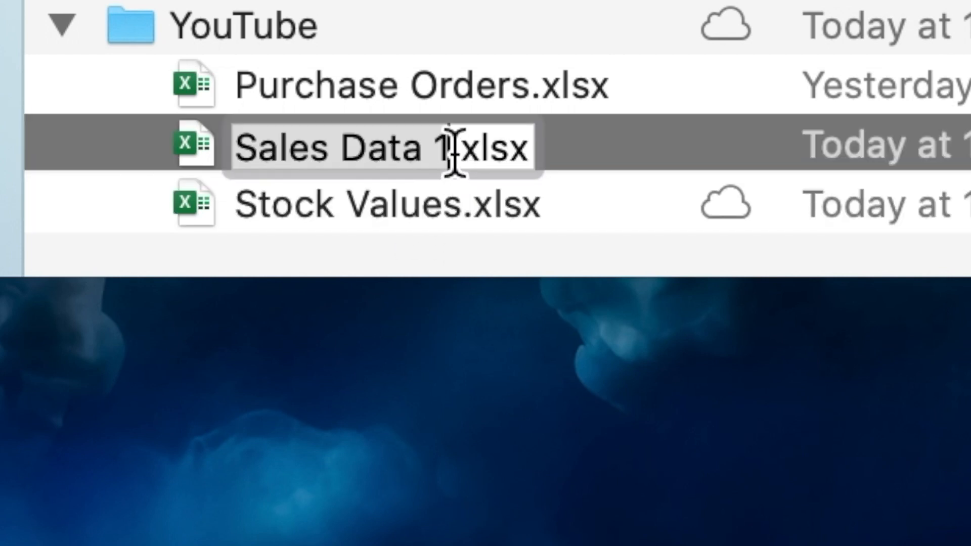
click(450, 149)
key(BackSpace)
key(BackSpace)
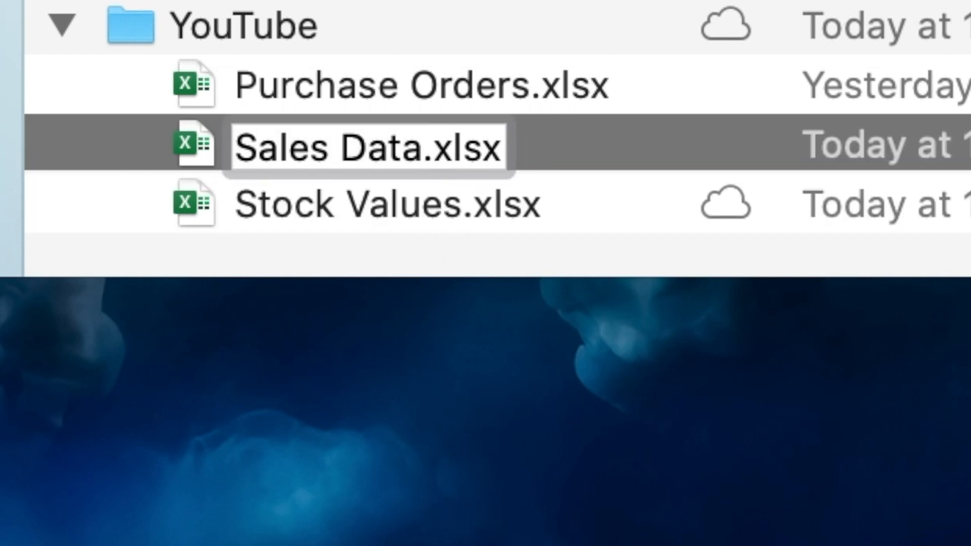
key(Return)
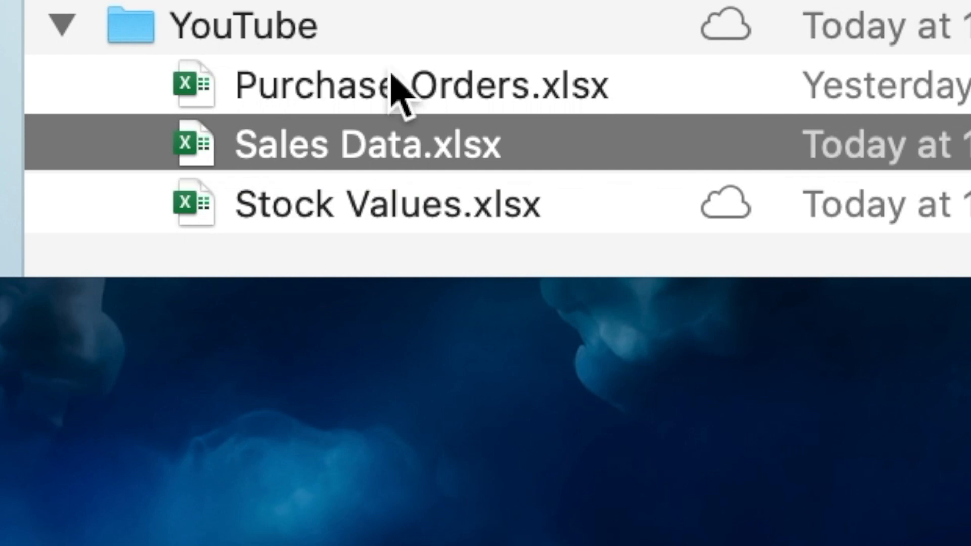
Step: Open Sales Data.xlsx in Excel and insert a new column before Total Sales with the header Add Funds
double_click(384, 145)
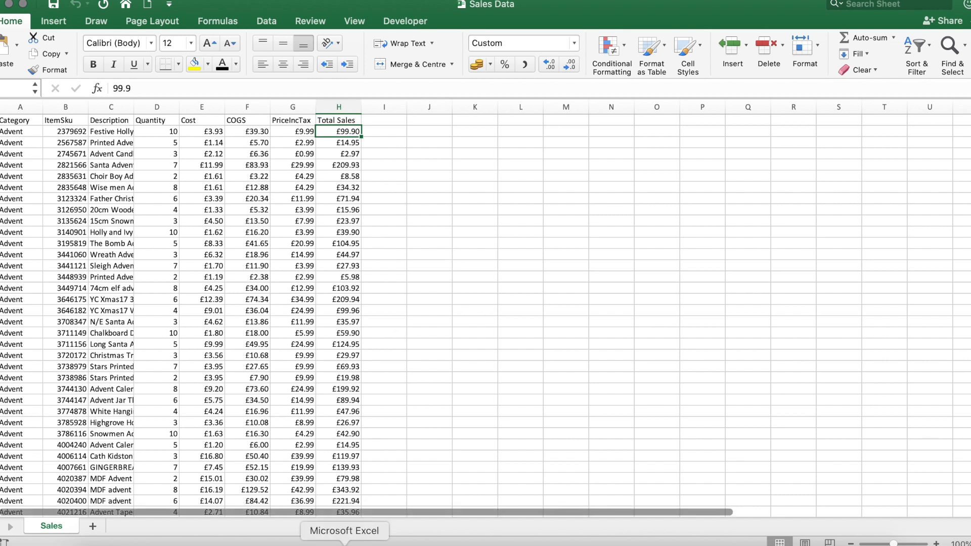
right_click(345, 544)
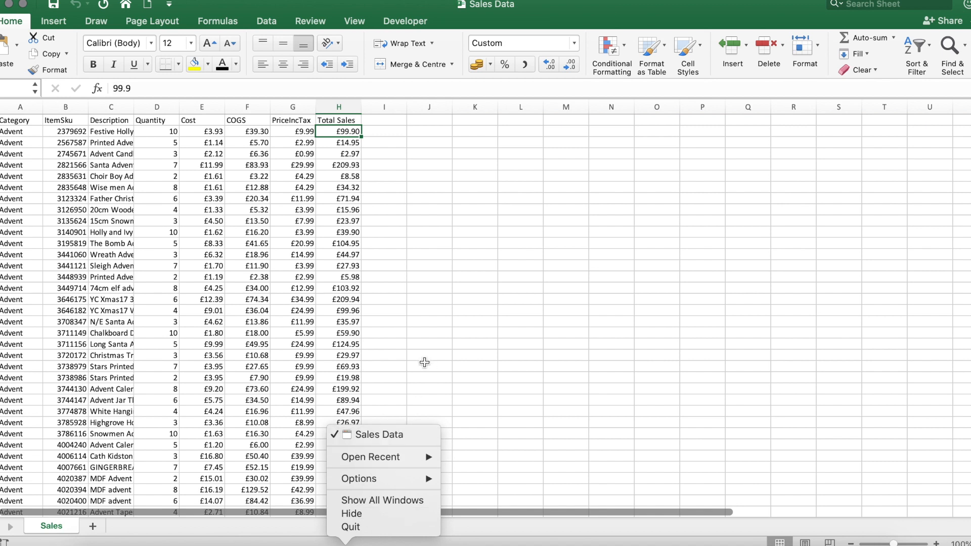
click(395, 162)
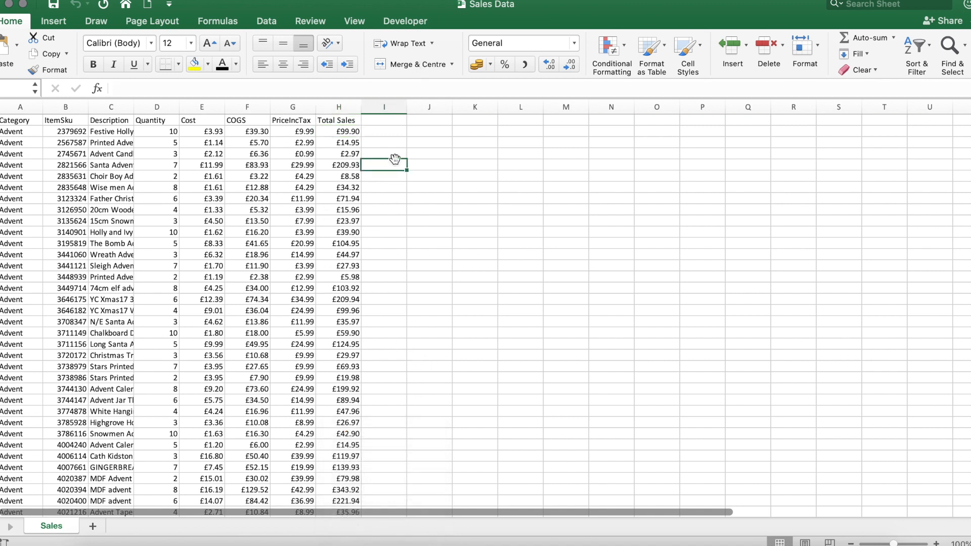
click(385, 120)
right_click(325, 105)
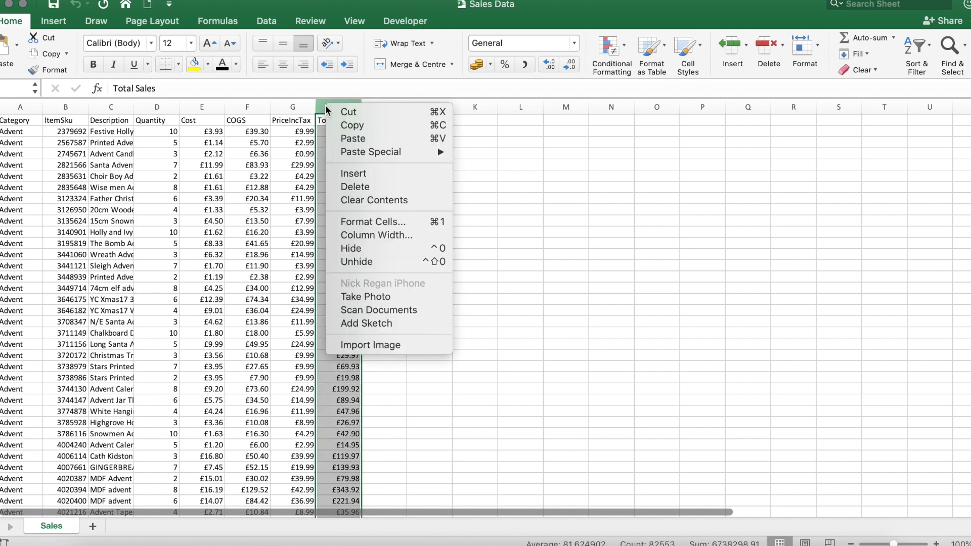
click(365, 175)
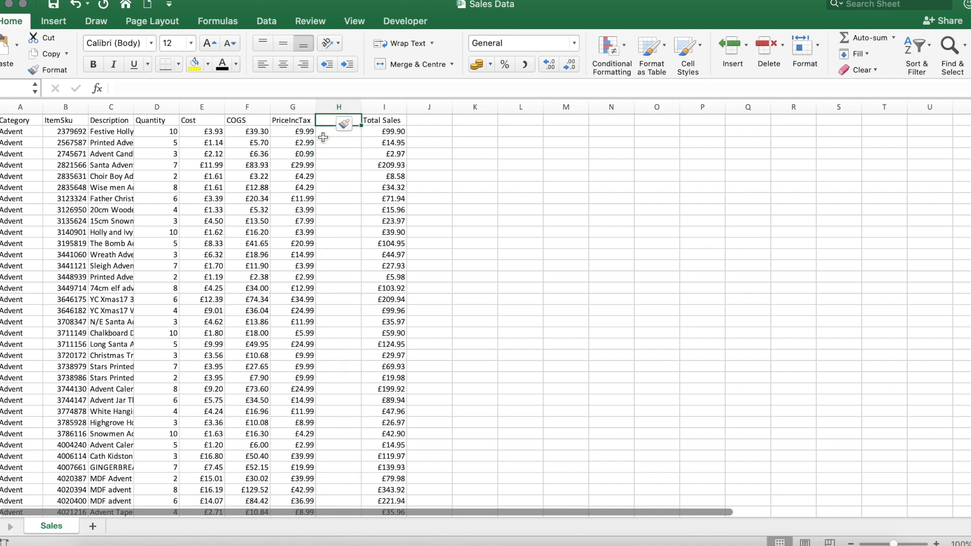
text(A)
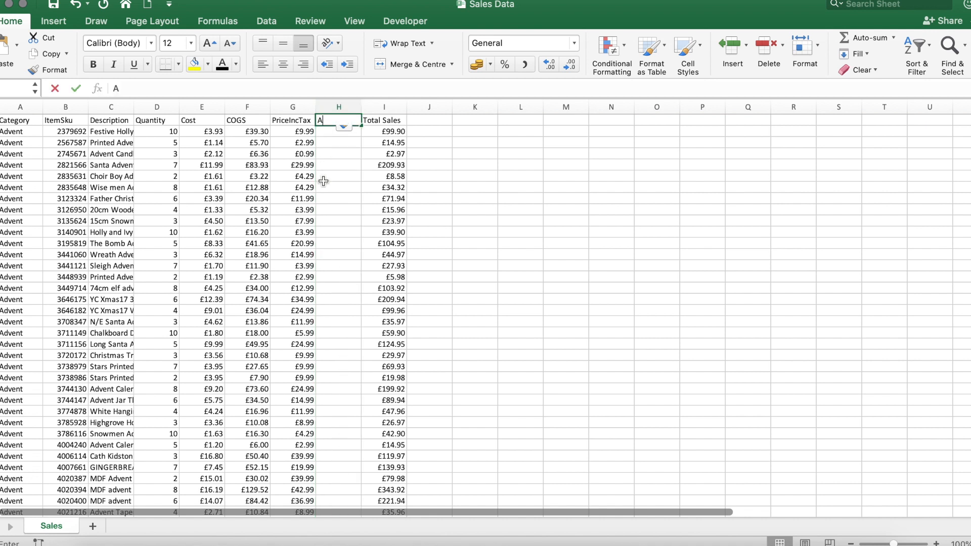
text(dd Funds)
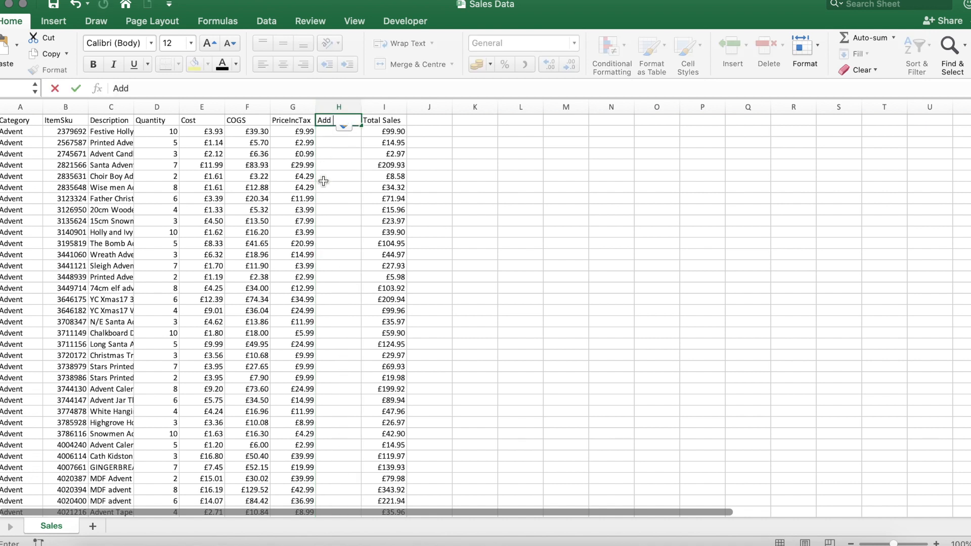
key(Return)
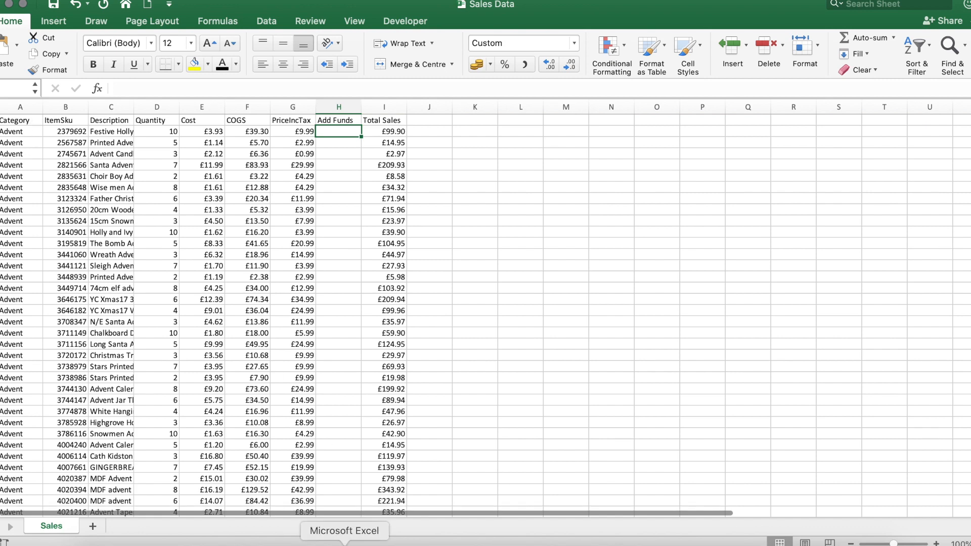
Step: Reopen the recently used Stock Values workbook alongside Sales Data to check its Total Sales lookups
right_click(346, 544)
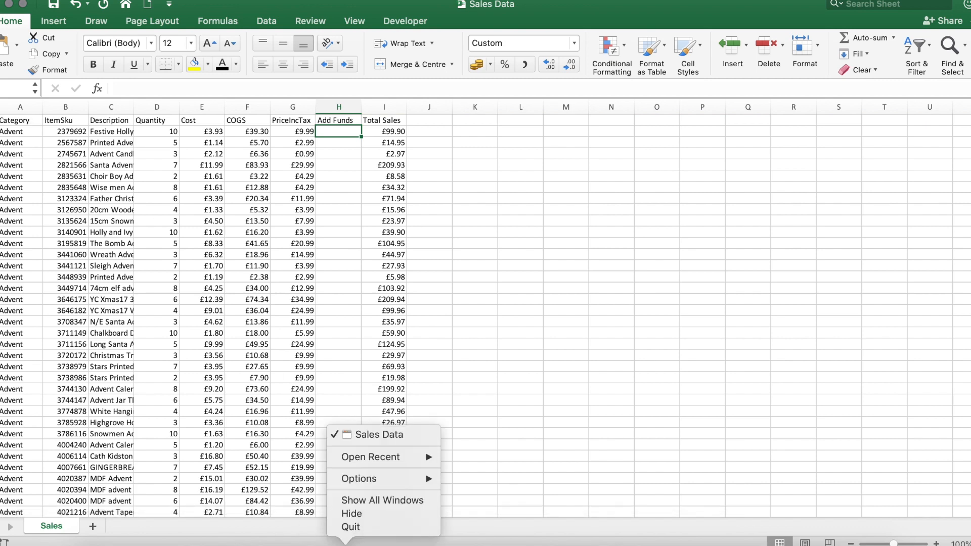
mouse_move(411, 456)
click(491, 405)
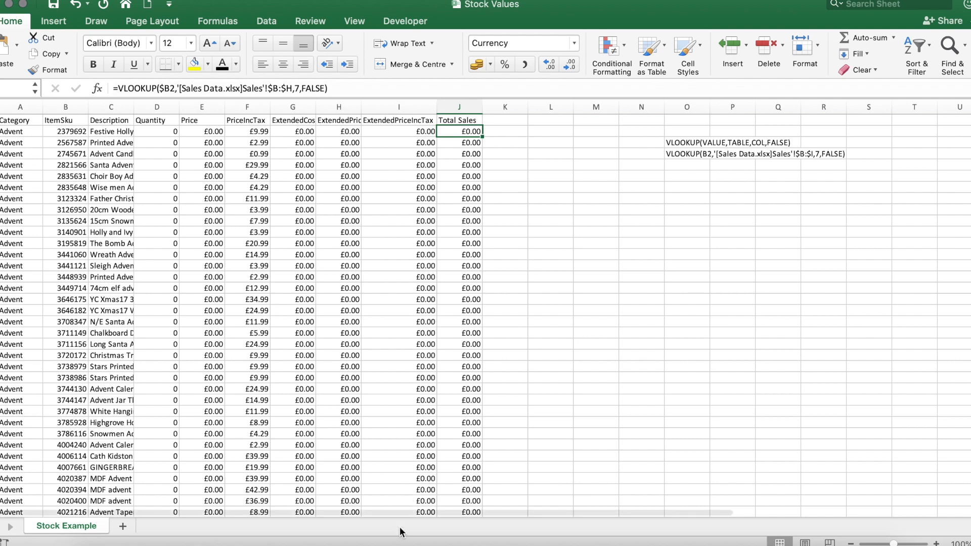
Step: Return to the Sales Data workbook and highlight columns B to H, the range the VLOOKUP covers
right_click(345, 544)
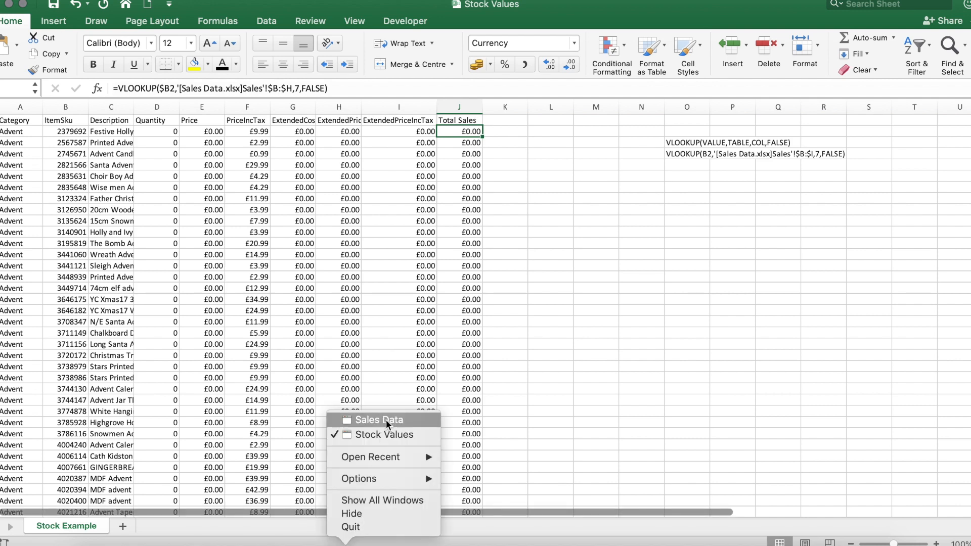
click(377, 420)
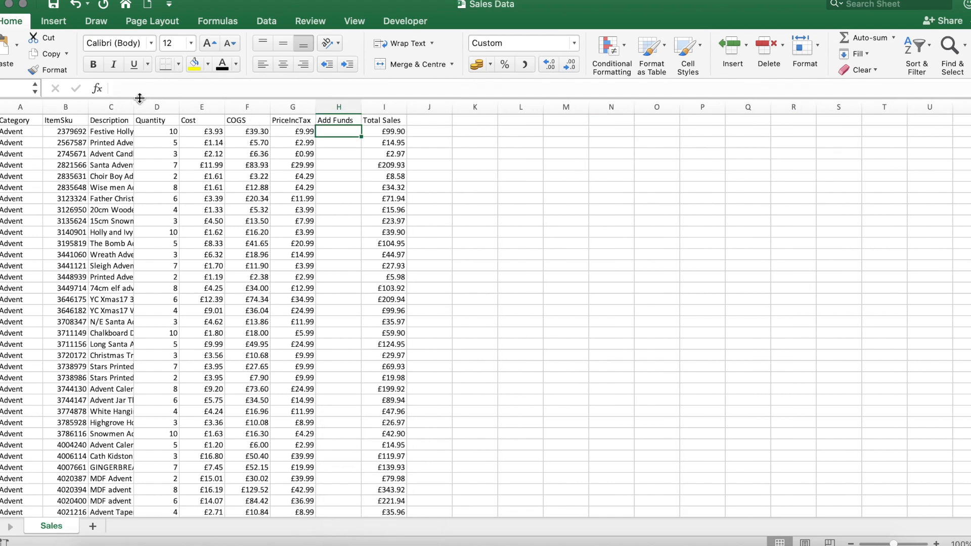
drag(69, 107, 364, 119)
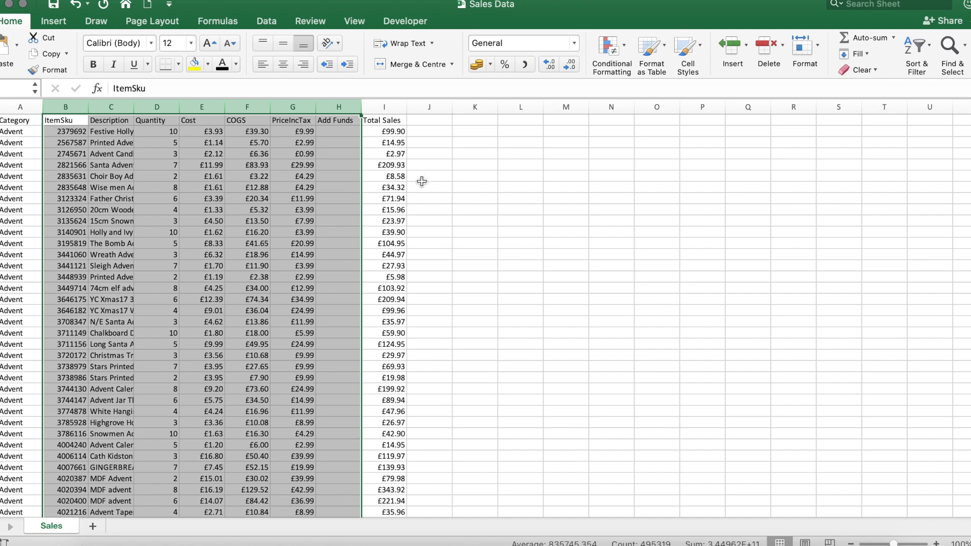
click(345, 131)
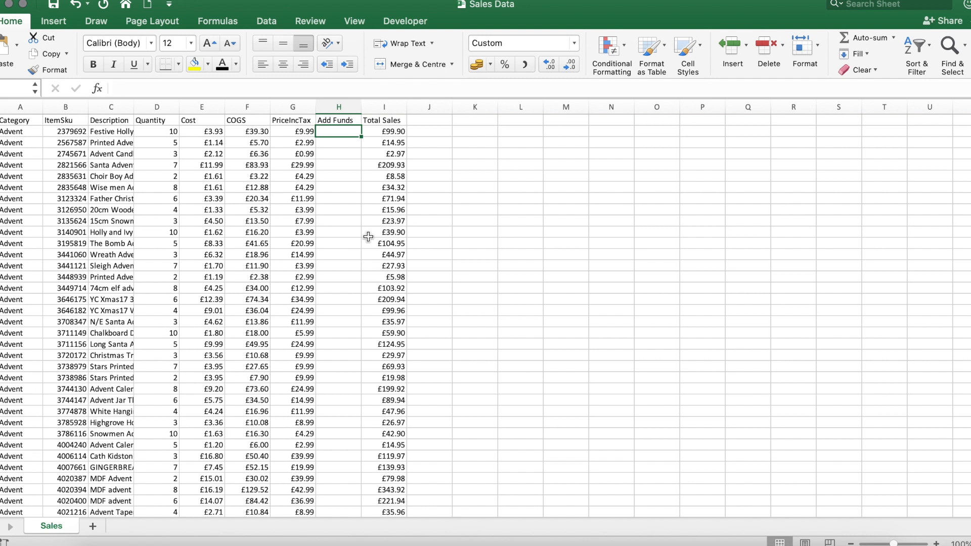
text(12)
key(BackSpace)
key(BackSpace)
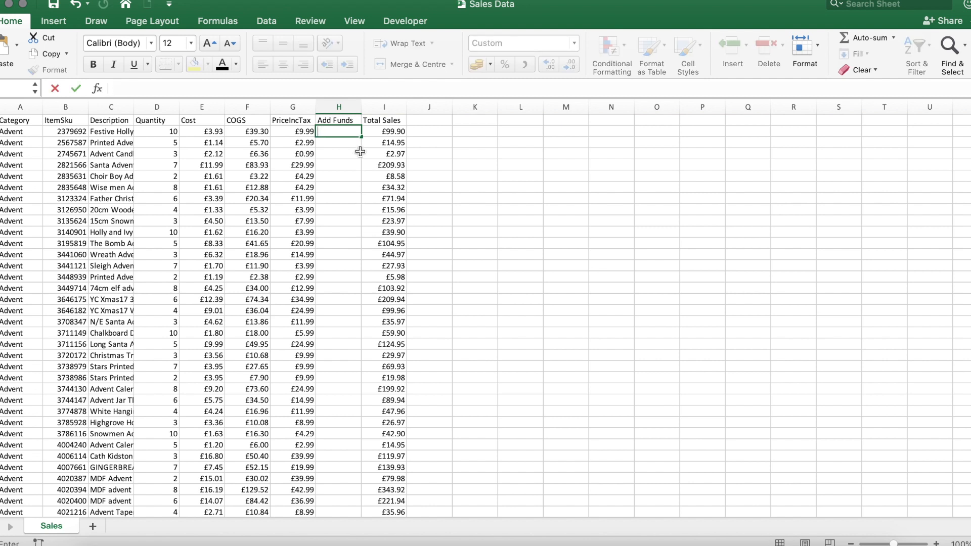
Step: Change the header in H1 of the Sales sheet to discount
click(342, 124)
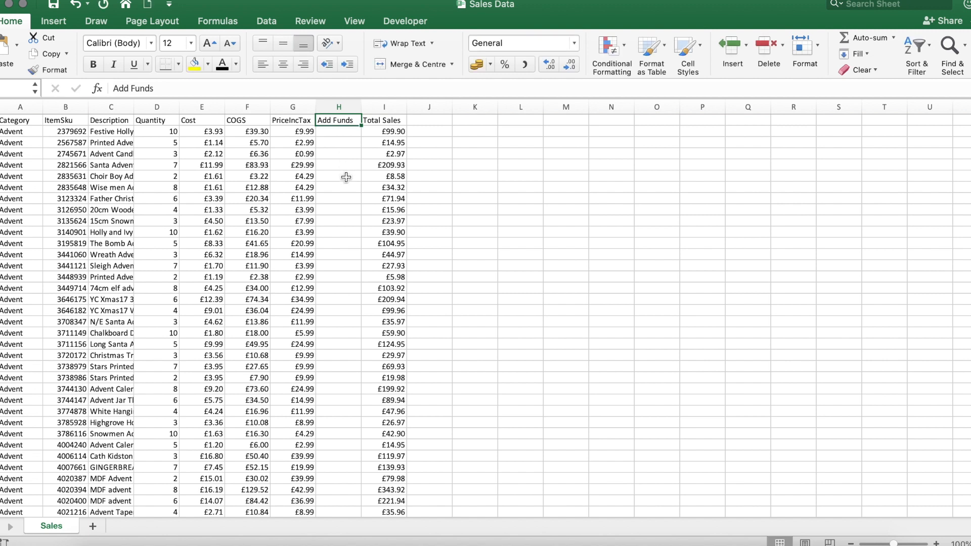
text(discount)
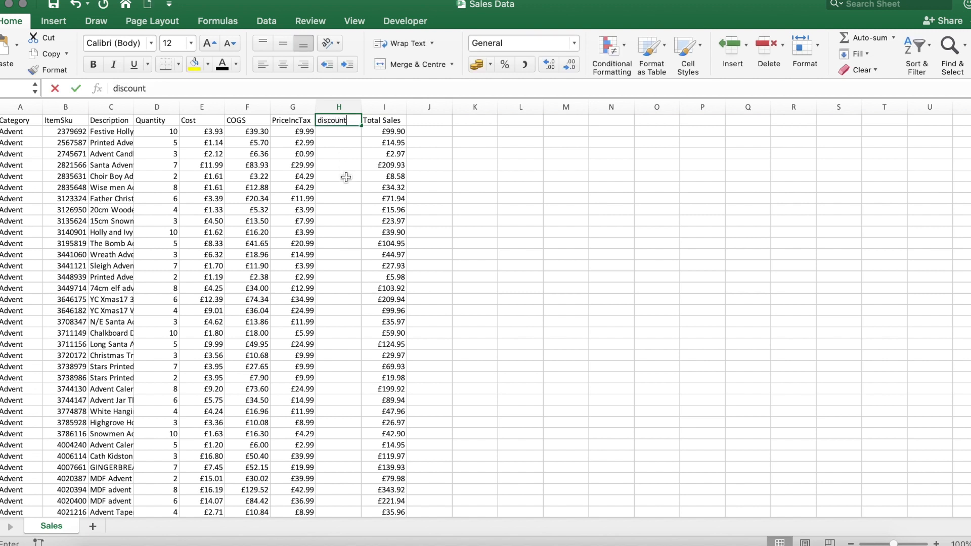
key(Return)
Step: Enter the formula =I20*o.2 in H2, the first cell of the discount column
text(=)
key(Right)
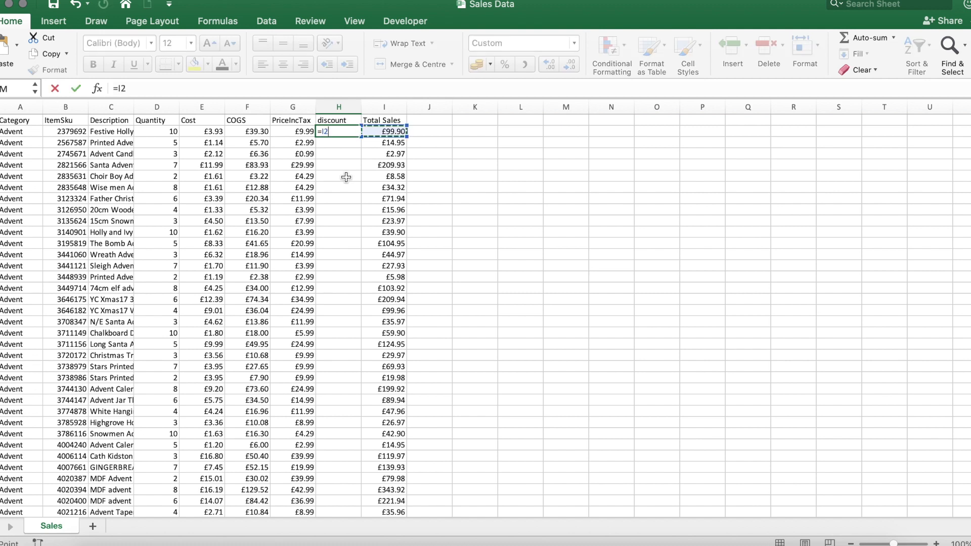
text(0)
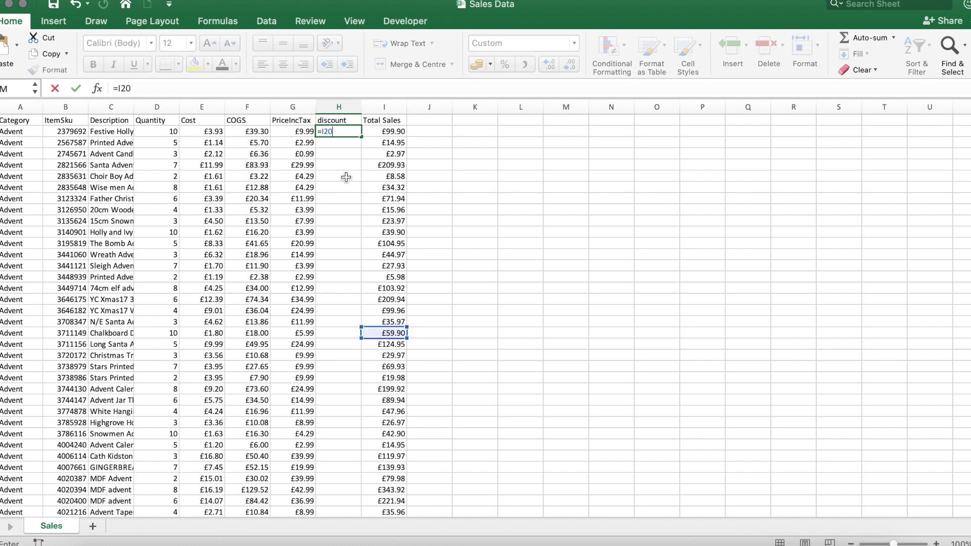
text(.2)
key(BackSpace)
key(BackSpace)
text(*o.2)
key(Return)
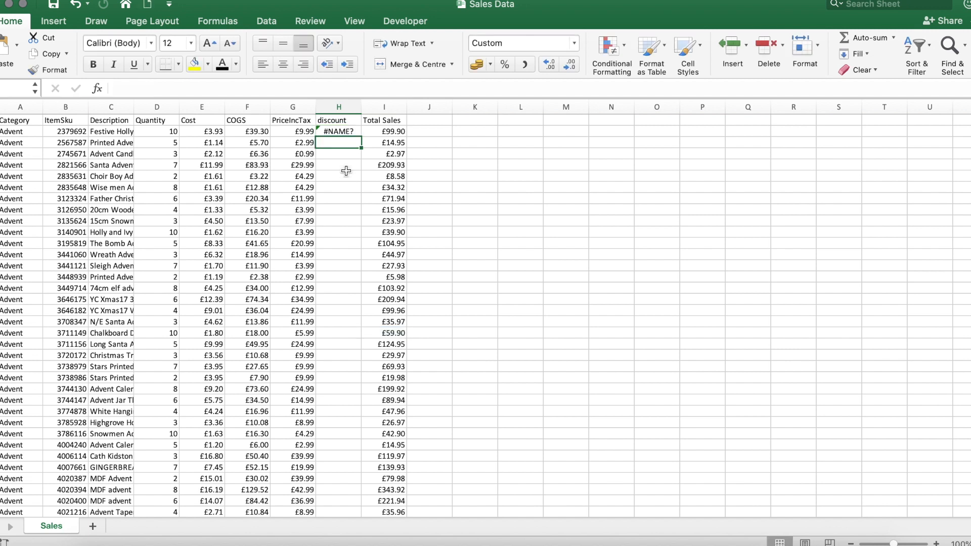
Step: Replace the cell reference in the H2 discount formula with I2, the Total Sales value on the same row
click(350, 133)
click(123, 89)
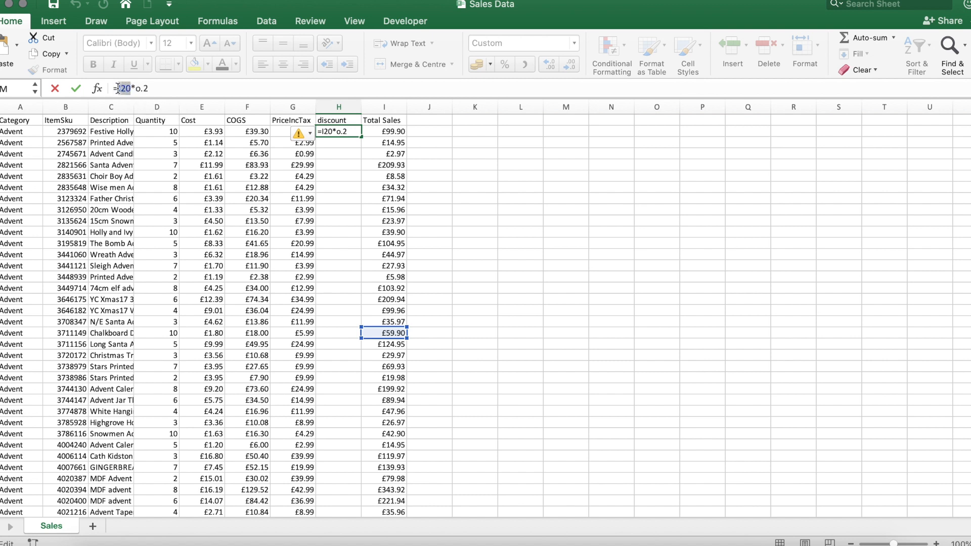
key(BackSpace)
key(BackSpace)
key(BackSpace)
click(315, 124)
click(383, 131)
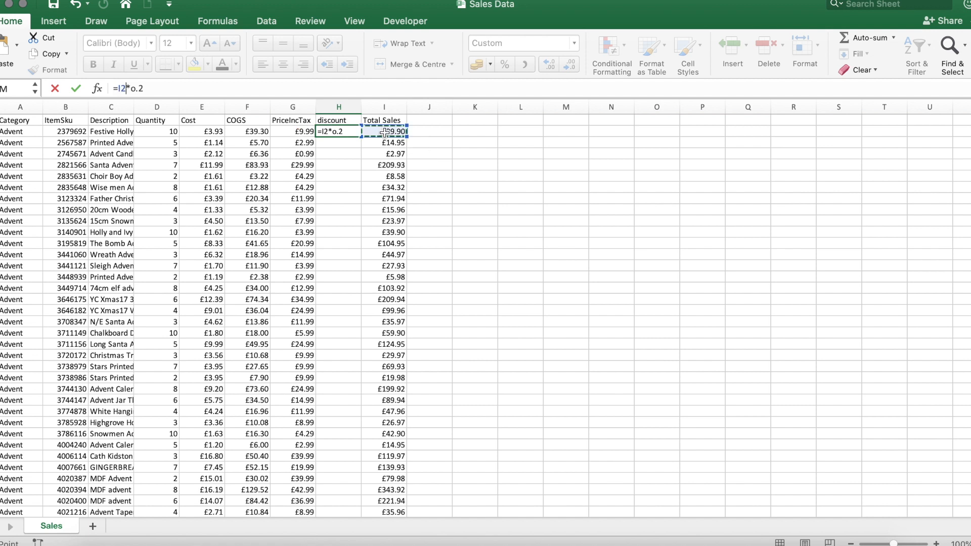
click(152, 87)
key(Return)
Step: Correct the multiplier in H2's discount formula by replacing the letter o with zero, giving =I2*0.2
click(336, 131)
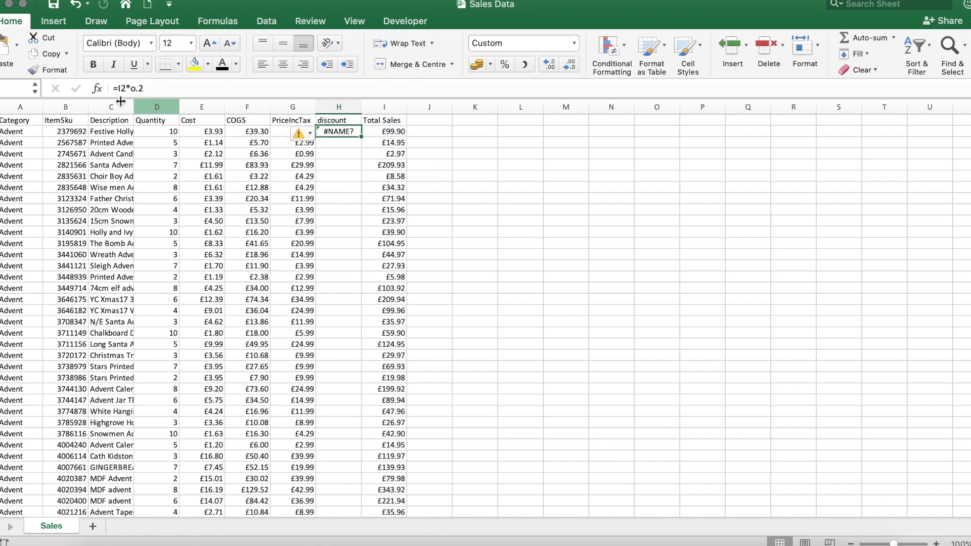
drag(151, 89, 118, 90)
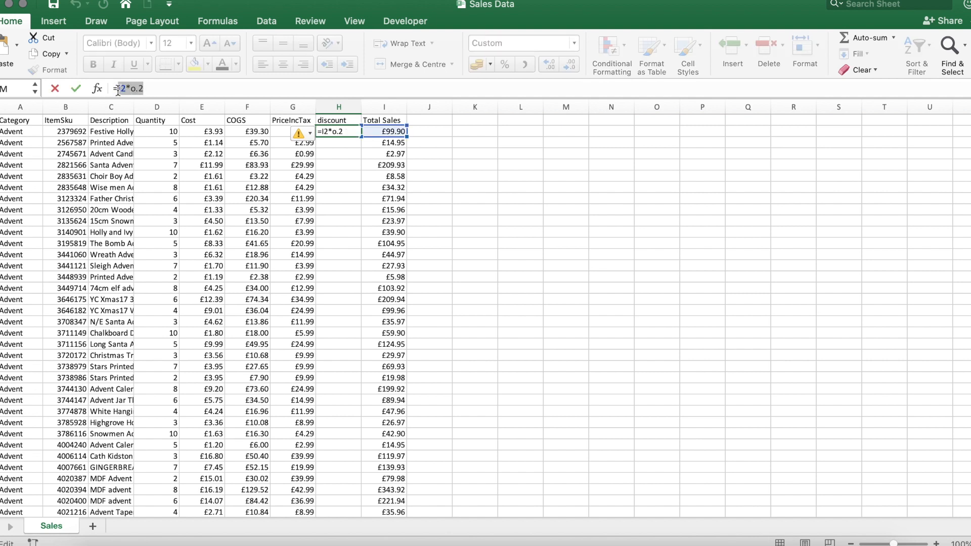
click(142, 88)
key(BackSpace)
text(0)
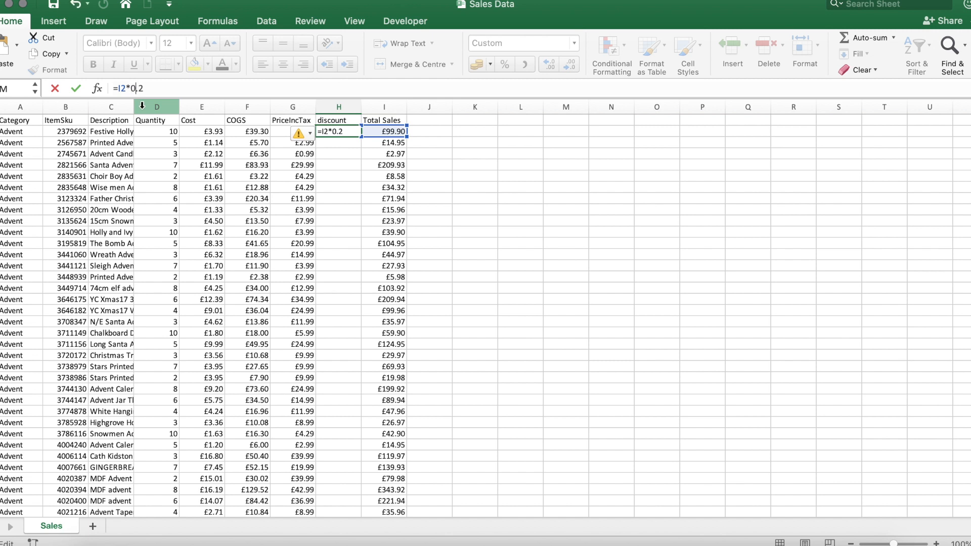
click(163, 89)
key(Return)
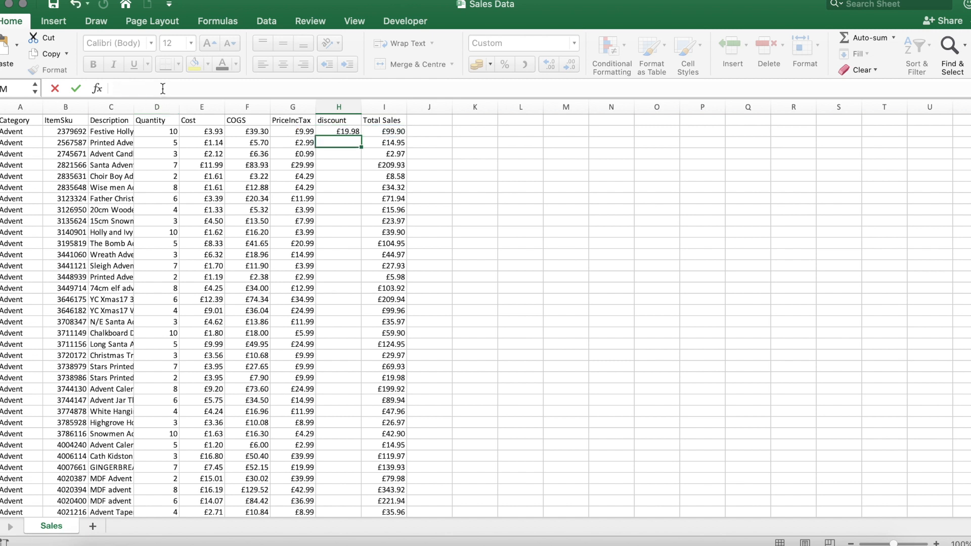
Step: Fill the discount formula down its column in Sales Data and check the Total Sales lookup in the Stock Values workbook against it
click(357, 134)
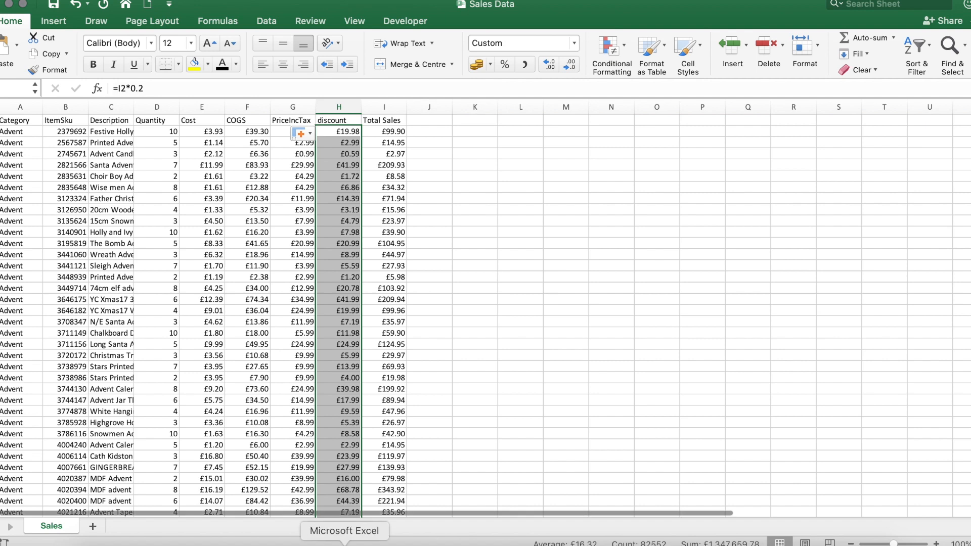
right_click(345, 544)
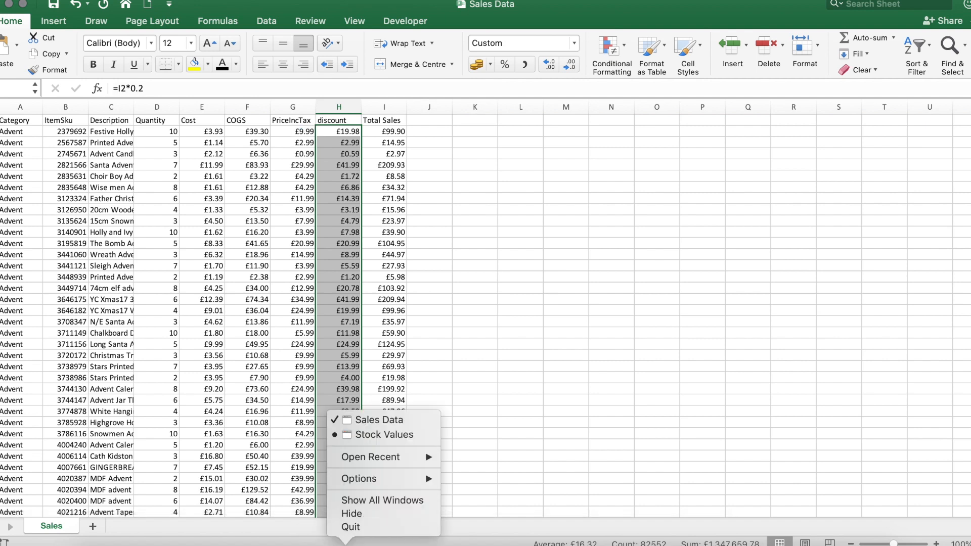
click(384, 435)
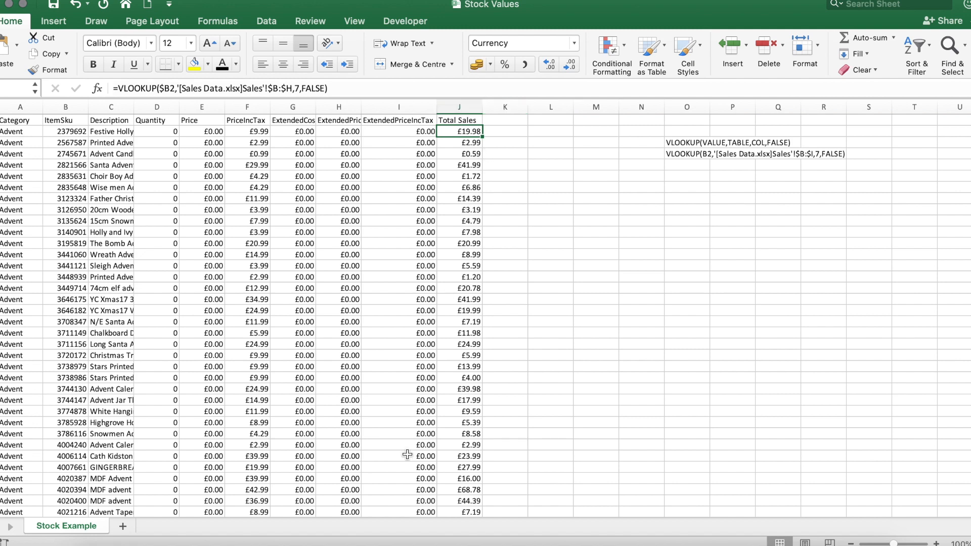
right_click(348, 542)
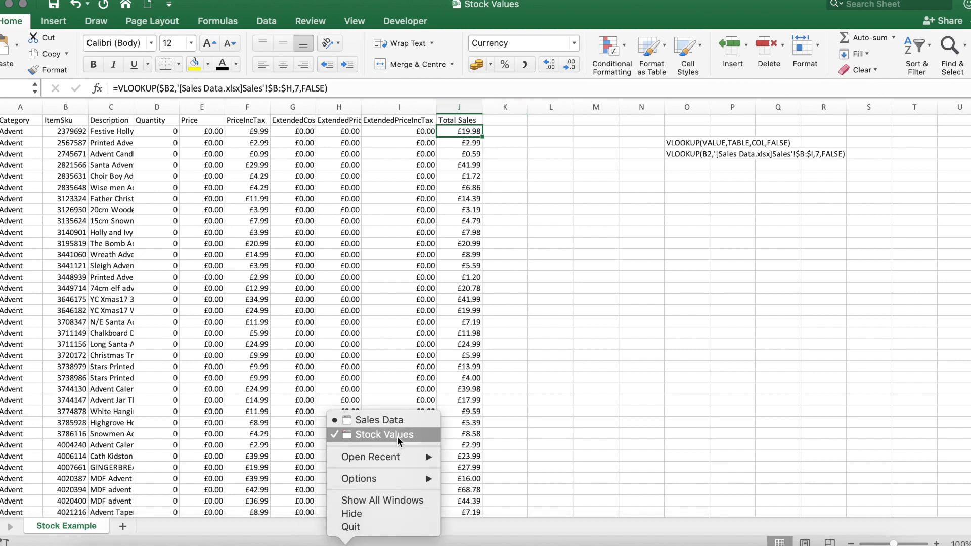
click(380, 421)
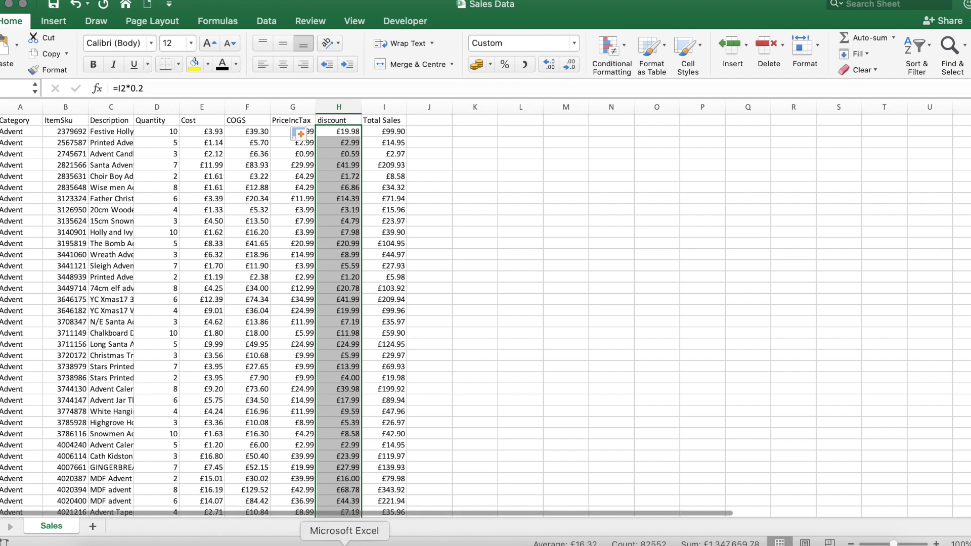
Step: Switch to the Stock Values workbook and add a second Total Sales header in K1
right_click(345, 544)
click(377, 437)
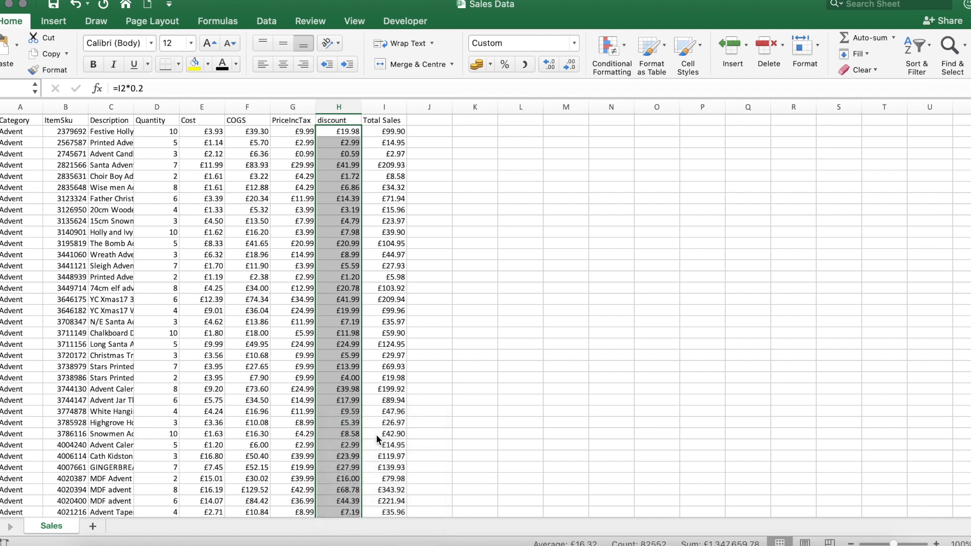
click(506, 121)
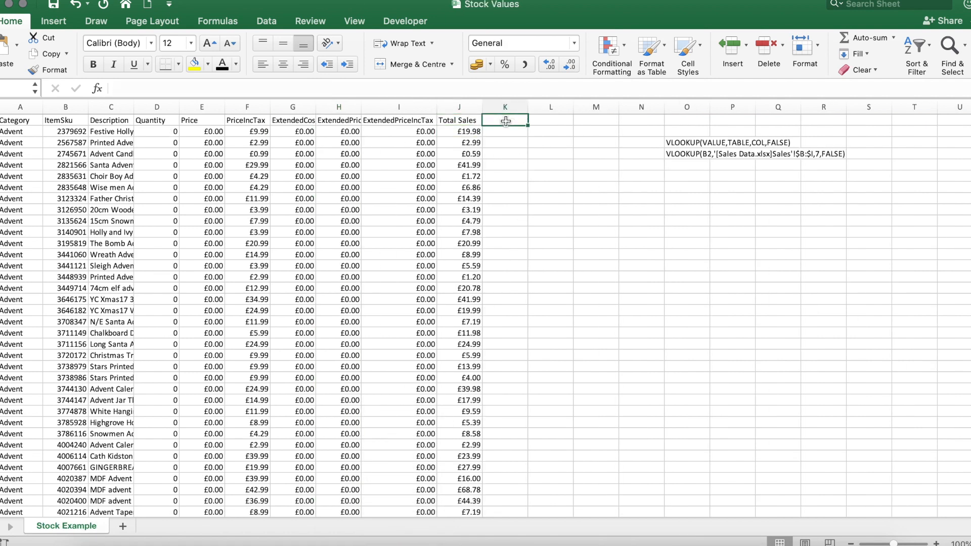
text(Total)
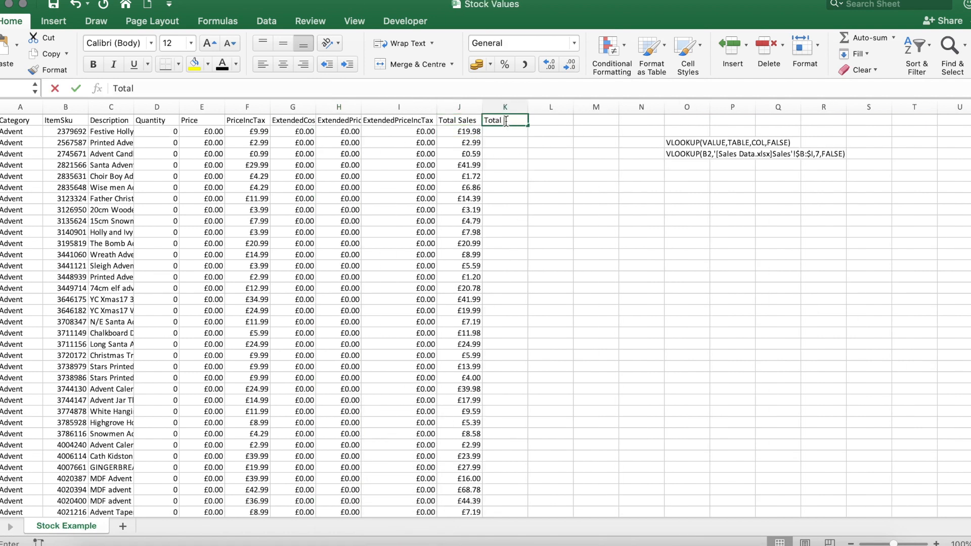
text( Sales)
key(Return)
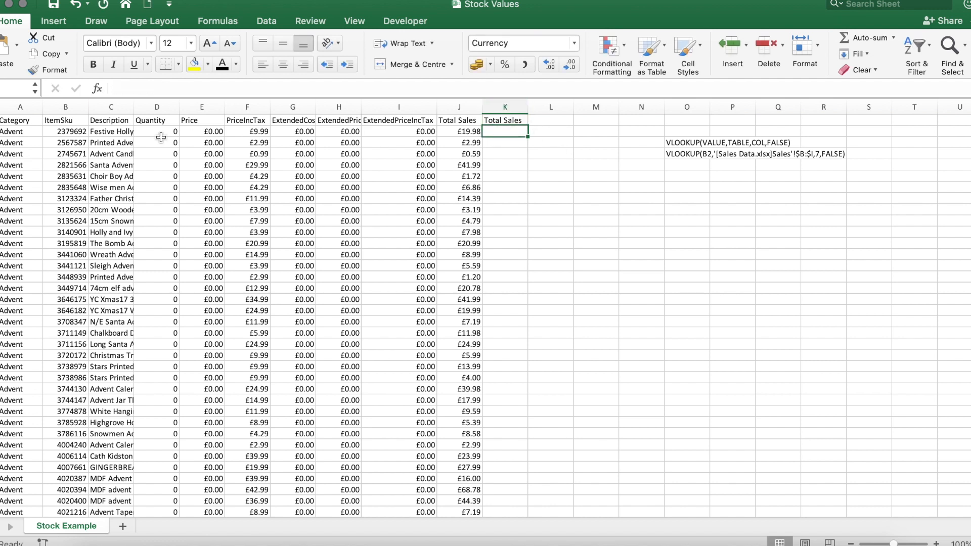
Step: Enter a MATCH formula in L2 that finds B2 in column B of the Sales Data workbook's Sales sheet, with exact match type 0
click(62, 133)
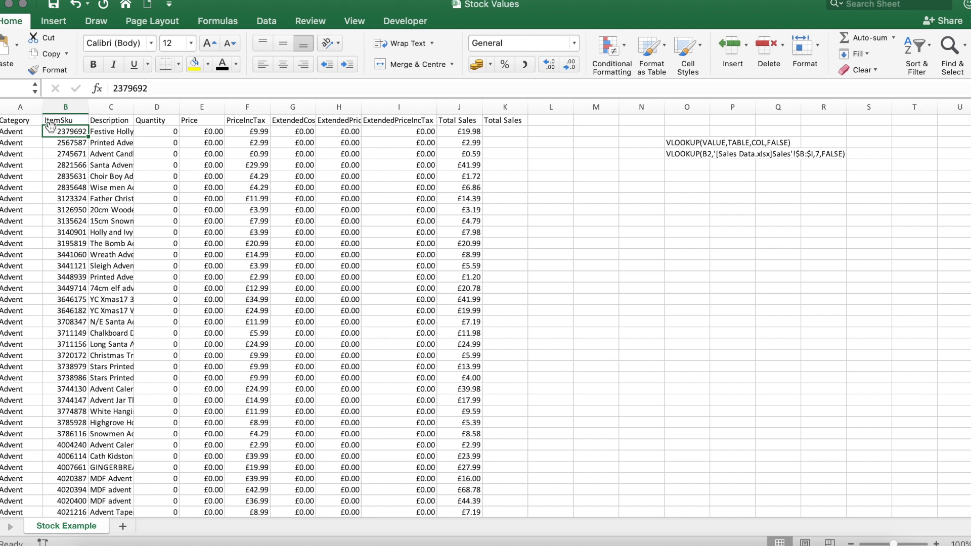
click(503, 133)
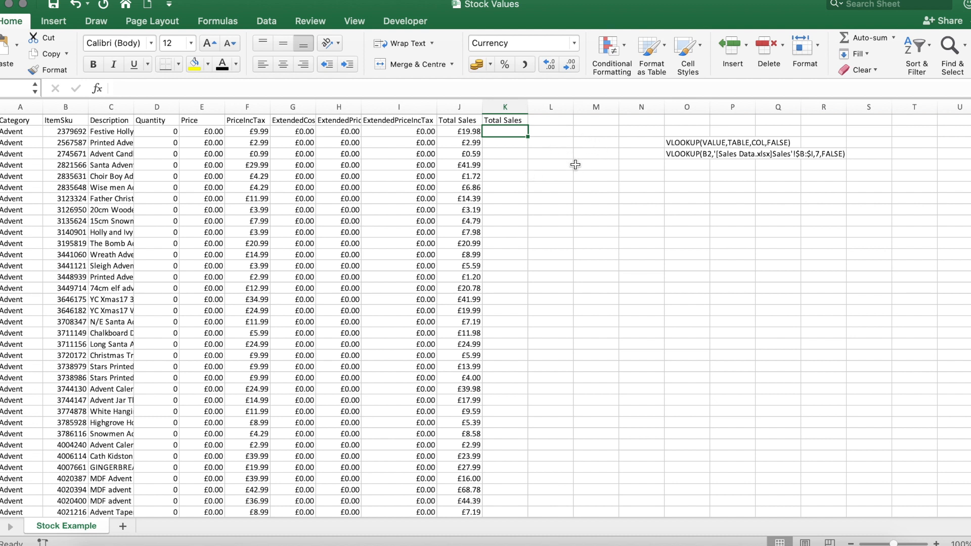
click(559, 134)
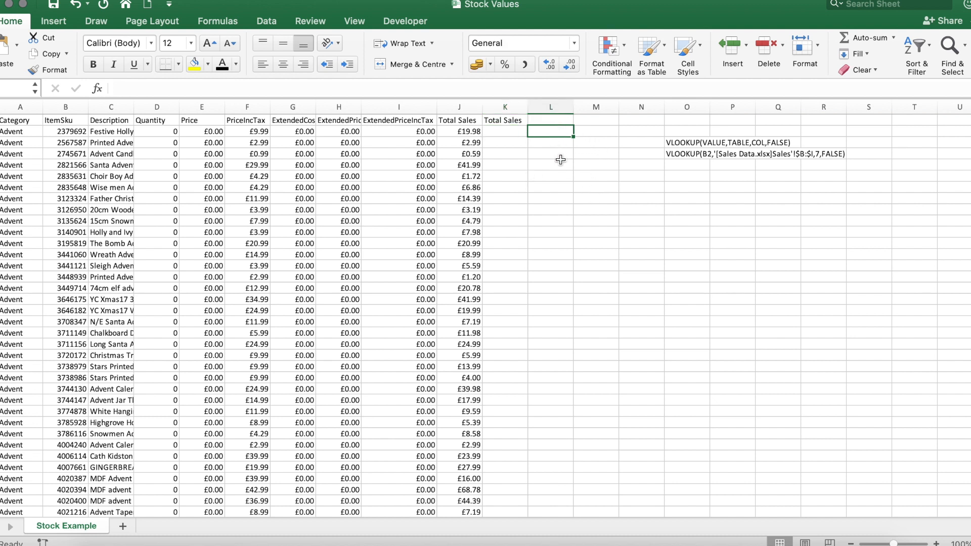
text(=match()
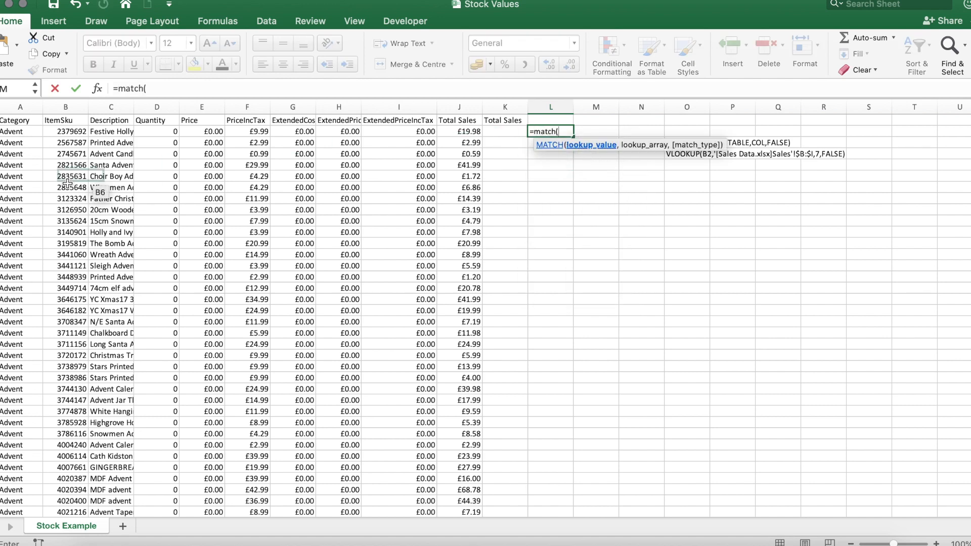
click(63, 132)
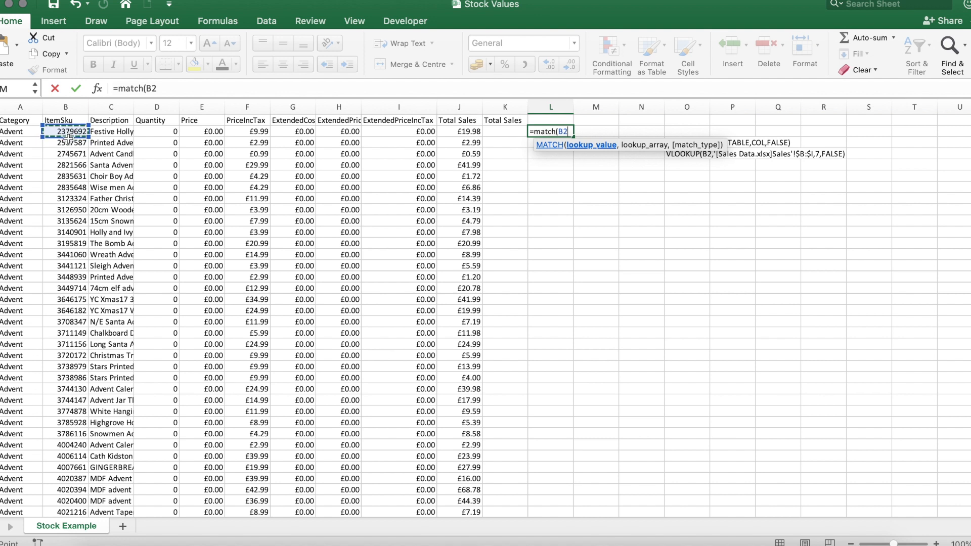
text(,)
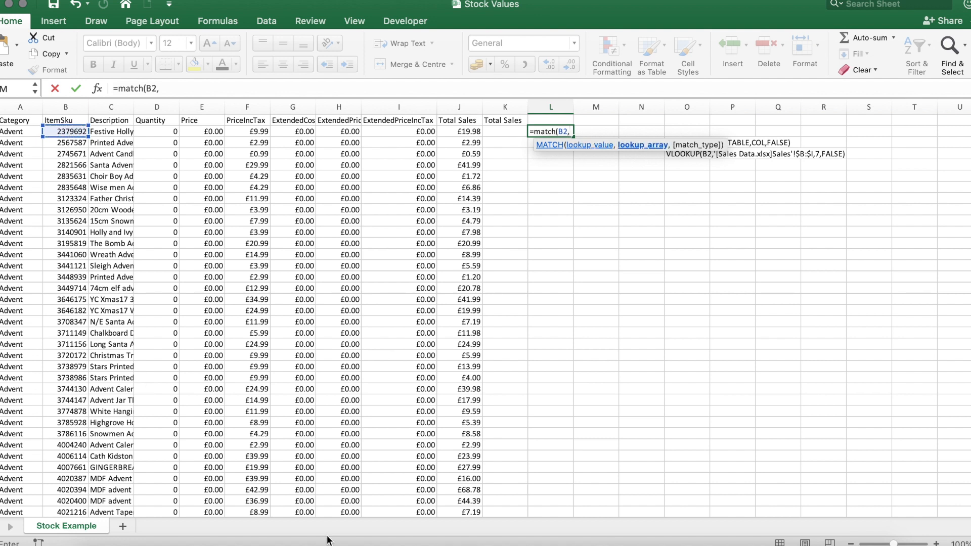
right_click(346, 541)
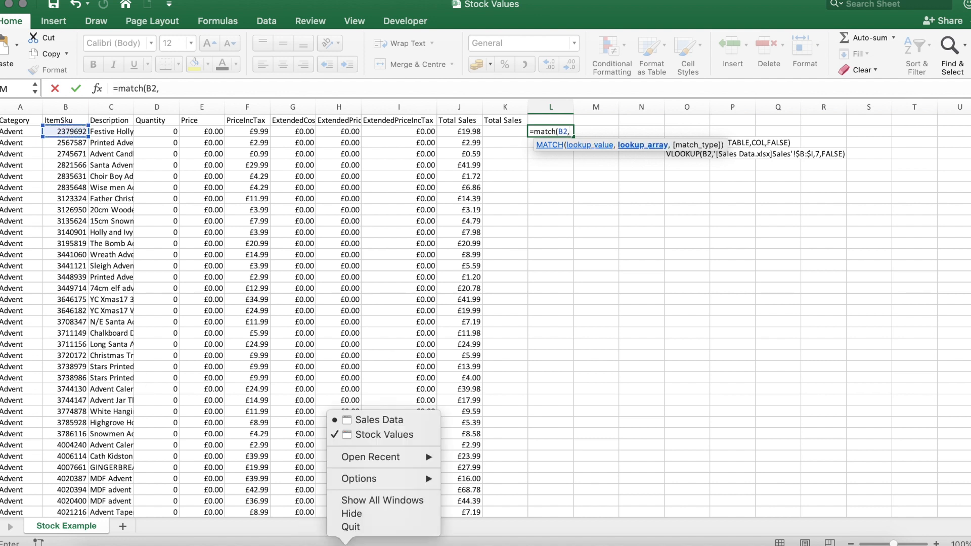
click(388, 424)
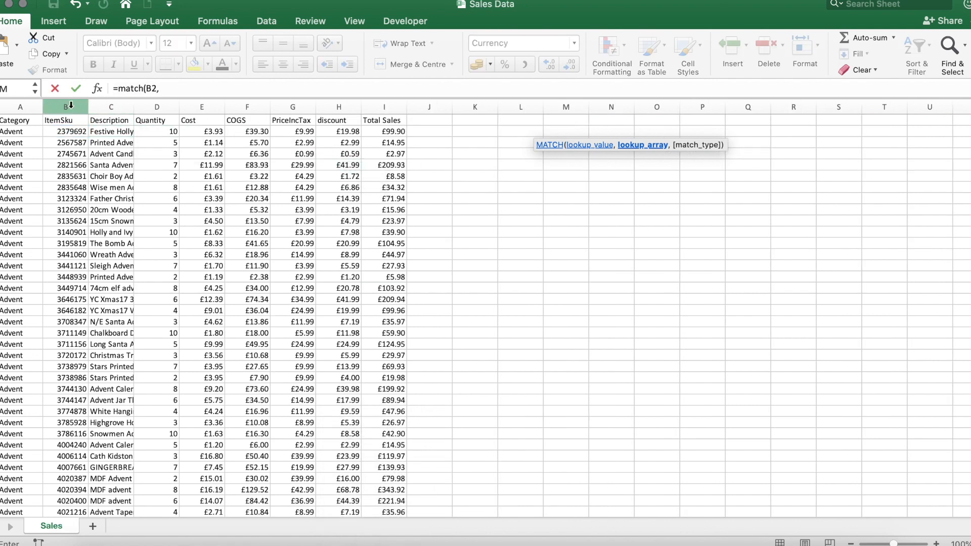
click(71, 105)
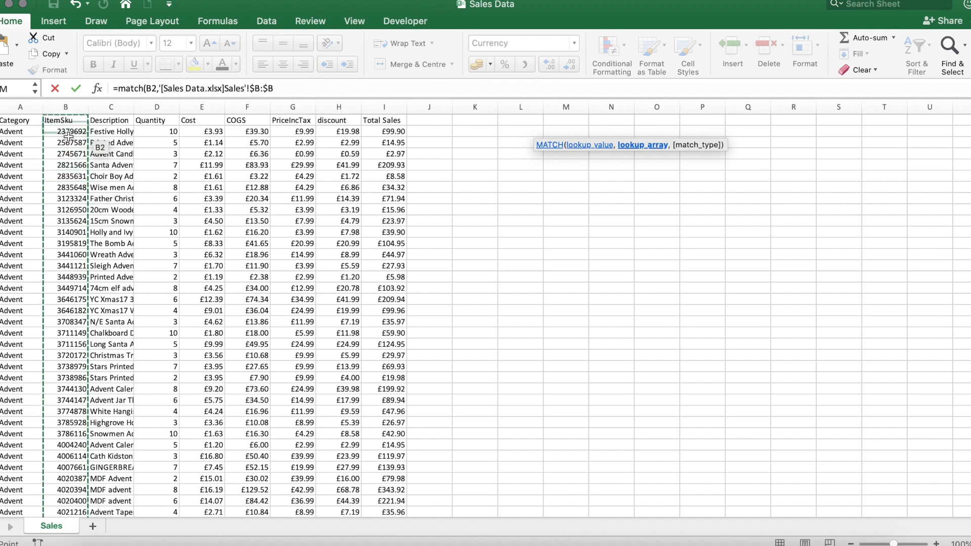
text(,)
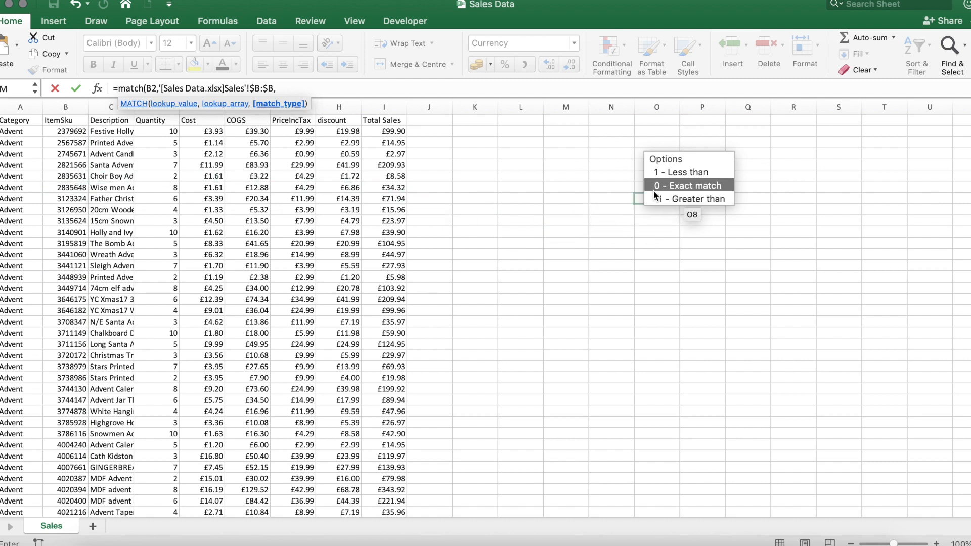
text(0)
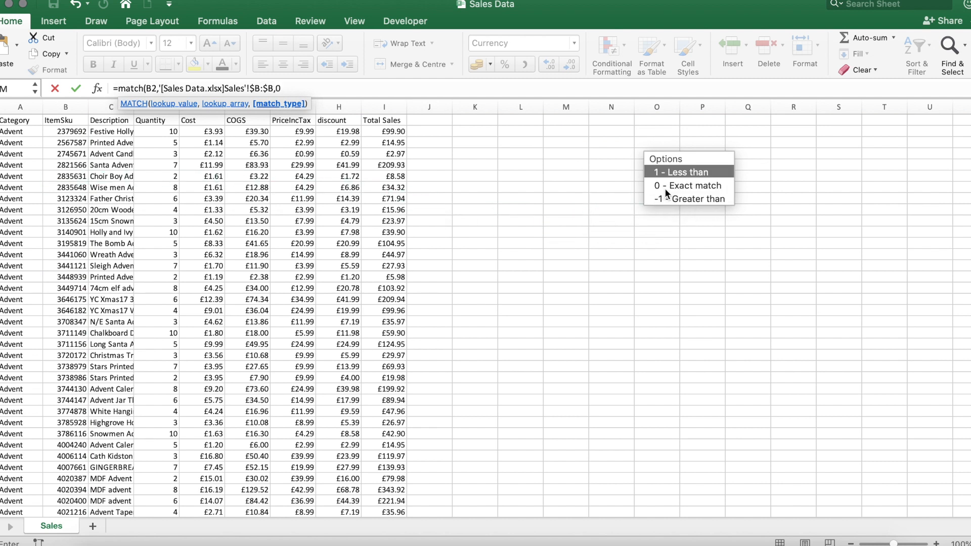
text())
key(Return)
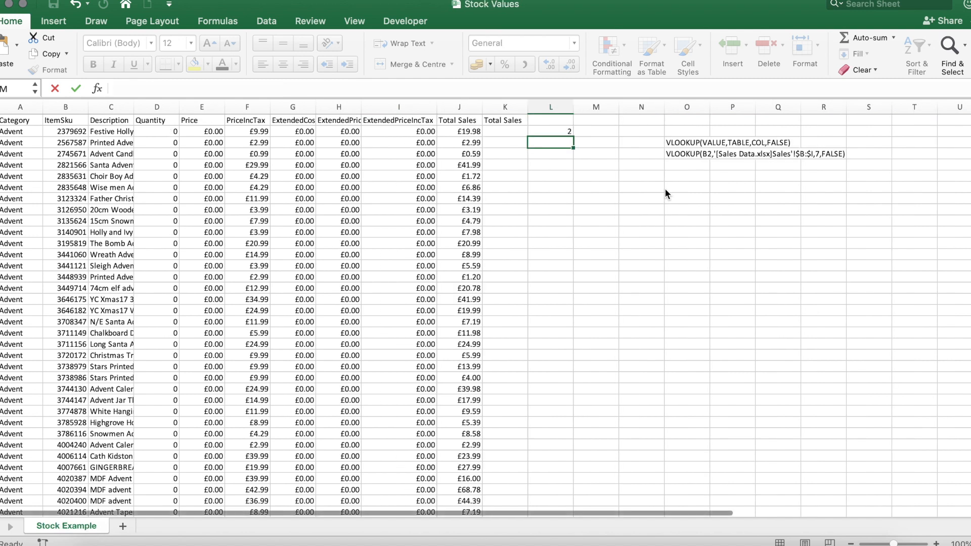
Step: Label the MATCH result in L2 by entering Row Number in M2
click(536, 132)
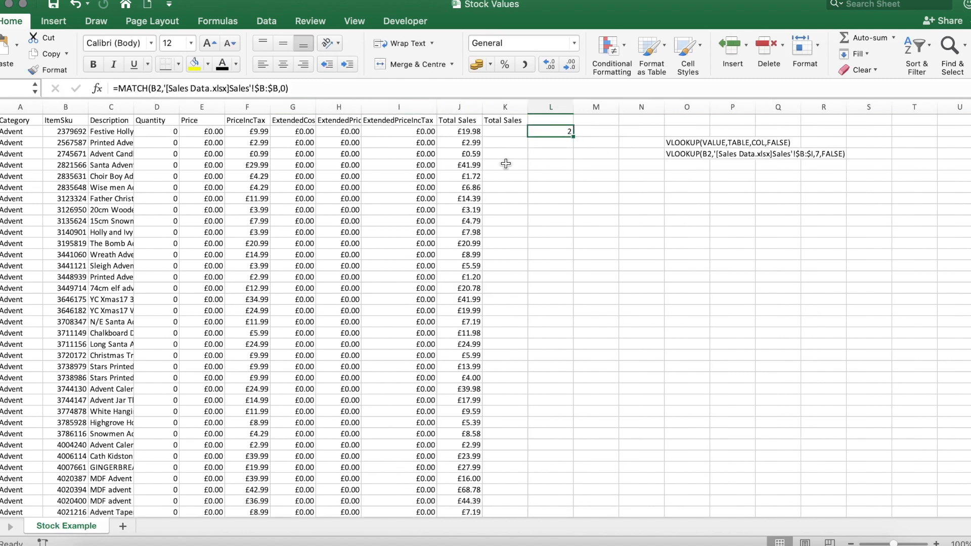
click(588, 135)
text(R)
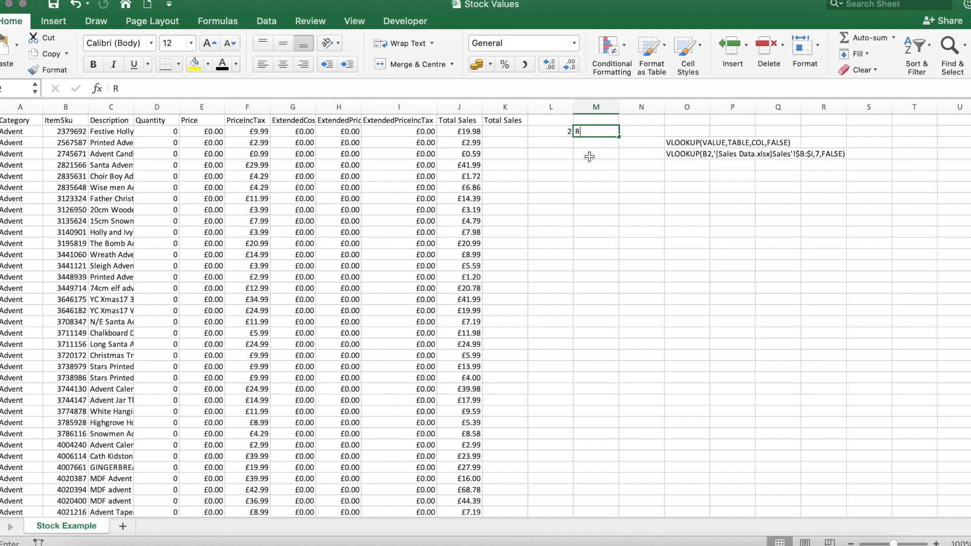
text(ow Number)
key(Return)
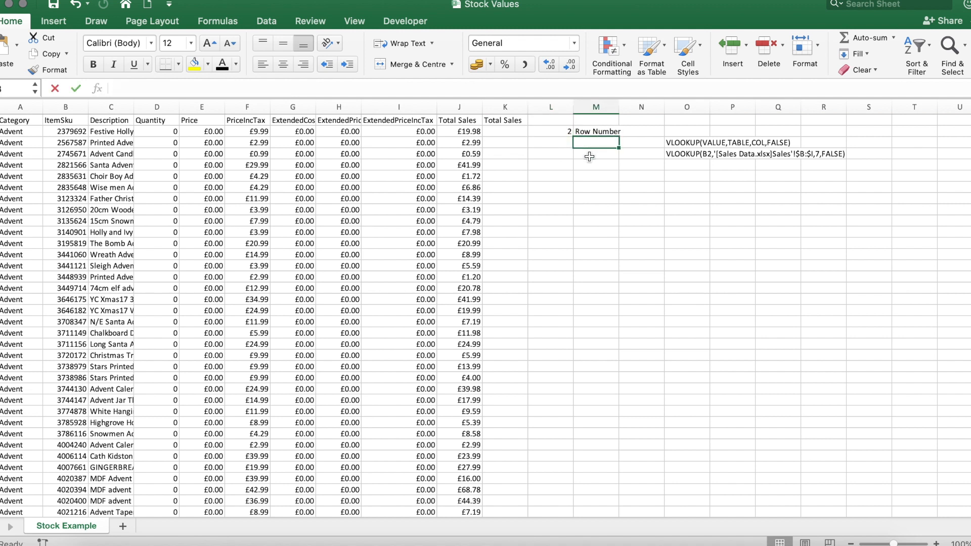
Step: Enter the label Col Number in M3, below the Row Number label
click(551, 135)
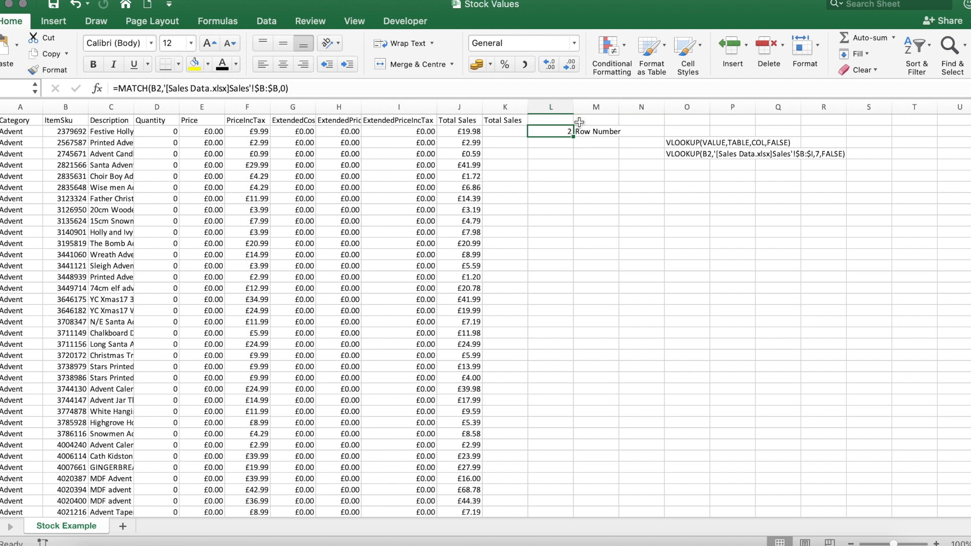
click(59, 133)
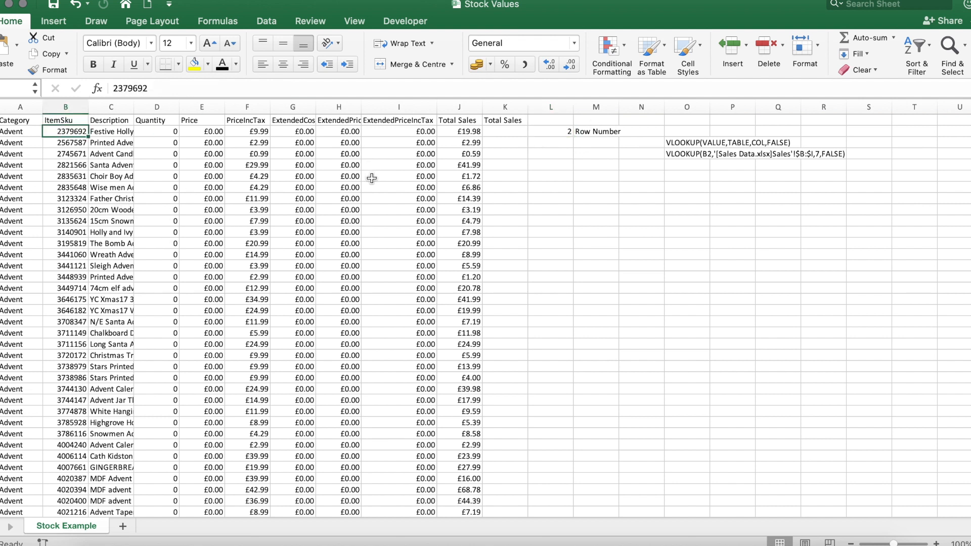
click(569, 142)
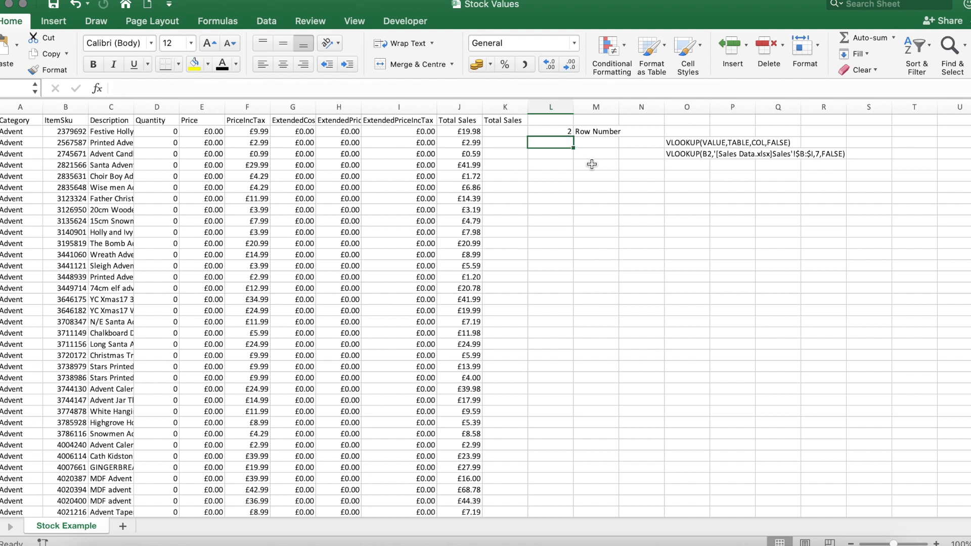
click(597, 142)
text(Col Number)
key(Return)
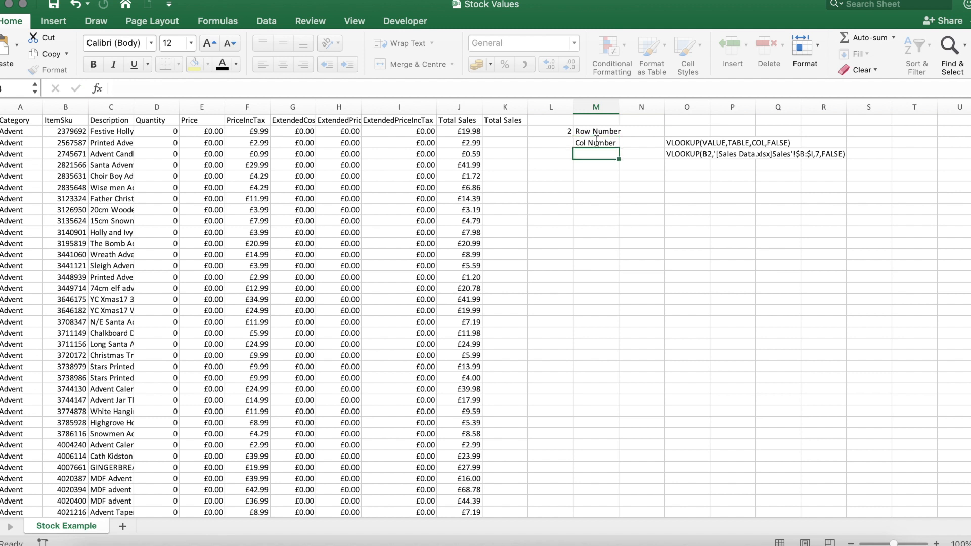
Step: Enter the formula =MATCH(K1,'[Sales Data.xlsx]Sales'!$1:$1,0) in L3 to find the Total Sales header's column number
click(557, 141)
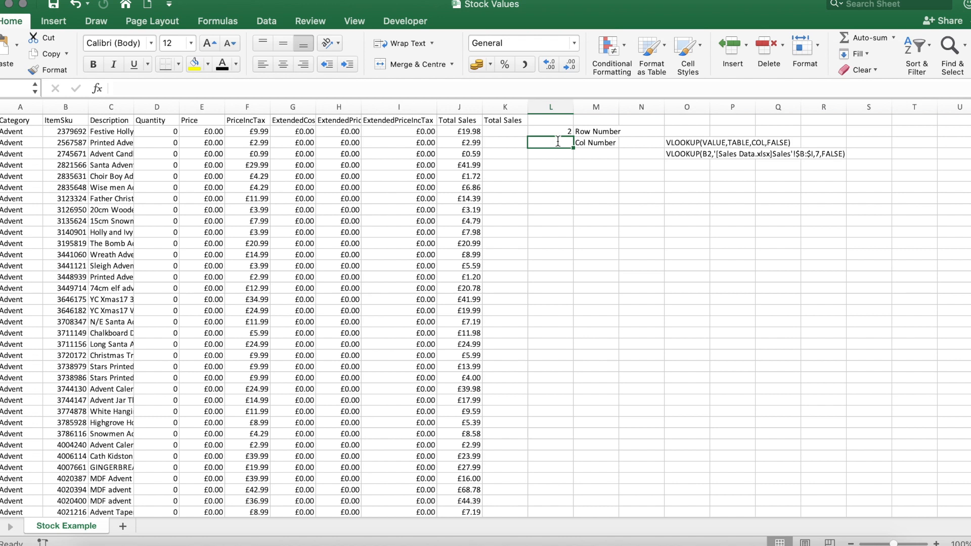
text(=match()
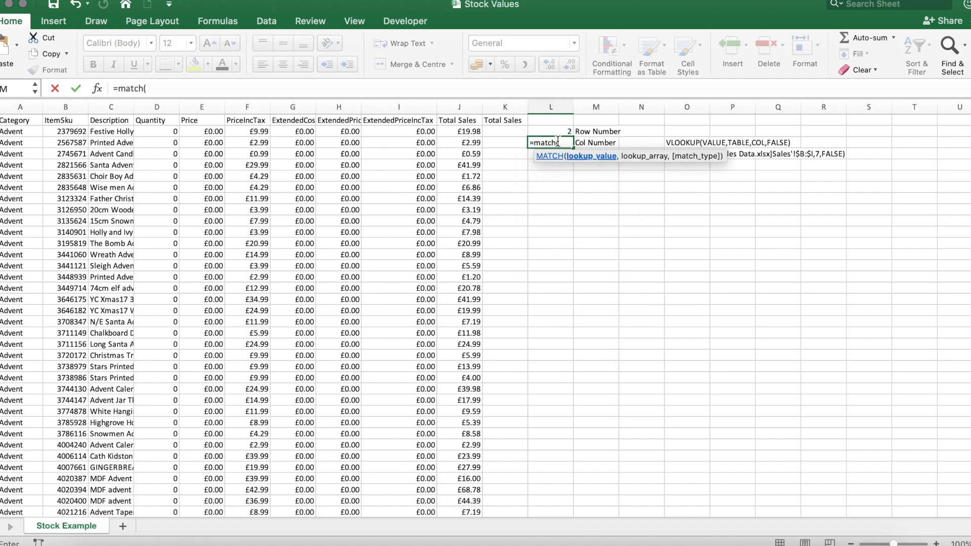
click(501, 121)
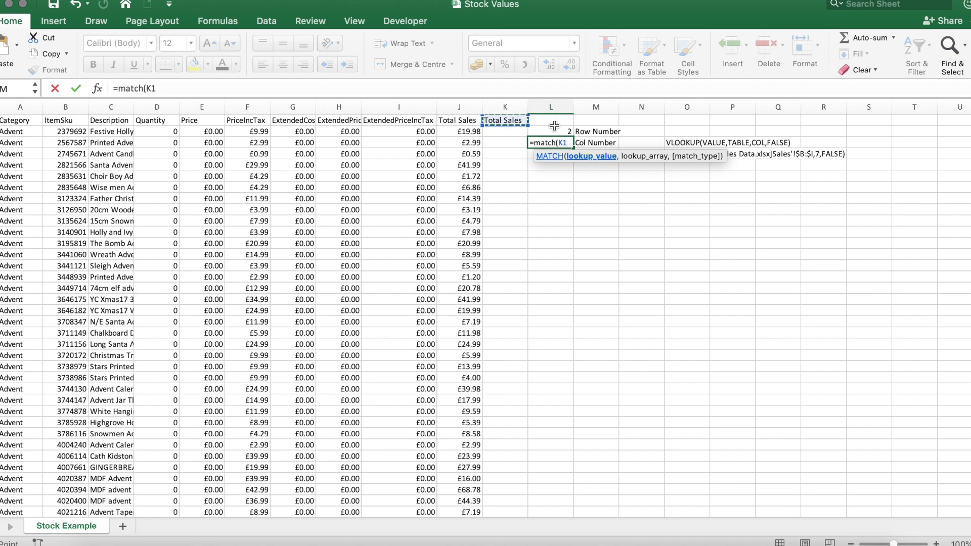
text(,)
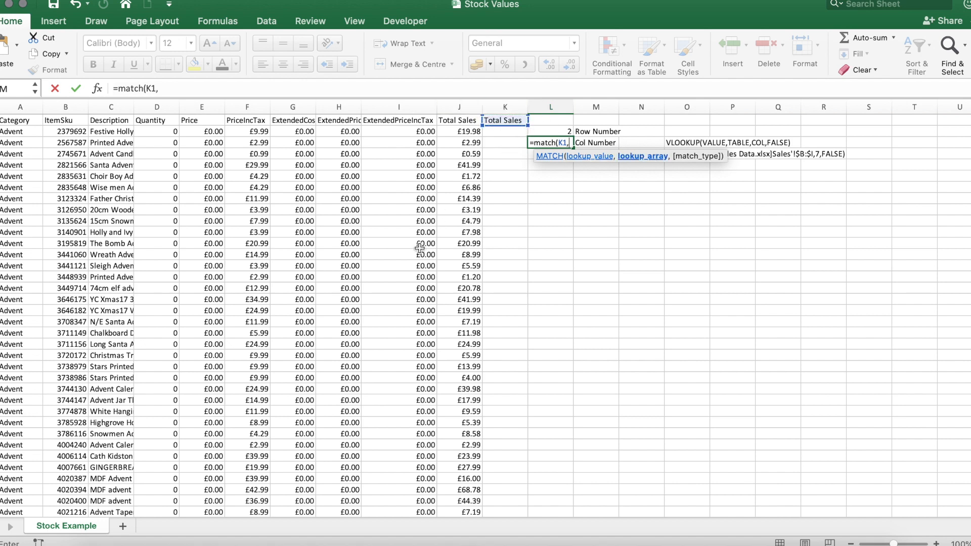
right_click(357, 543)
click(377, 422)
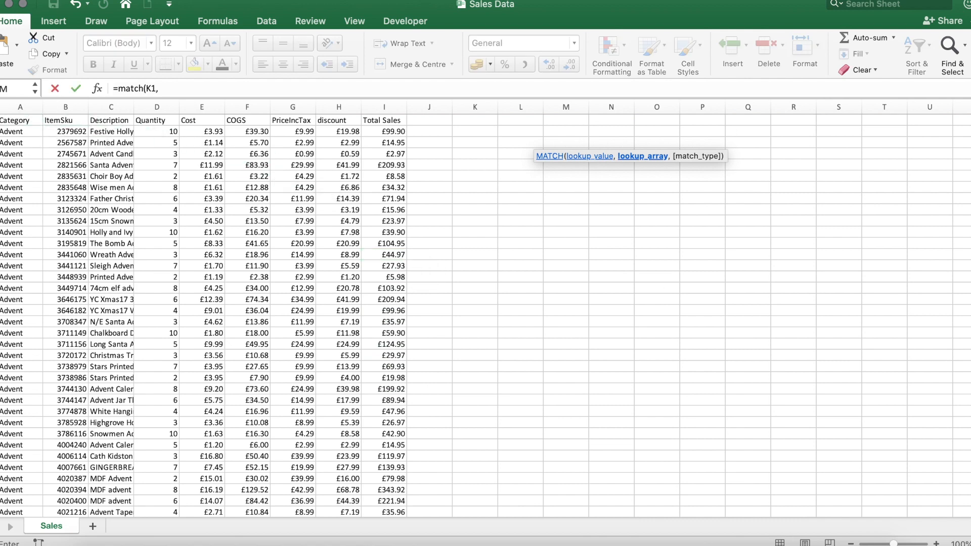
click(1, 120)
text(,)
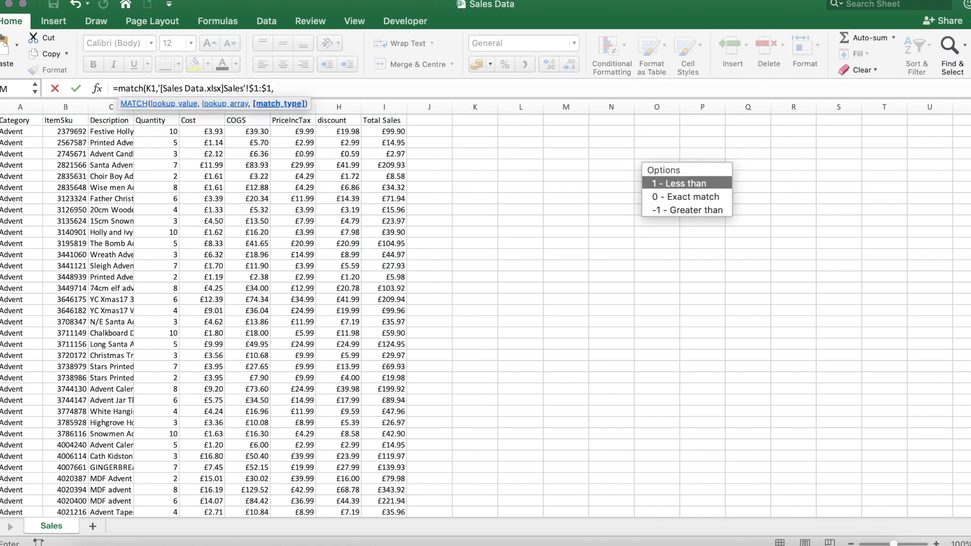
text(0))
key(Return)
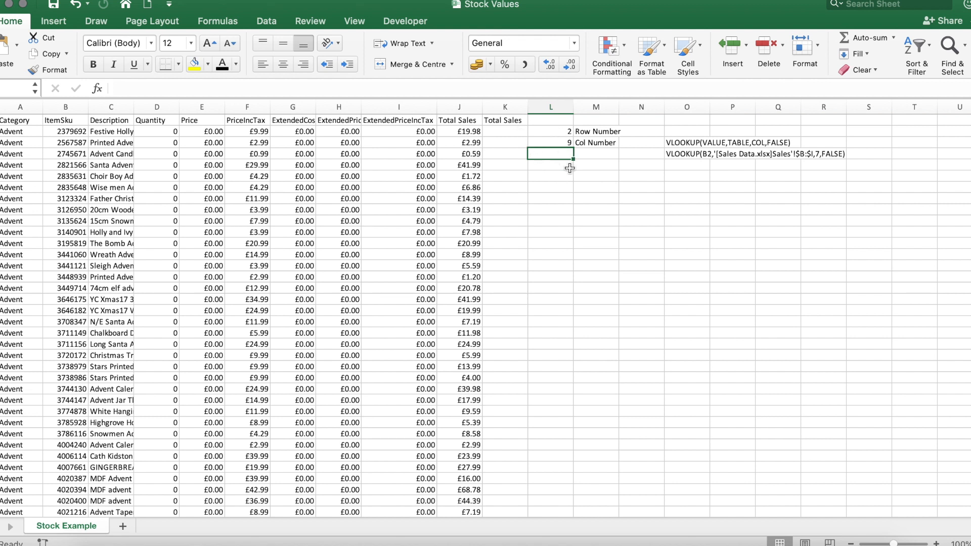
Step: Enter an INDEX formula in L4 over the Sales Data workbook's entire Sales sheet, using row number 2 and column number 9
text(=inde)
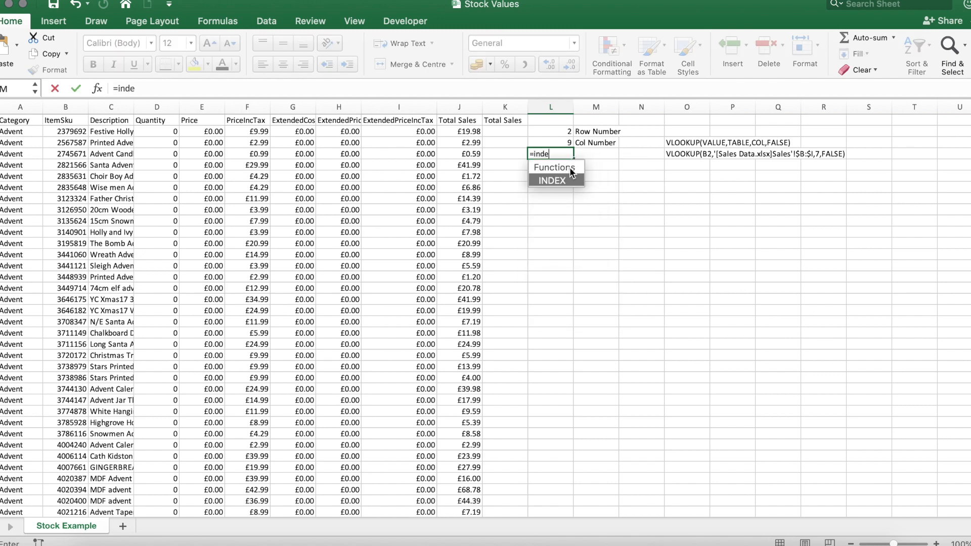
text(x()
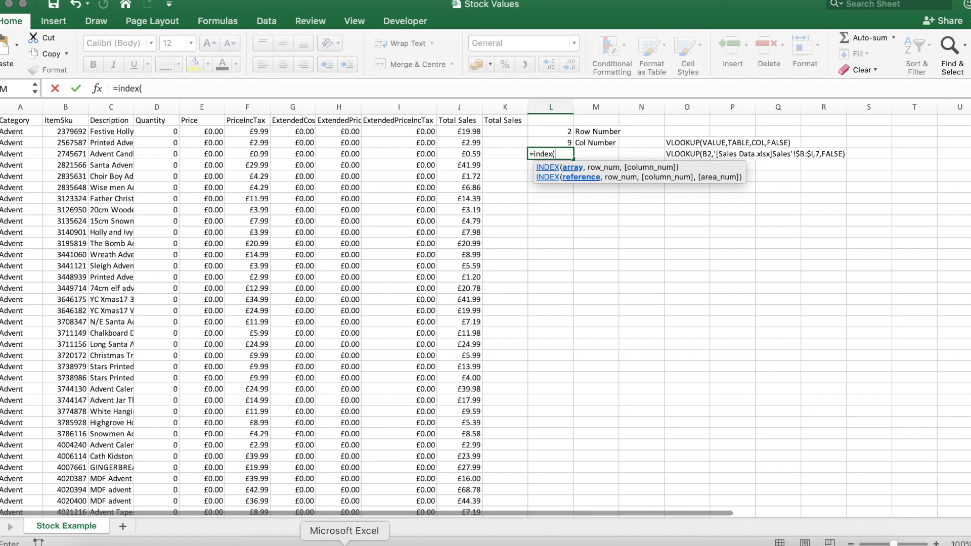
right_click(345, 544)
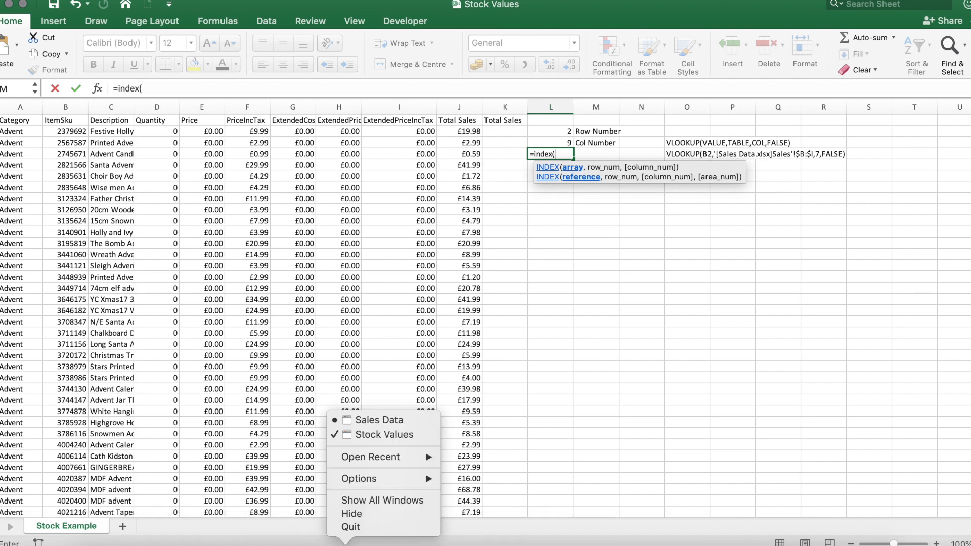
click(385, 421)
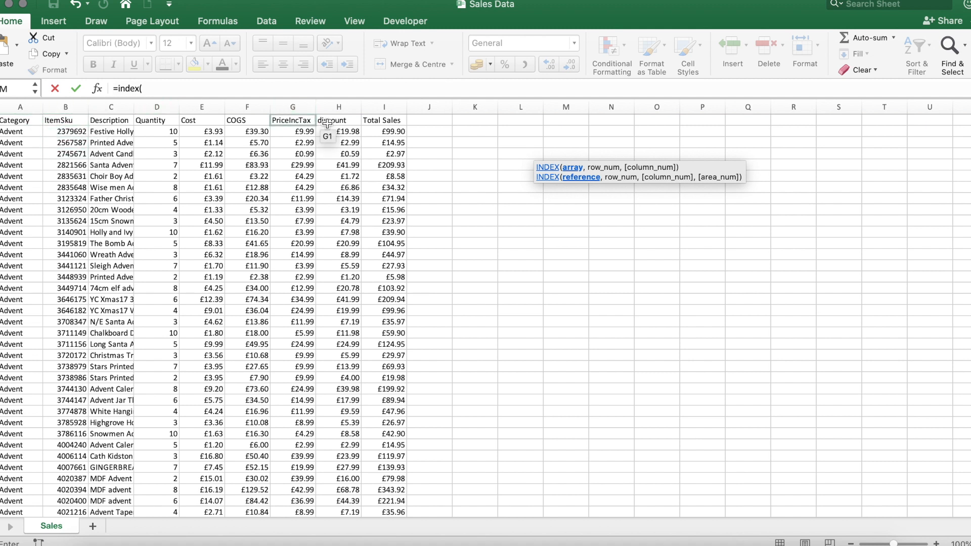
click(0, 107)
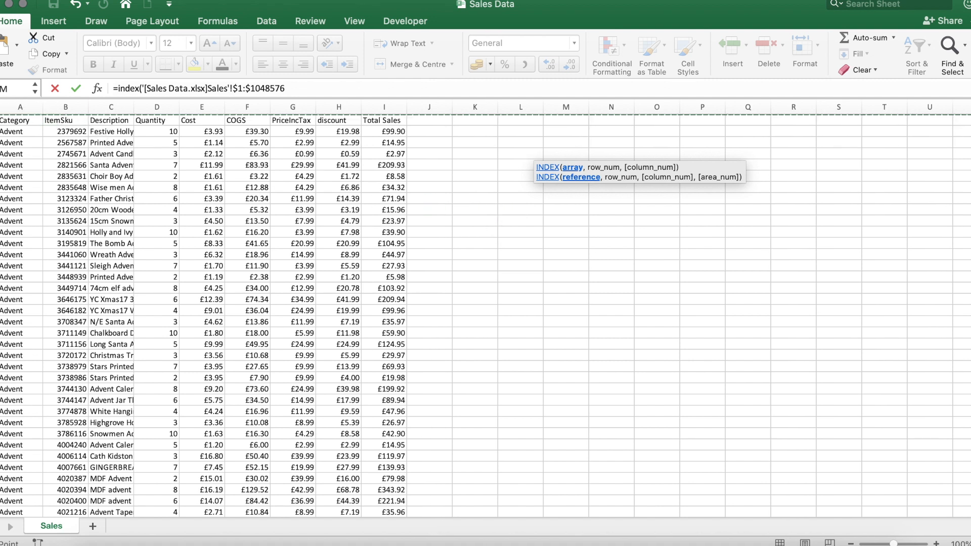
click(302, 89)
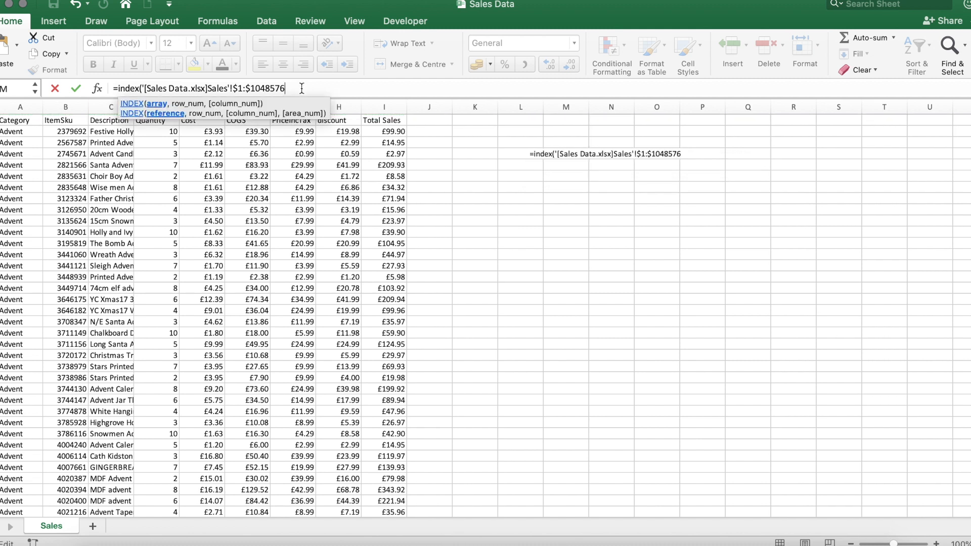
text(,)
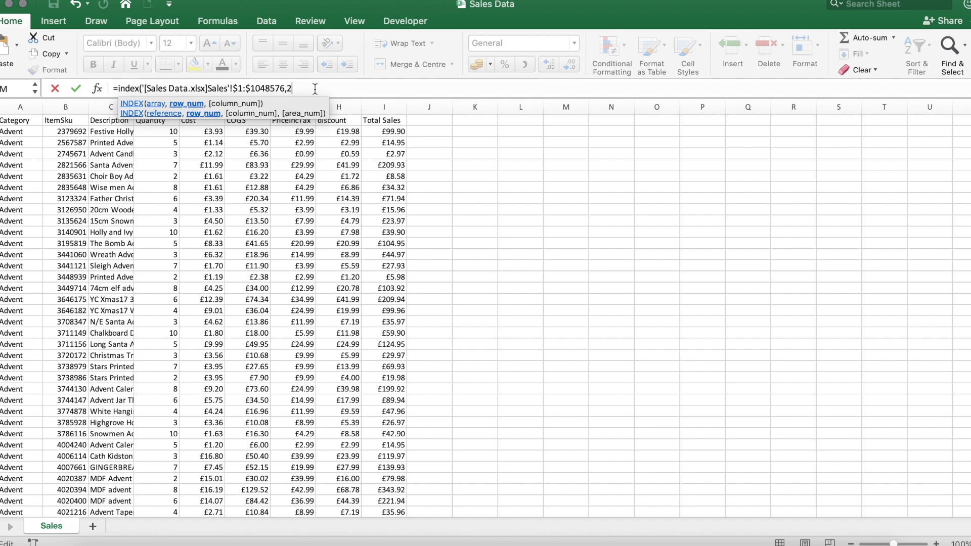
text(2,)
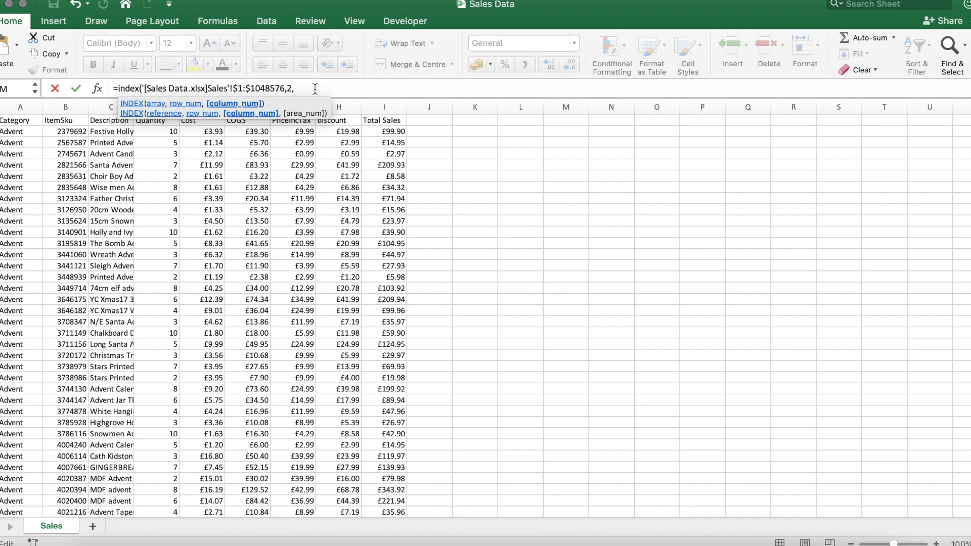
text(9))
key(Return)
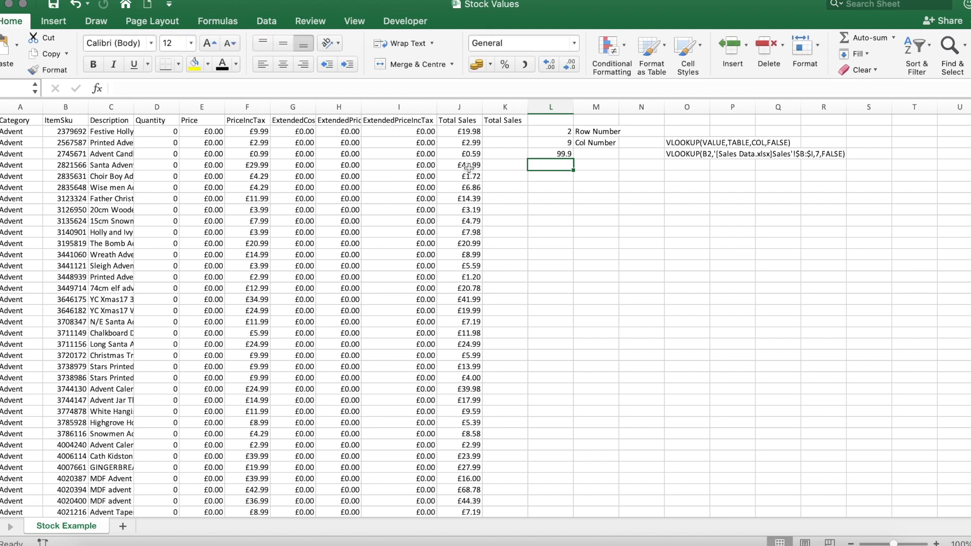
Step: Format the INDEX result in L4 as Currency
click(555, 152)
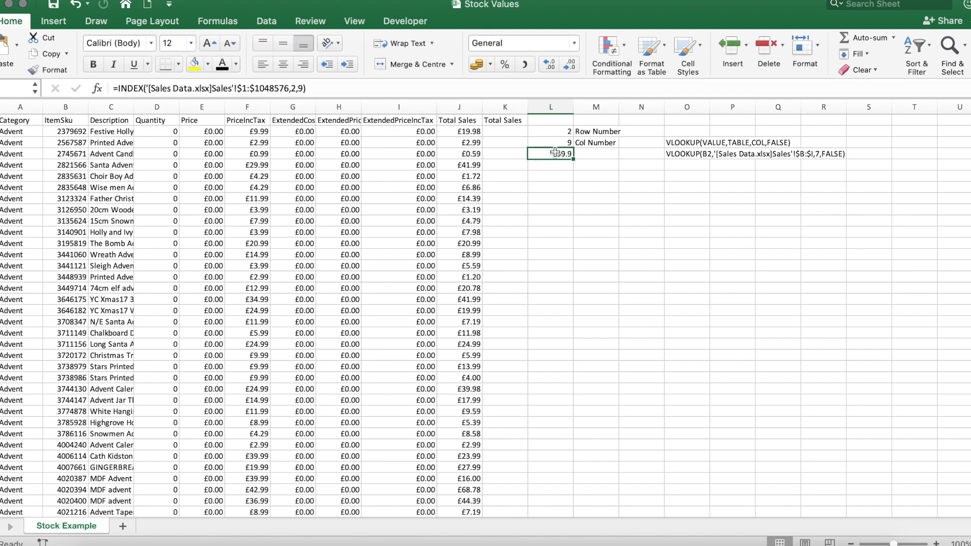
click(575, 43)
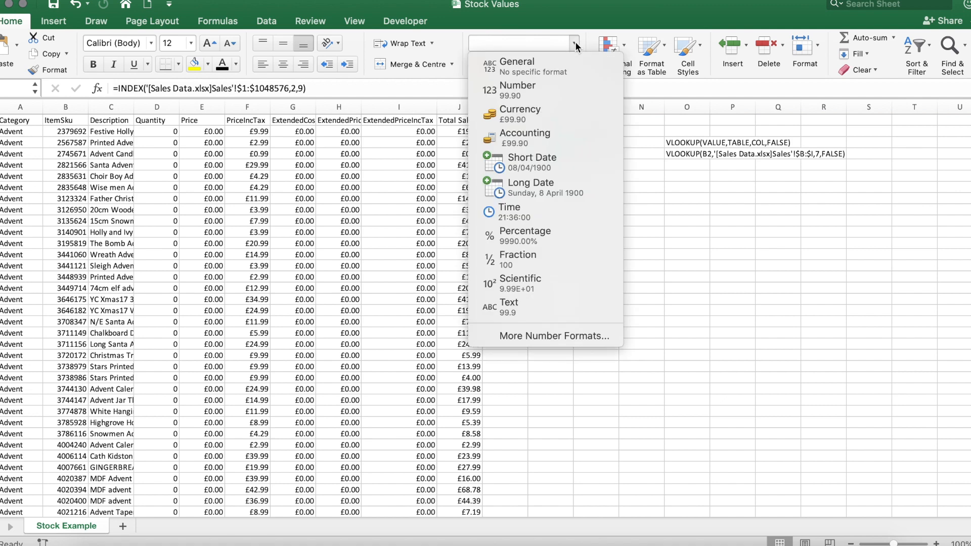
click(539, 117)
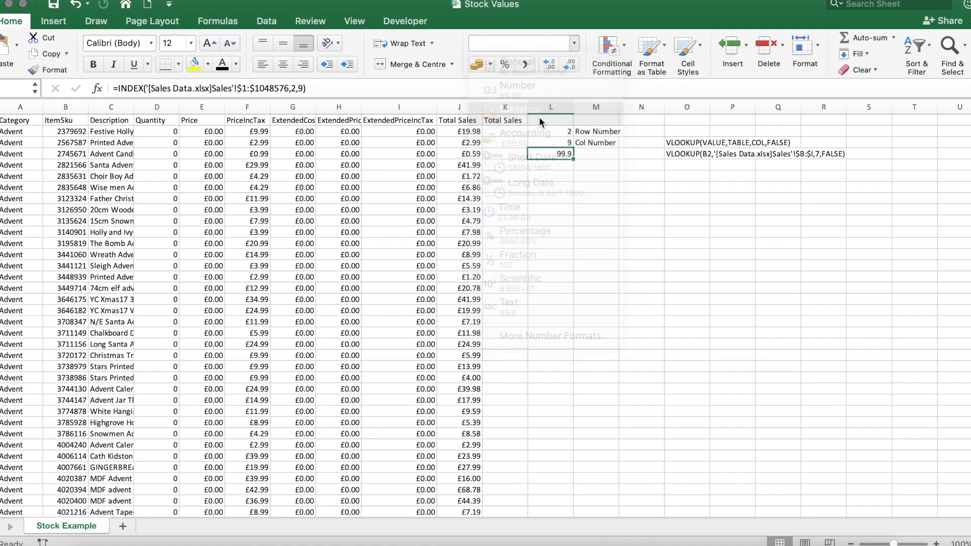
click(591, 189)
click(559, 156)
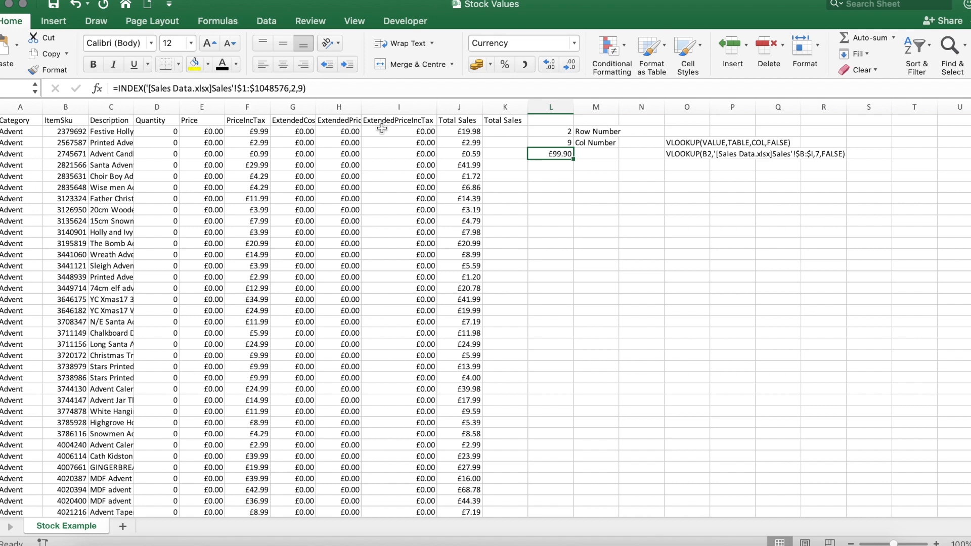
Step: Replace the row number 2 in L4's INDEX formula with the copied formula from L2, MATCH(B2,'[Sales Data.xlsx]Sales'!$B:$B,0)
drag(291, 88, 529, 208)
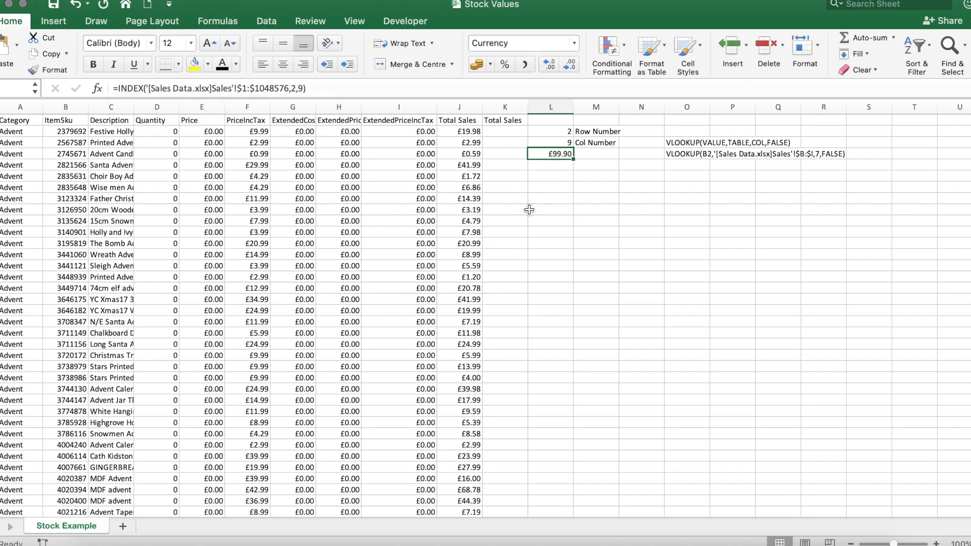
click(561, 132)
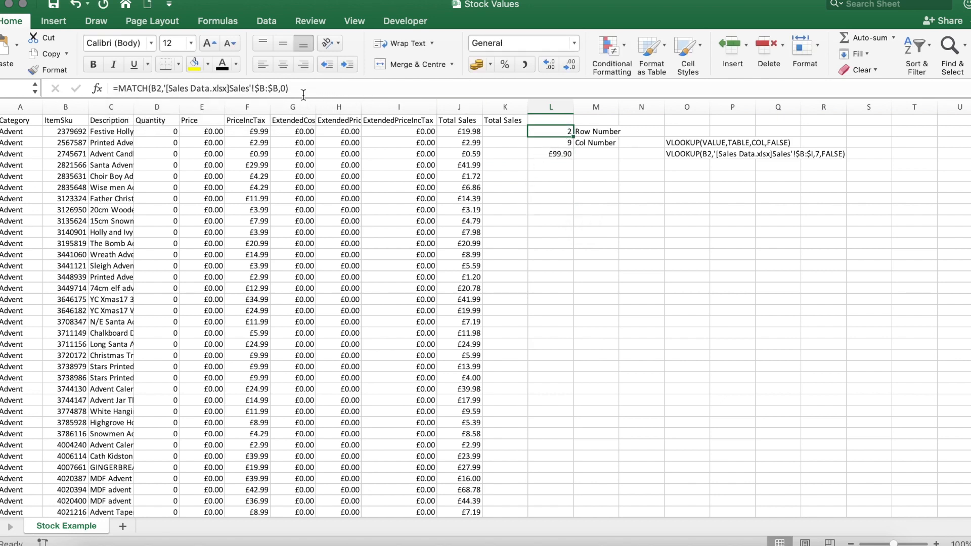
drag(289, 88, 118, 90)
key(ctrl+c)
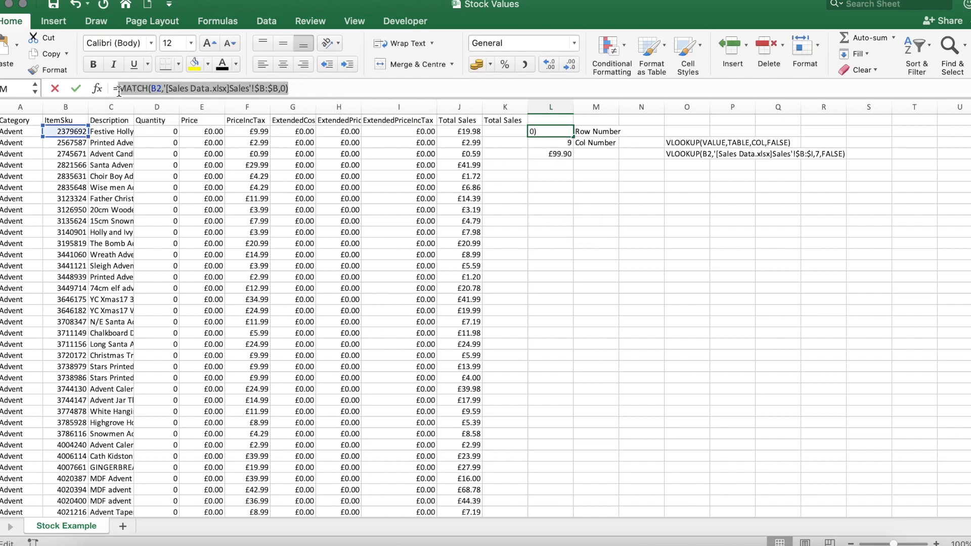
key(Escape)
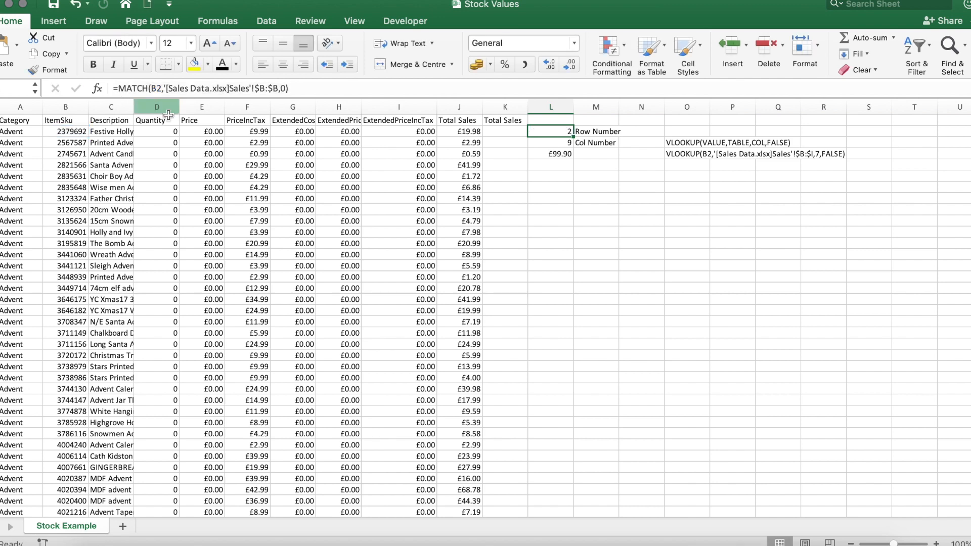
click(559, 152)
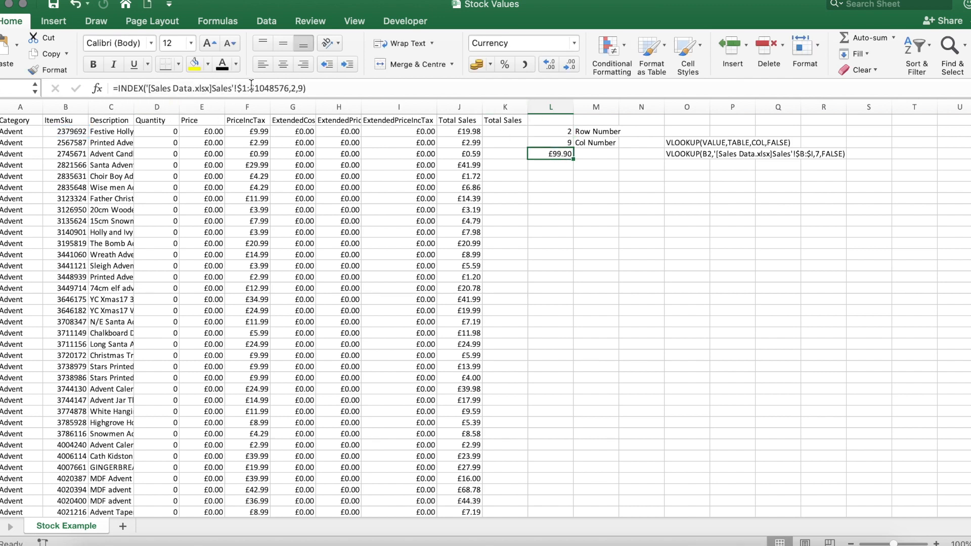
double_click(297, 89)
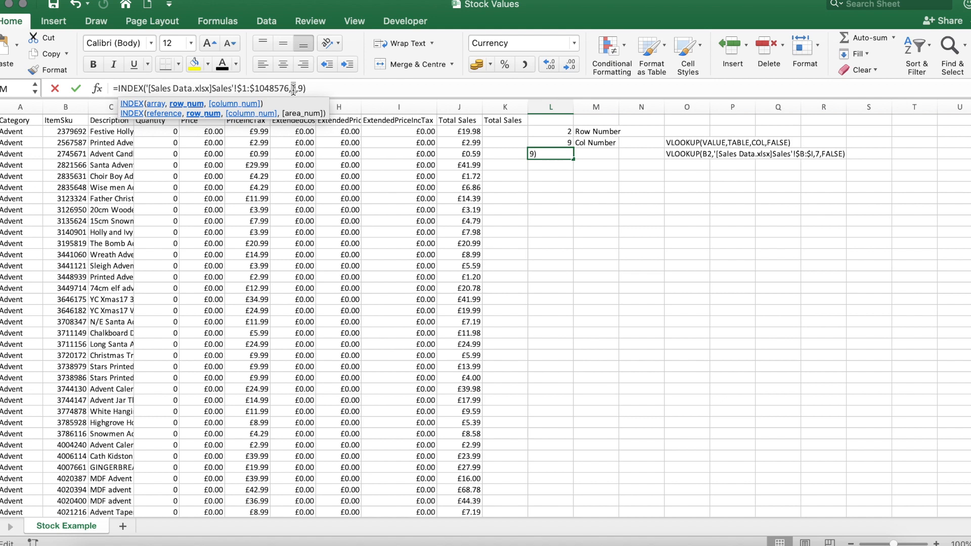
key(ctrl+v)
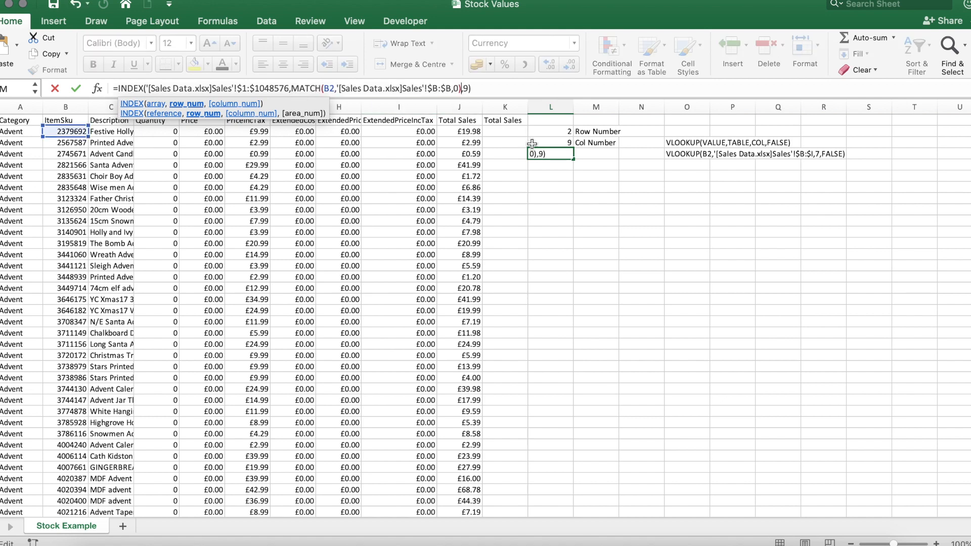
key(Return)
Step: Replace the column number 9 in L4's INDEX formula with the copied formula from L3, MATCH(K1,'[Sales Data.xlsx]Sales'!$1:$1,0)
click(535, 144)
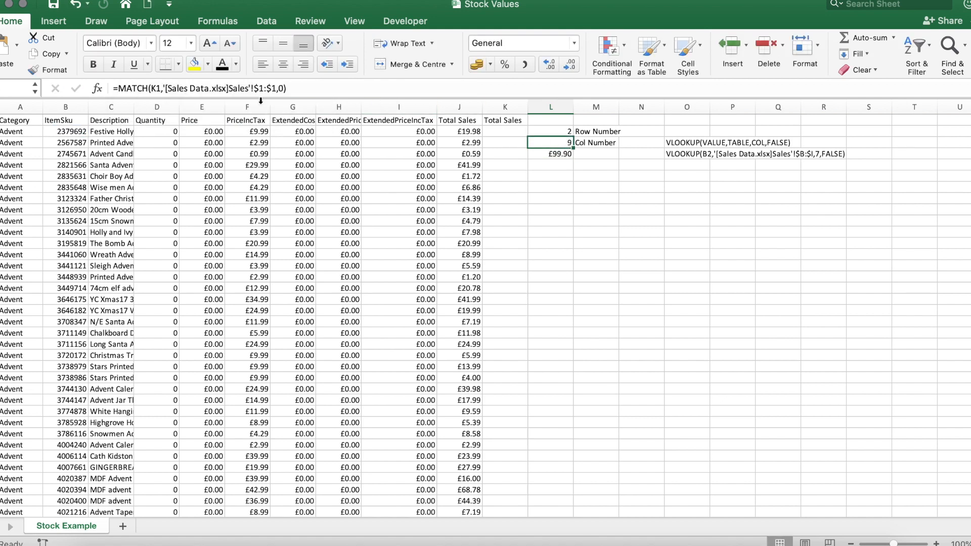
drag(293, 89, 117, 93)
key(super+c)
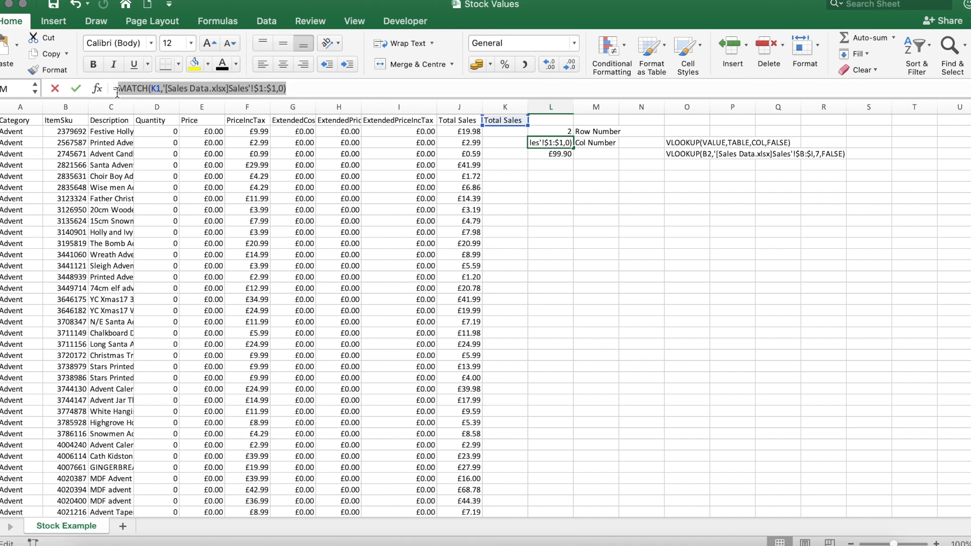
key(Escape)
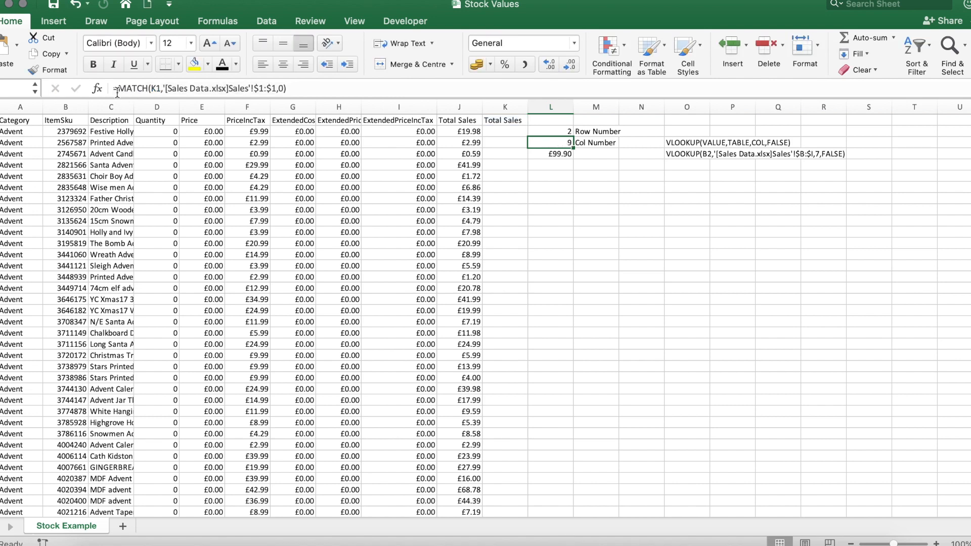
click(556, 154)
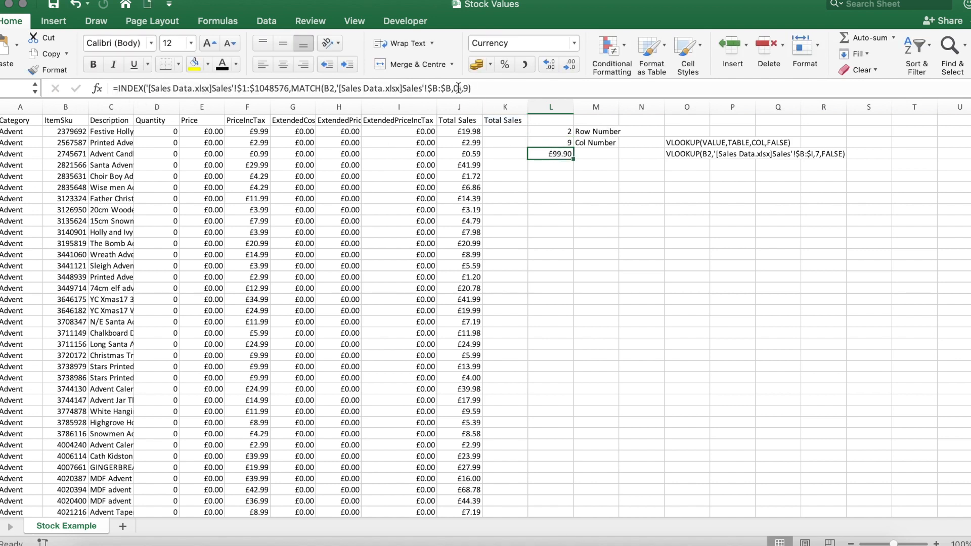
drag(469, 87, 465, 87)
key(super+v)
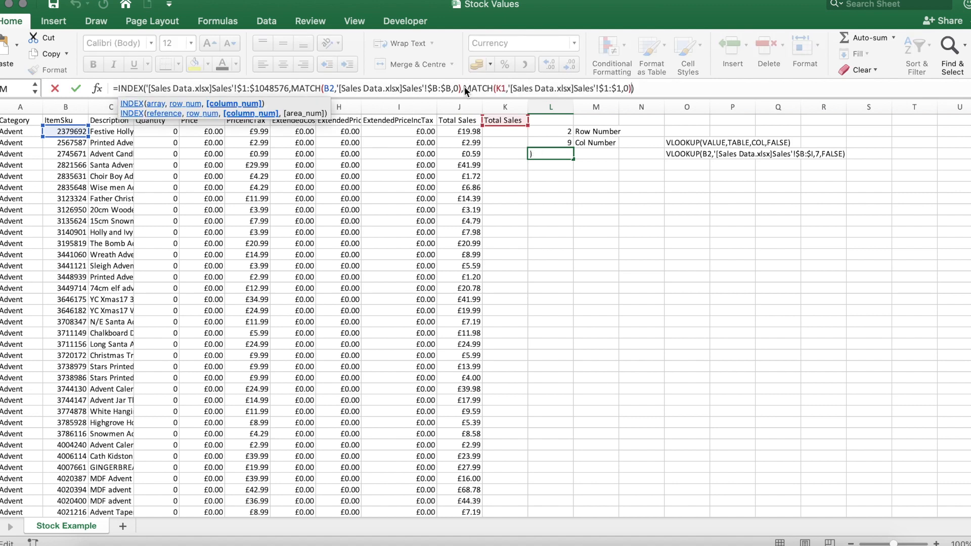
key(Return)
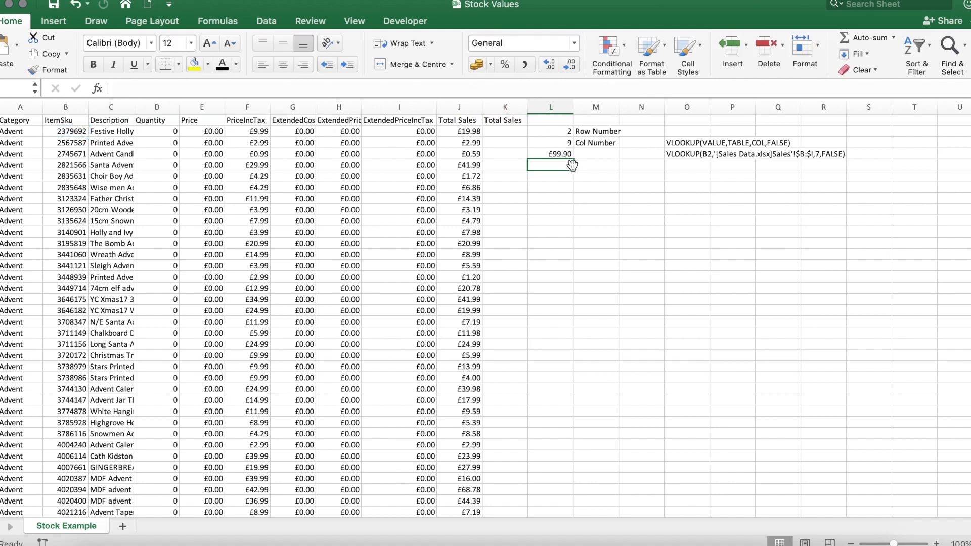
Step: Make the lookup references in L4's INDEX MATCH formula mixed, changing B2 to $B2 and K1 to K$1
click(563, 153)
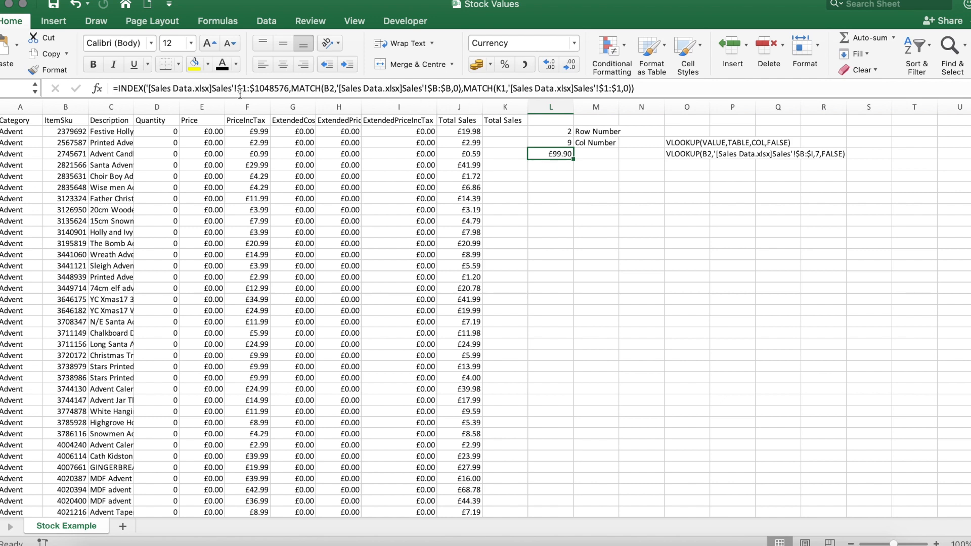
click(327, 88)
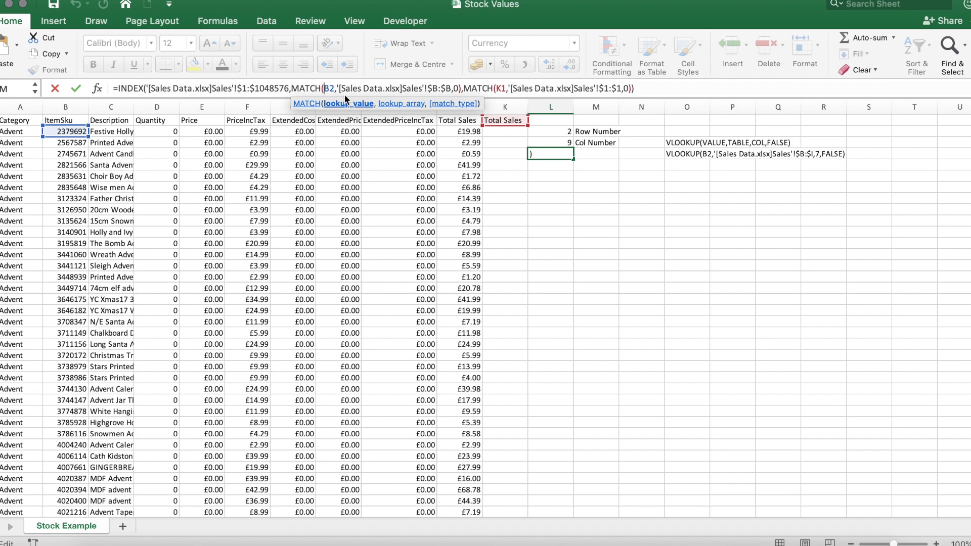
text($)
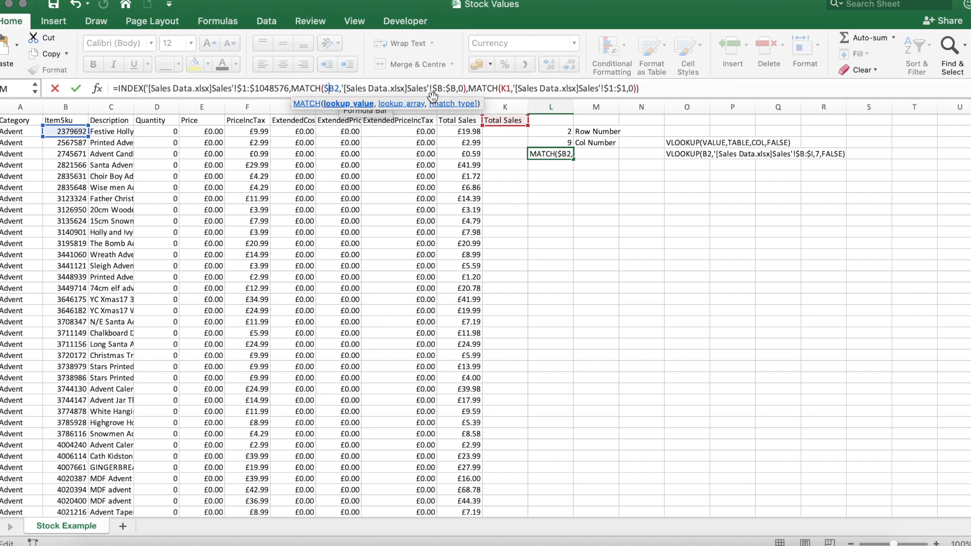
click(507, 88)
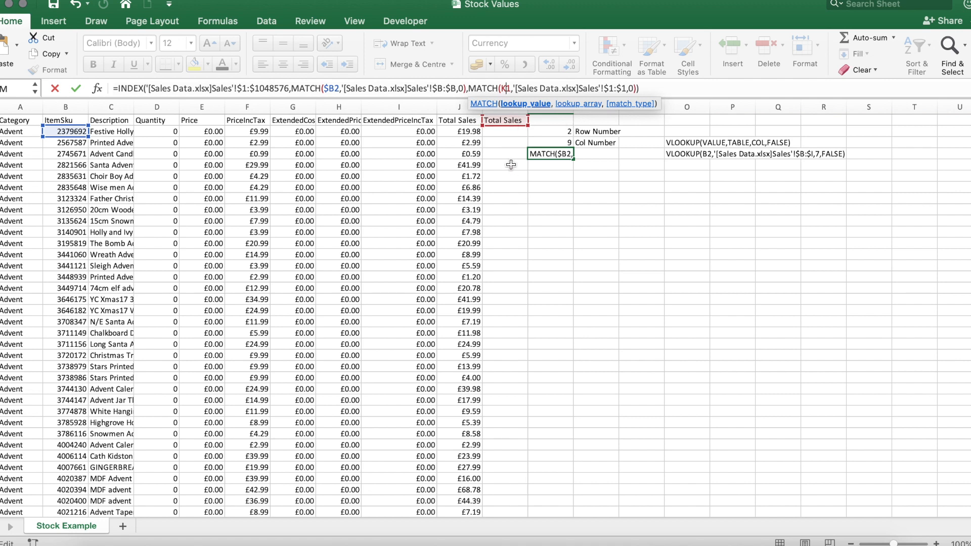
text($)
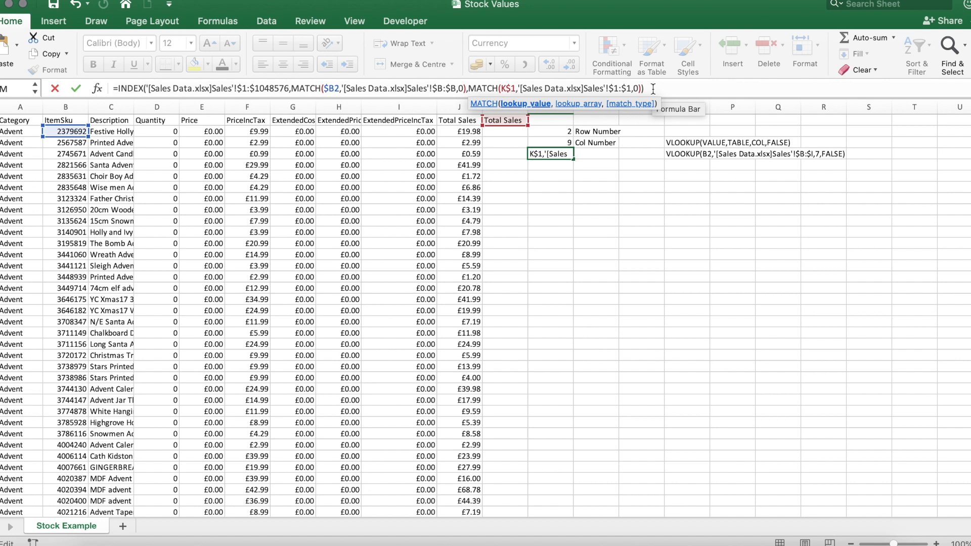
key(Return)
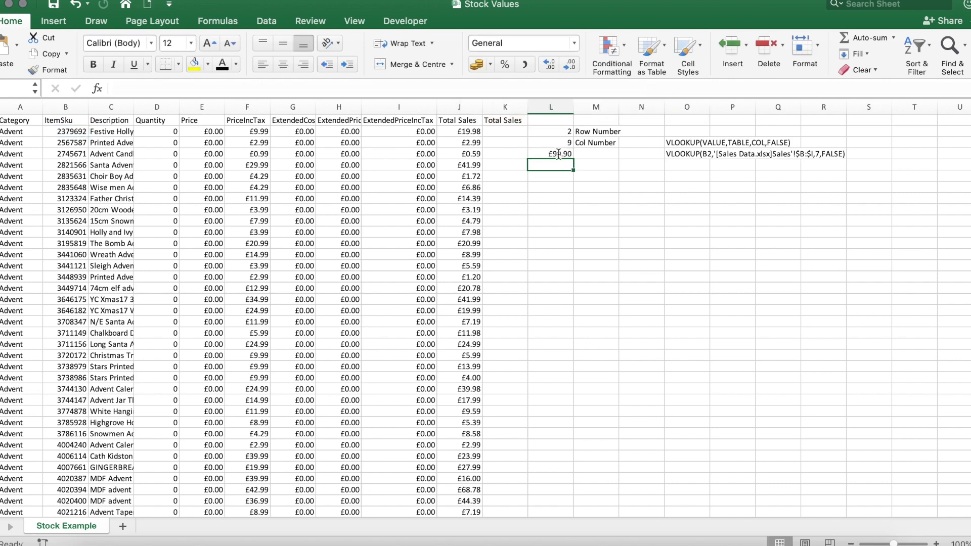
Step: Move the completed INDEX MATCH formula from L4 to K2, under the second Total Sales header
click(556, 154)
drag(560, 159, 581, 146)
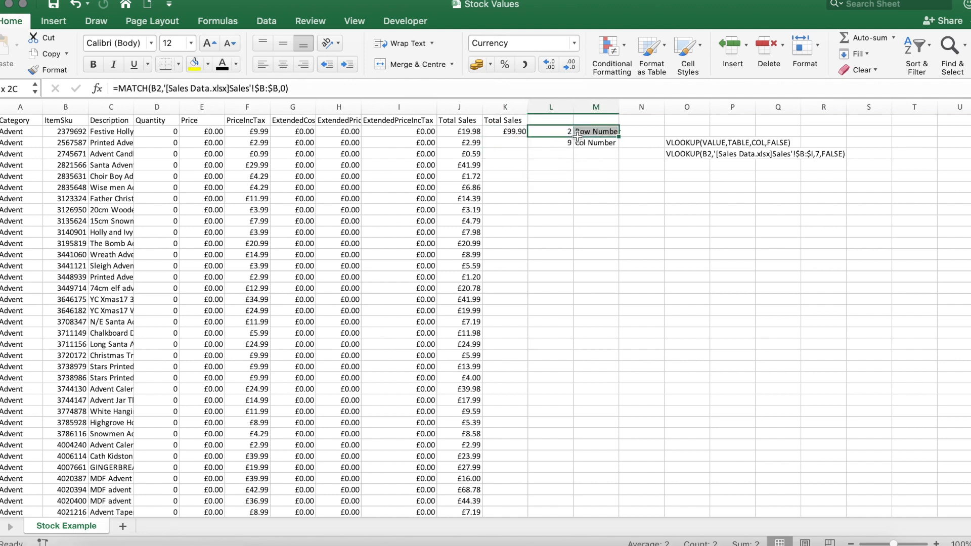
Step: Clear the row and column number helper cells in L2:M3 and the VLOOKUP notes in O3:O4
key(Delete)
click(580, 145)
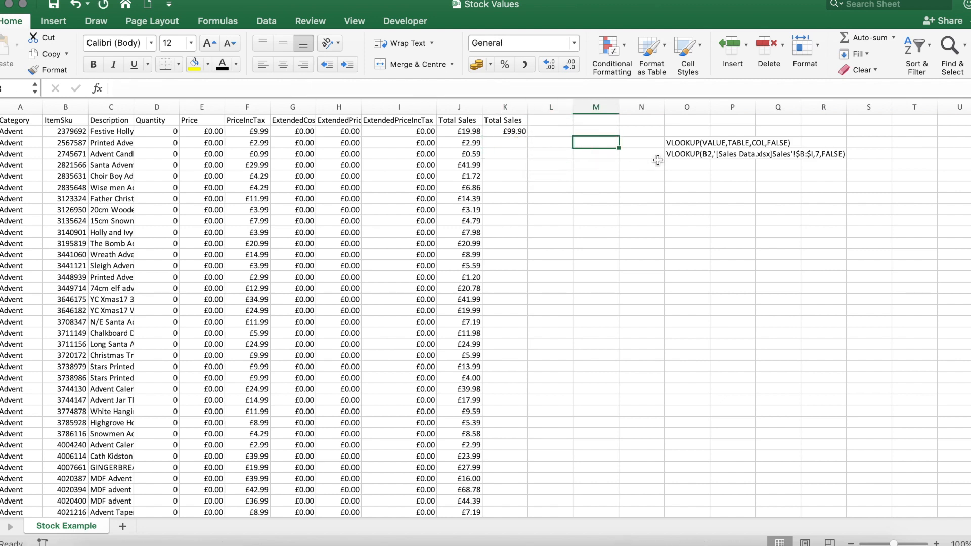
drag(673, 143, 677, 150)
key(Delete)
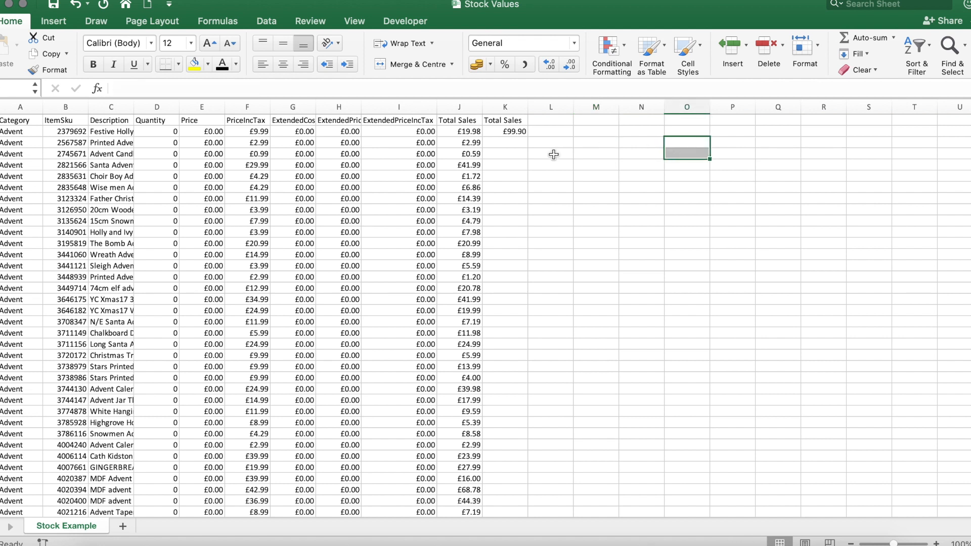
Step: Copy the Quantity, Cost, COGS, PriceIncTax and discount headers from D1:H1 of Sales Data into Stock Values, starting at L1
click(556, 153)
right_click(345, 540)
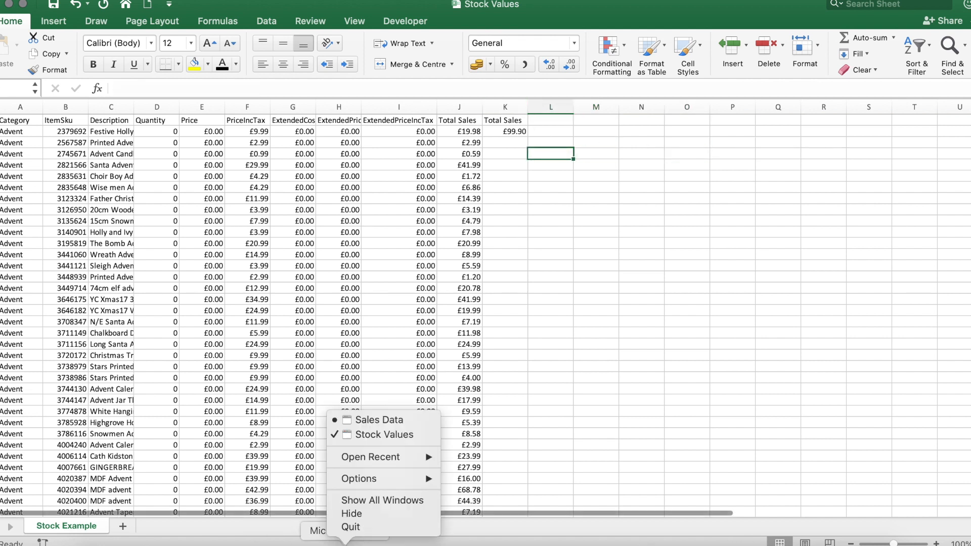
click(376, 421)
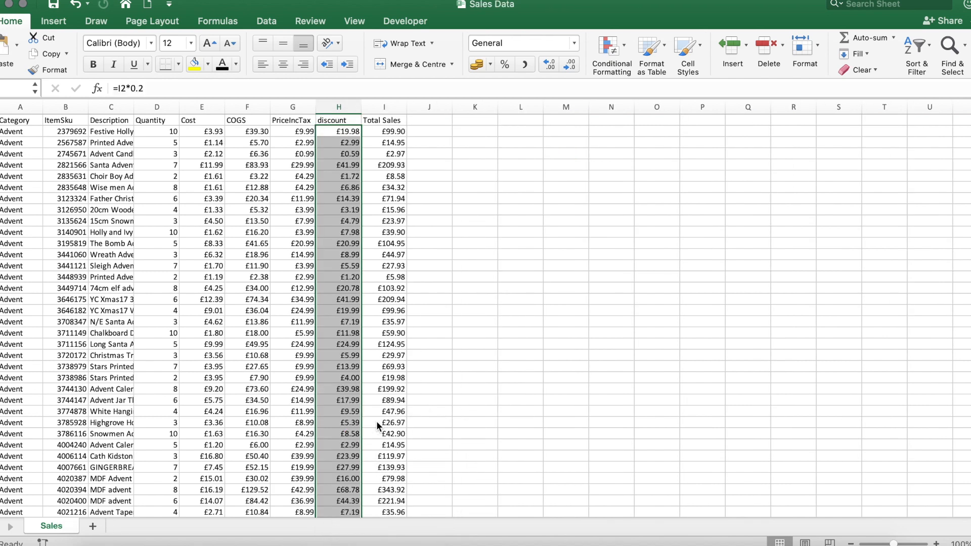
click(168, 120)
drag(250, 123, 323, 123)
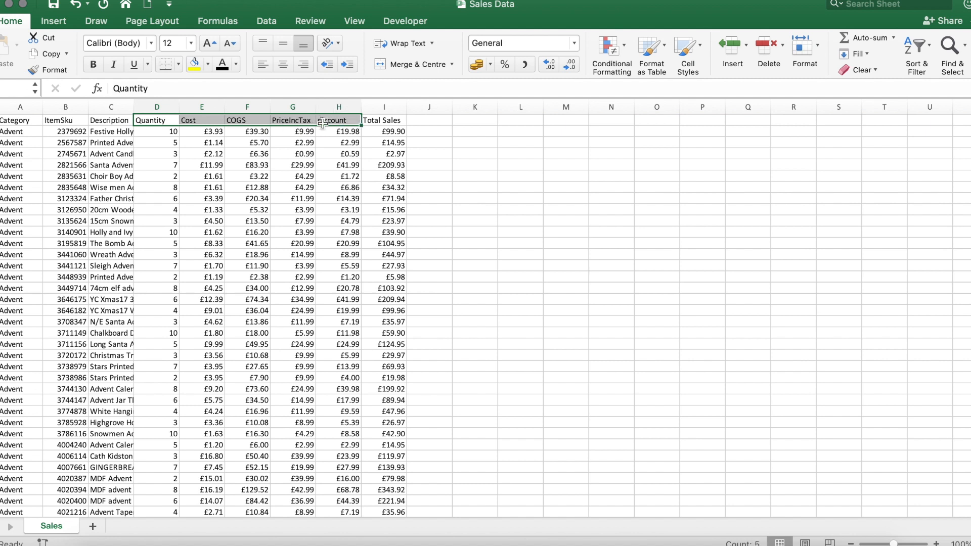
key(super+c)
right_click(344, 544)
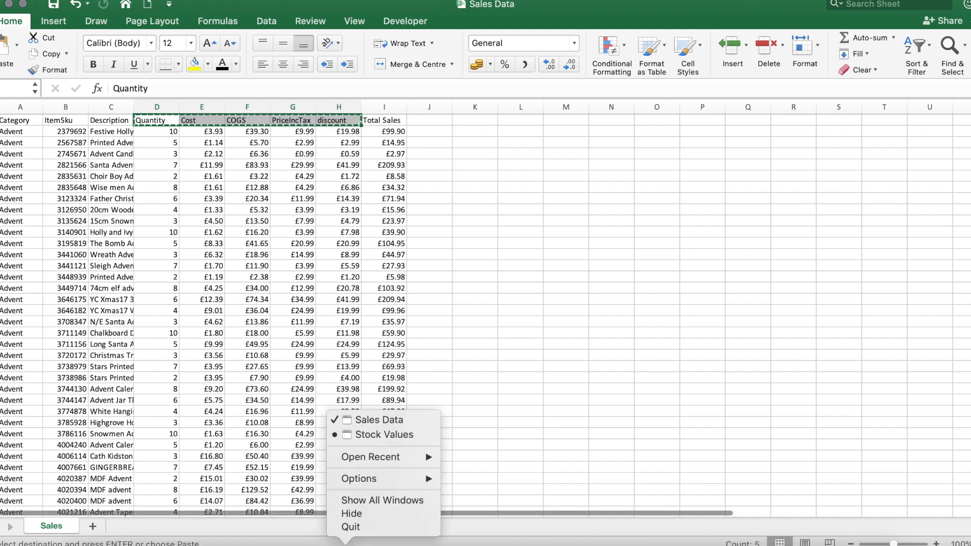
click(371, 435)
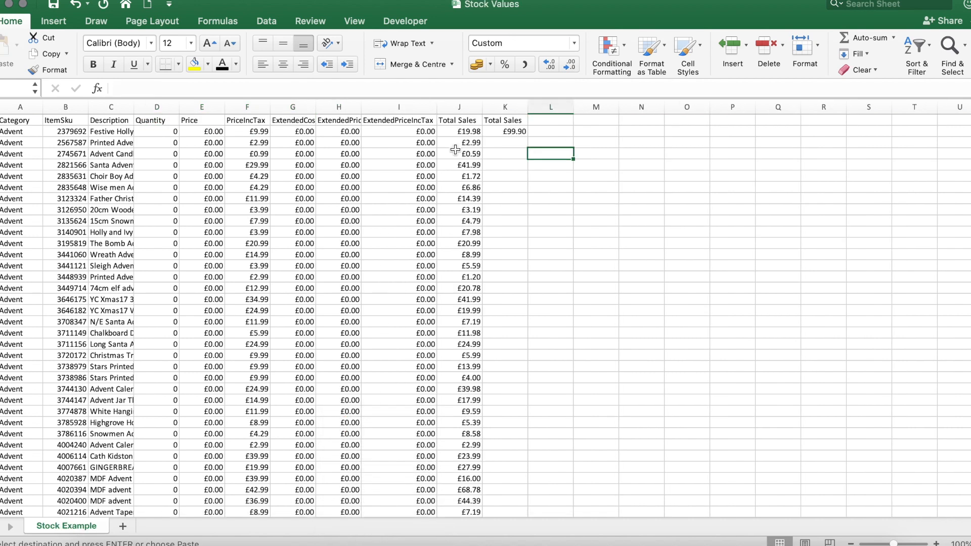
click(542, 123)
key(cmd+v)
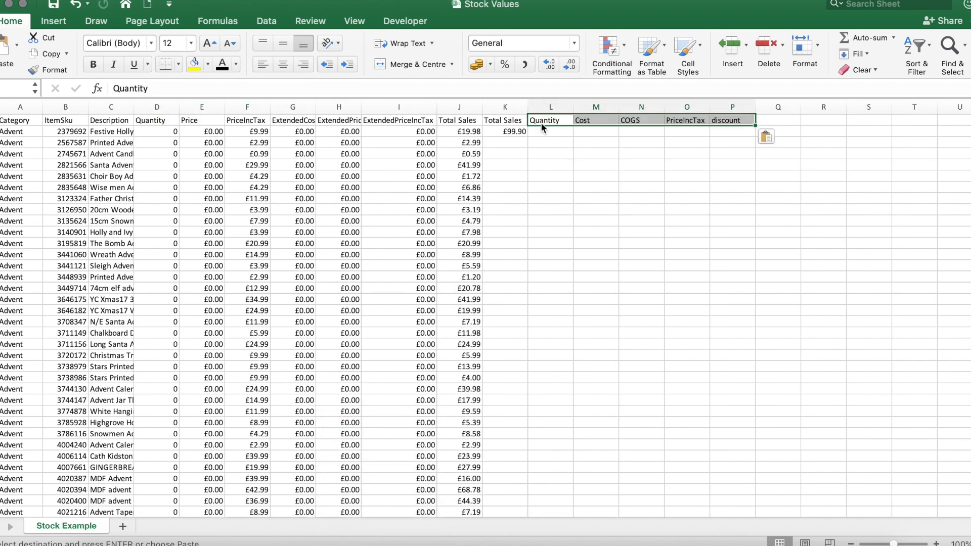
Step: Fill the INDEX MATCH formula from K2 across to the discount column P and down all the item rows
click(519, 133)
drag(525, 138, 743, 144)
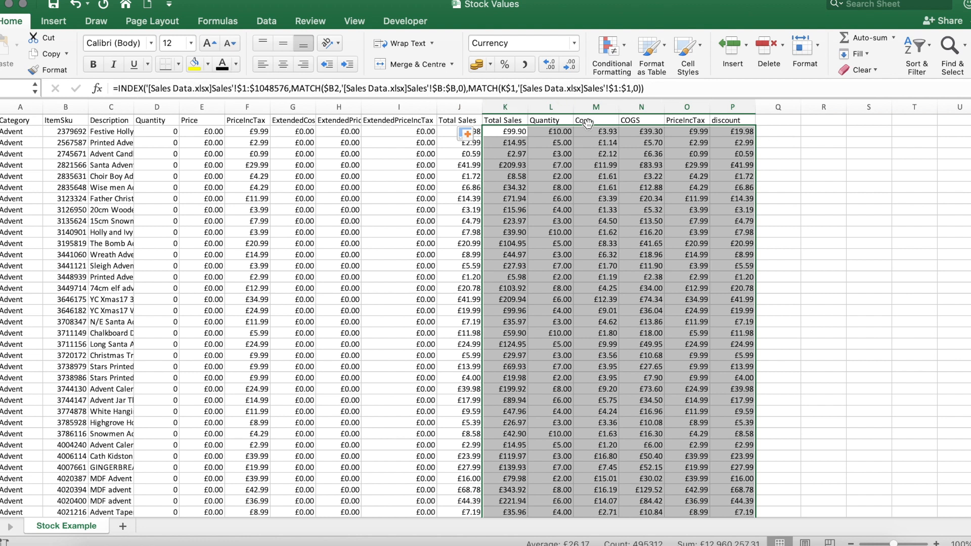
click(809, 132)
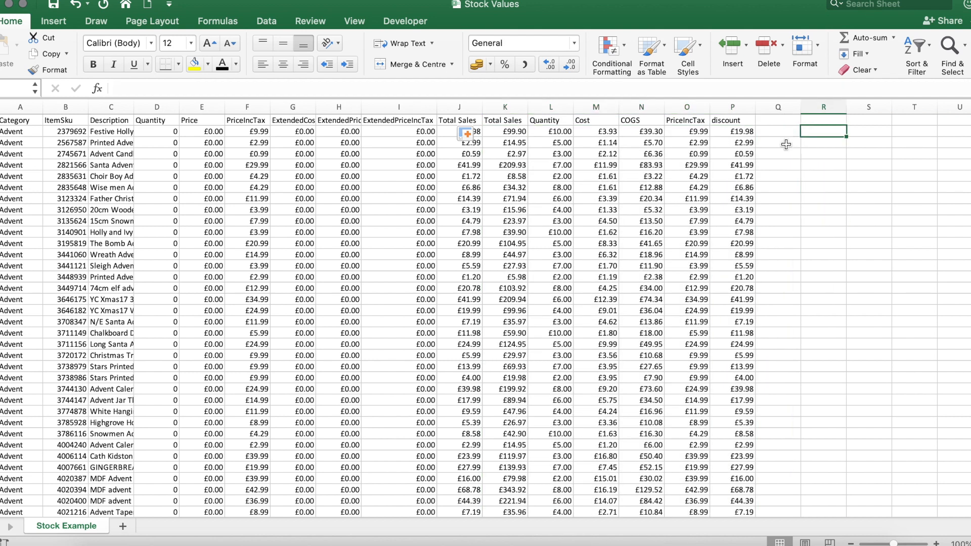
click(826, 144)
click(814, 133)
click(603, 142)
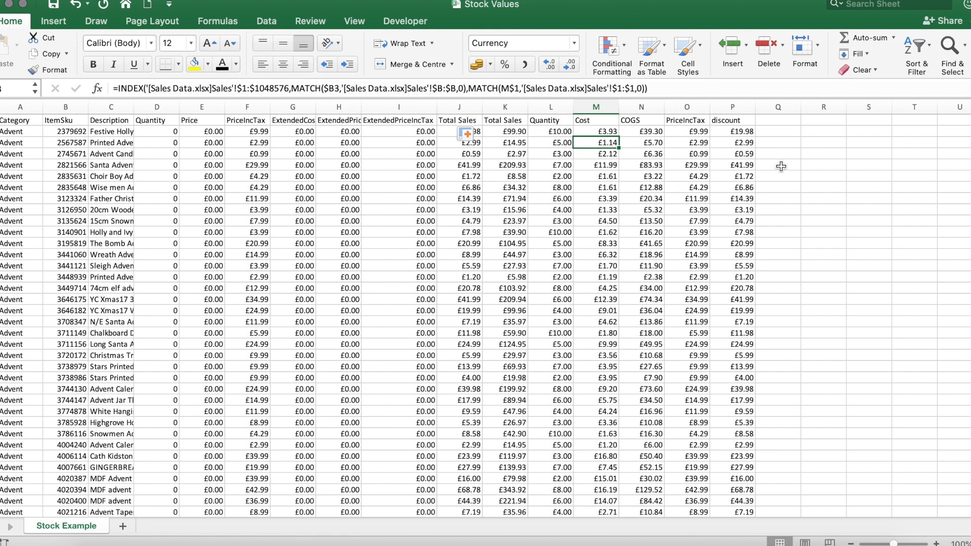
Step: Enter the formula pattern INDEX(TABLE,MATCH,MATCH) as a plain text note in cell R2, beside the filled columns
click(811, 133)
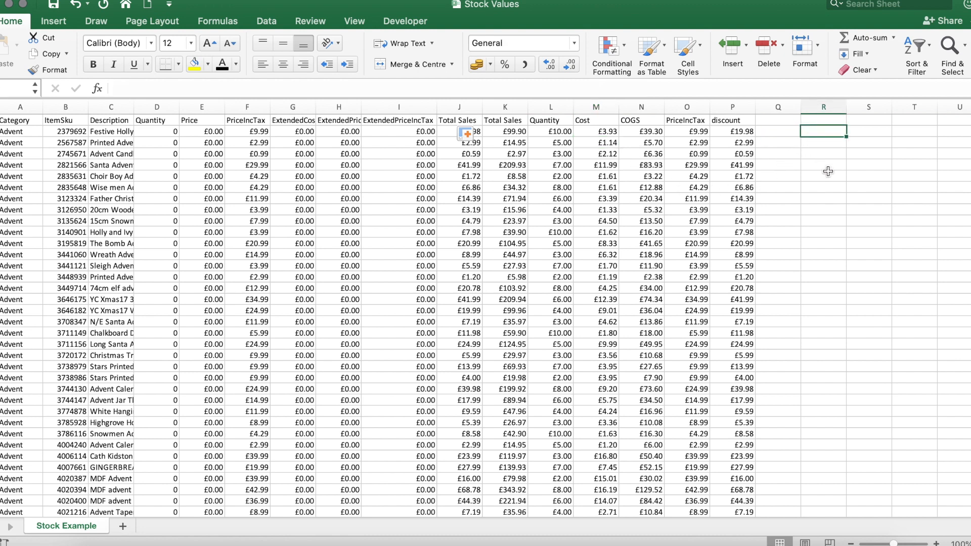
scroll(824, 172, right, 2)
scroll(829, 174, right, 1)
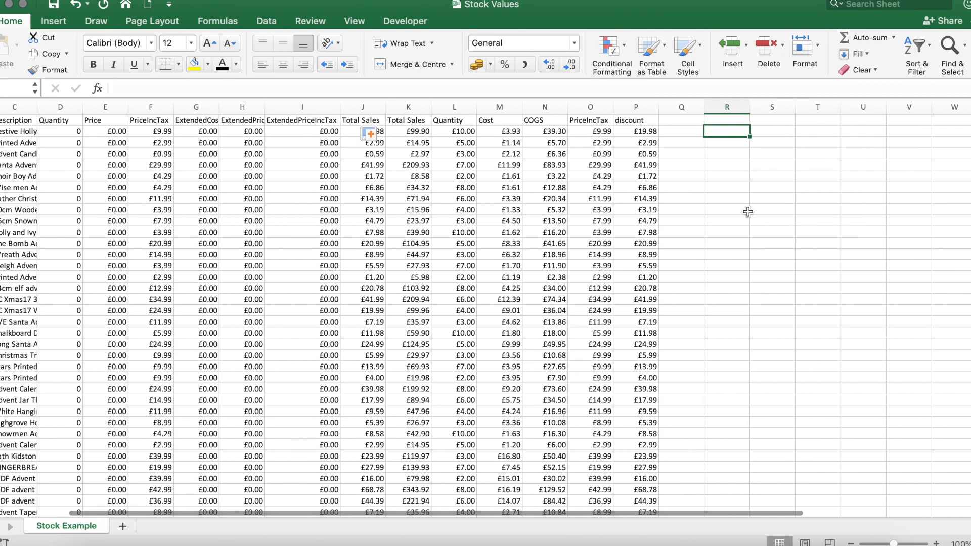
text(INDEX()
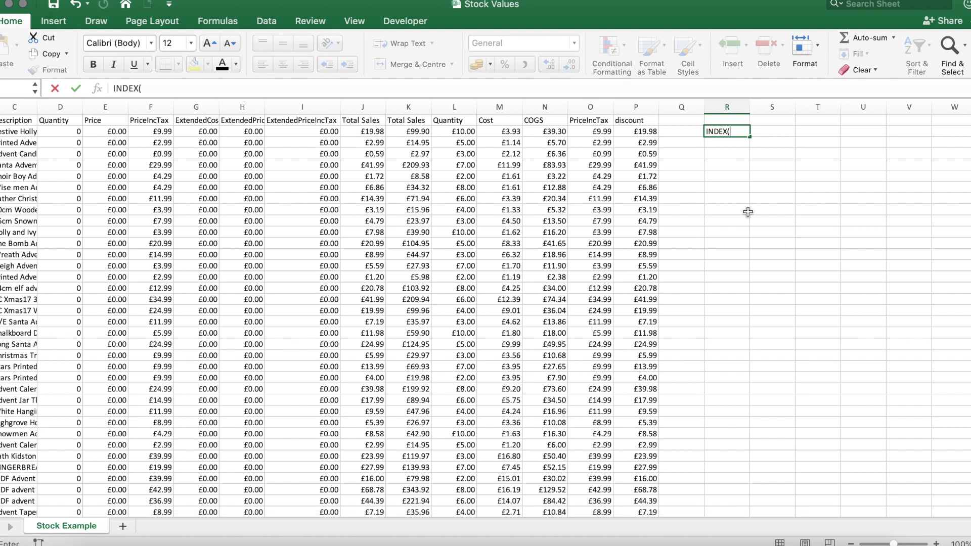
text(TABLE,MATCH,M)
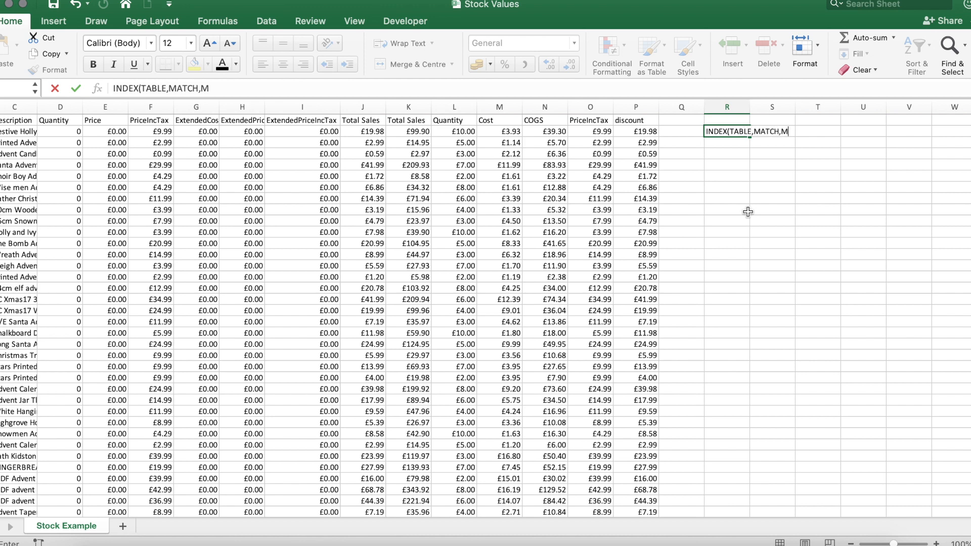
text(ATCH()
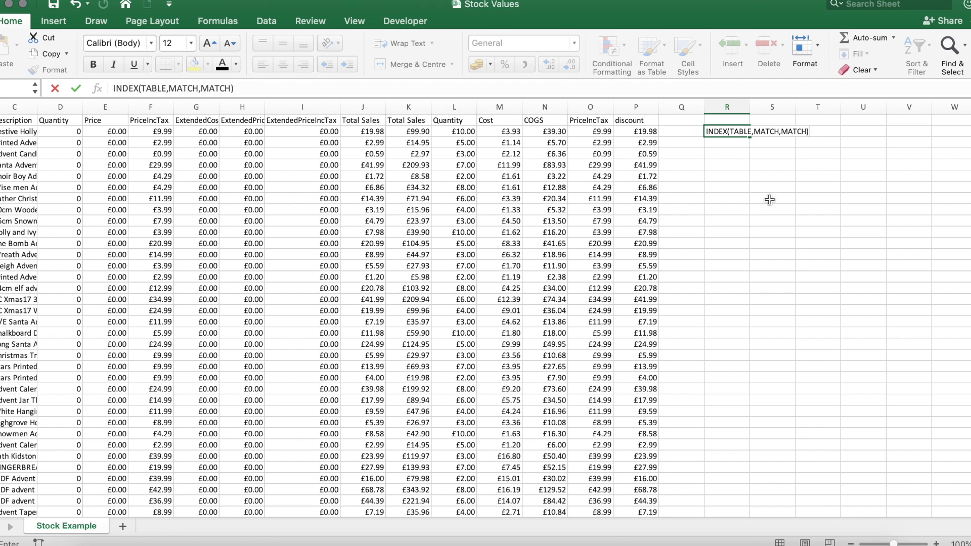
click(778, 159)
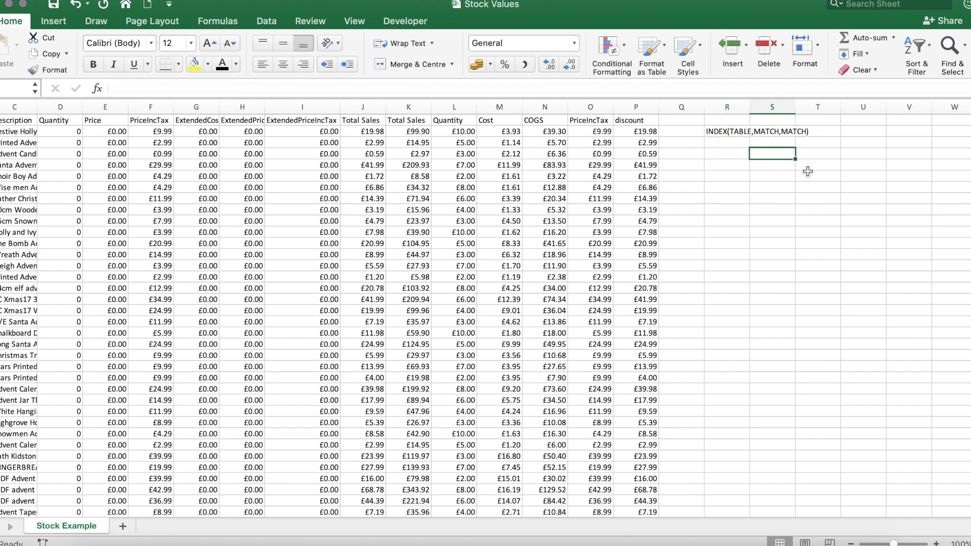
click(768, 129)
click(802, 143)
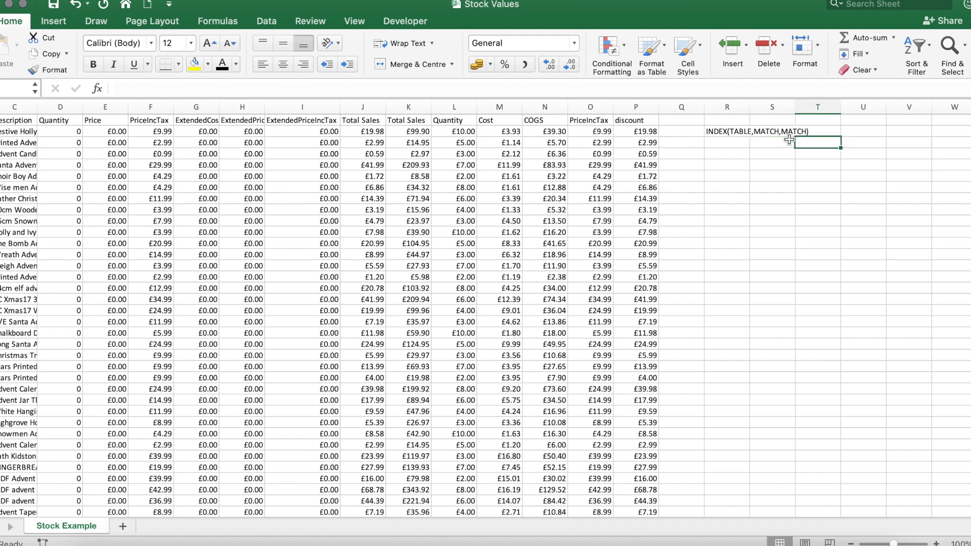